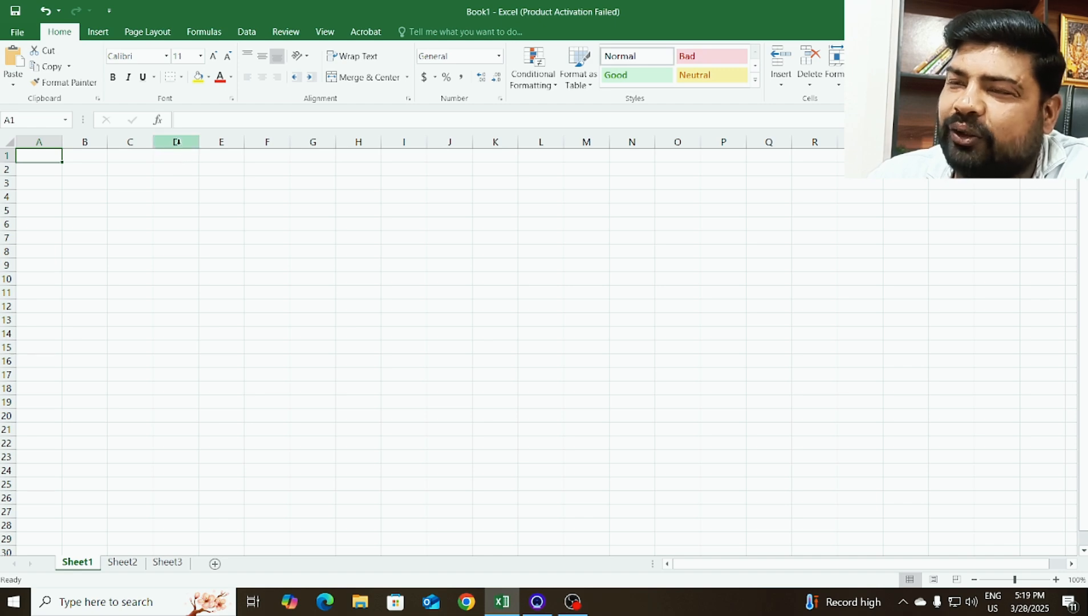
# Step: Examine how columns, rows and individual cells are identified on Sheet1 by selecting column D, row 3 and several cells, including the formula bar
pyautogui.click(176, 142)
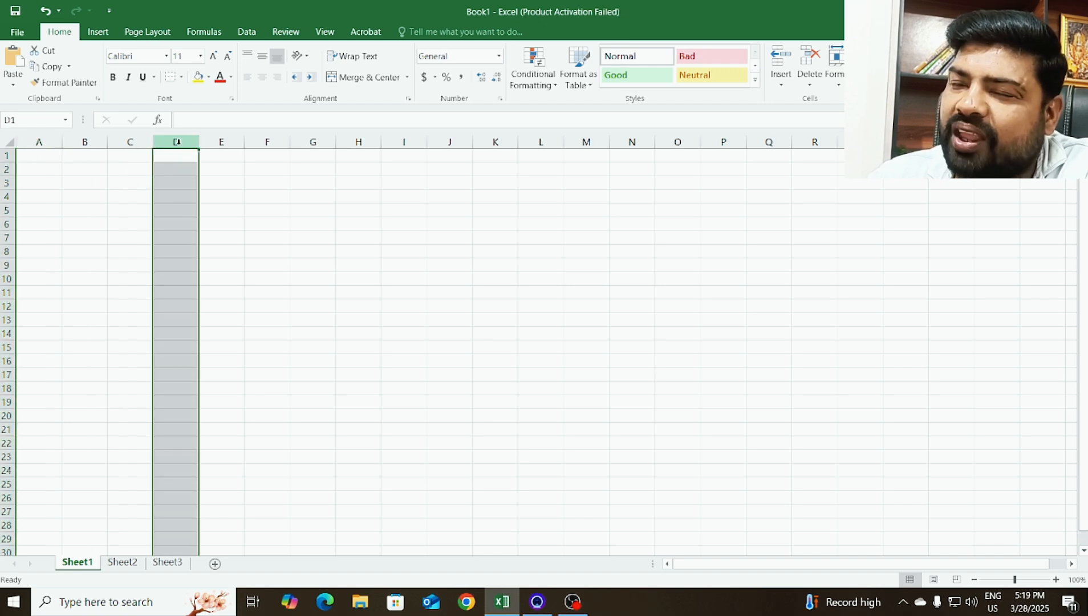
pyautogui.click(5, 183)
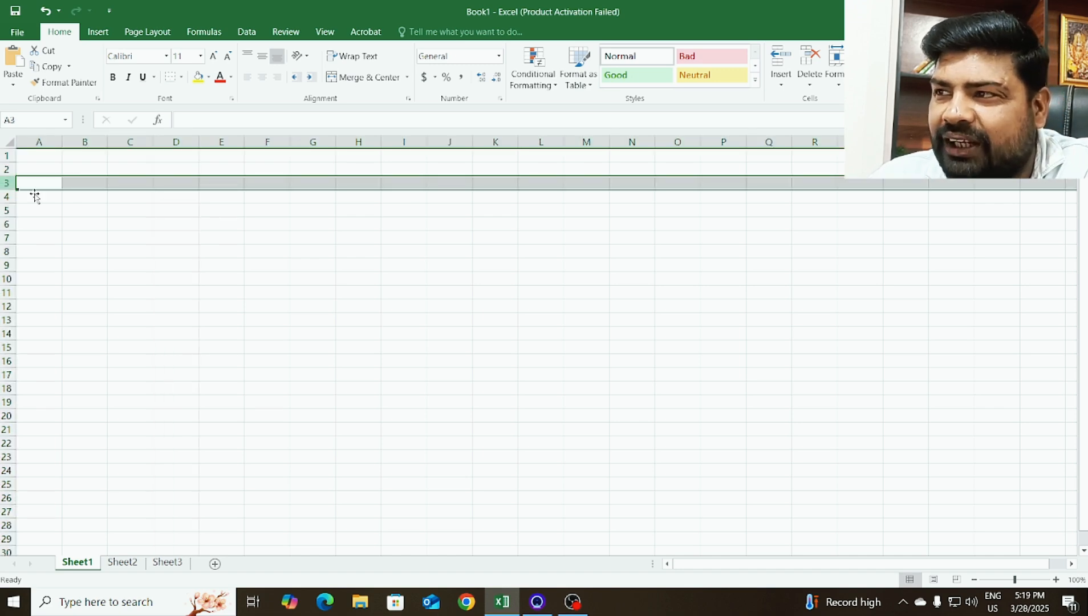
pyautogui.click(175, 196)
pyautogui.click(74, 197)
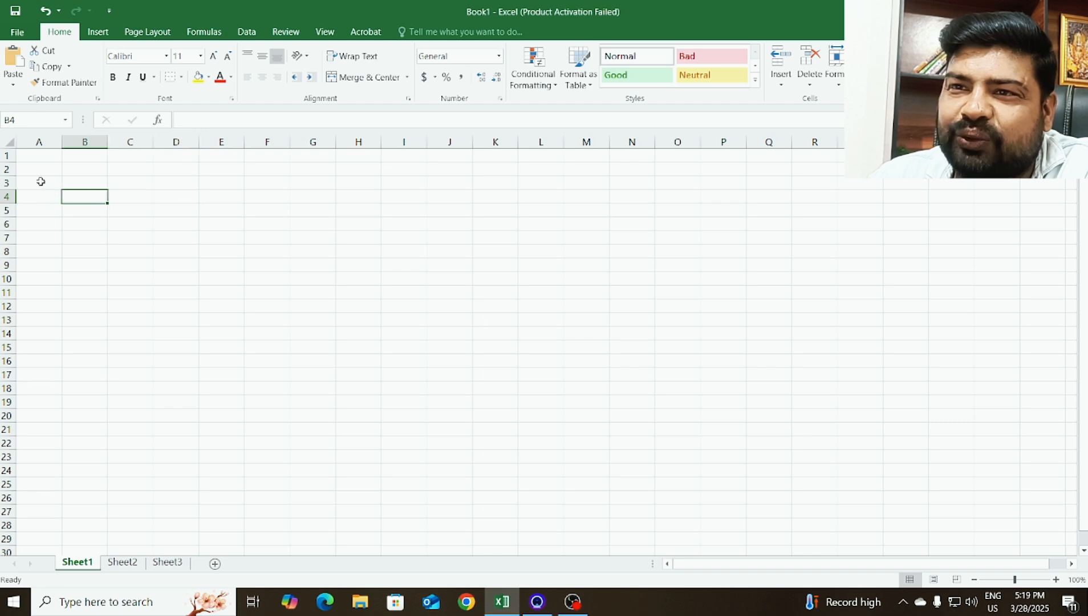
pyautogui.click(38, 179)
pyautogui.click(145, 166)
pyautogui.click(221, 142)
pyautogui.click(293, 275)
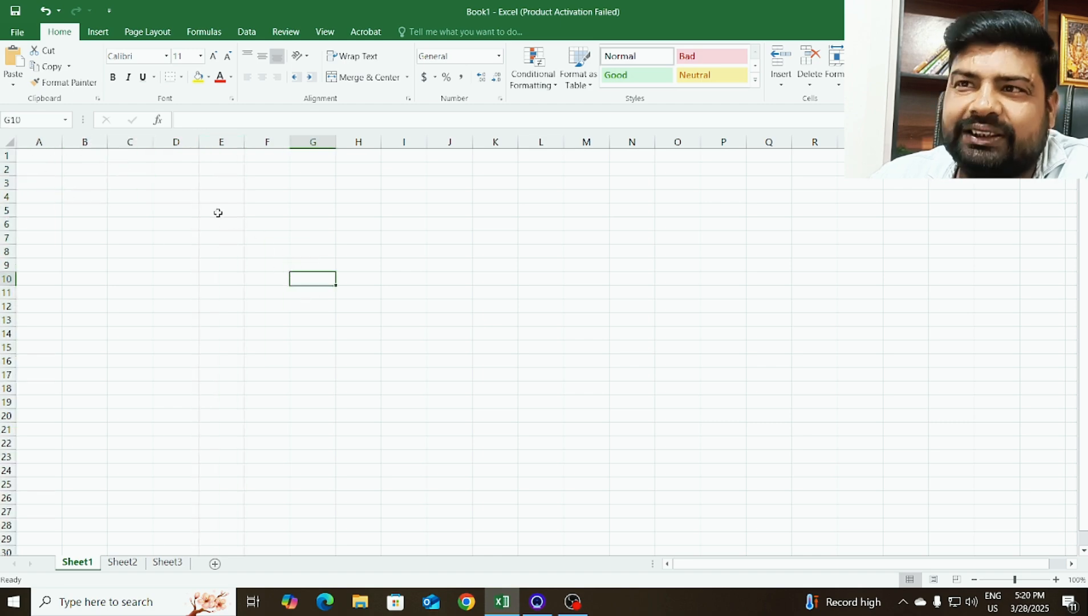
pyautogui.click(188, 118)
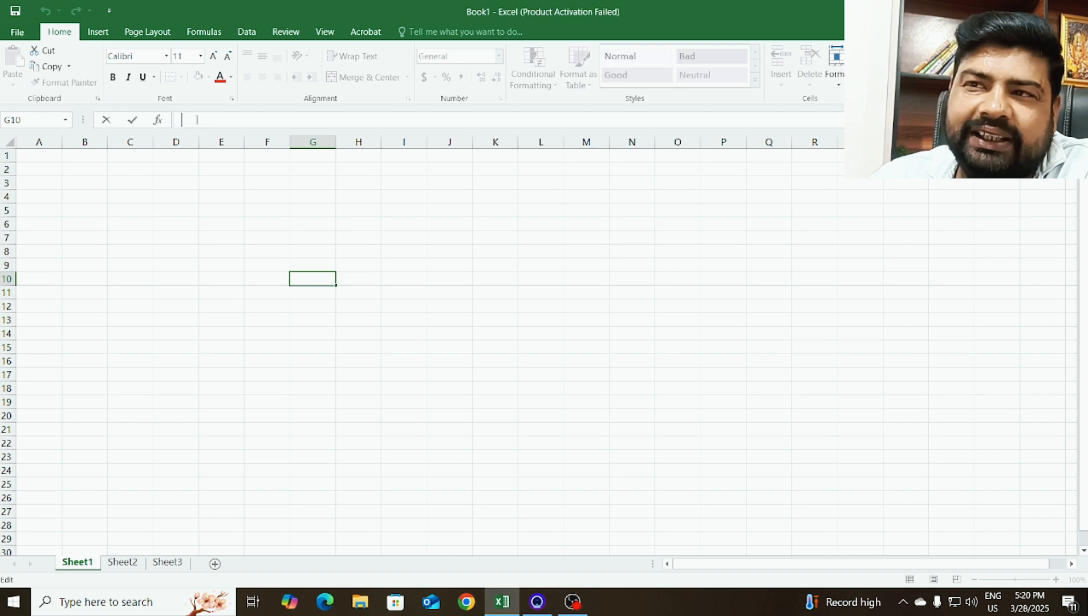
pyautogui.click(124, 225)
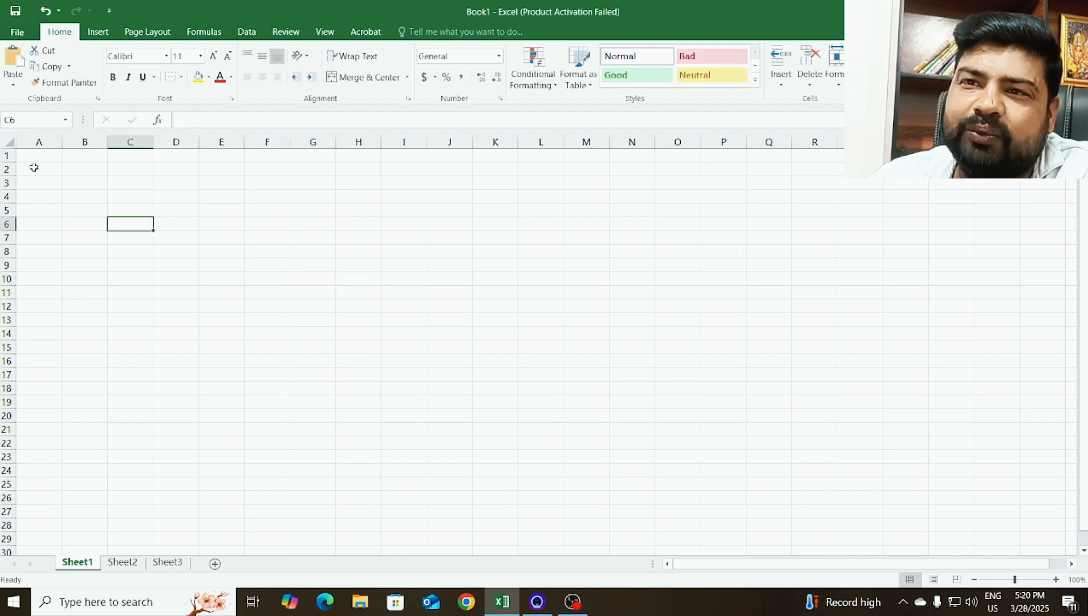
# Step: Enter the text "Excel" in cell B2 and reselect that cell to view its content
pyautogui.click(35, 166)
pyautogui.click(84, 165)
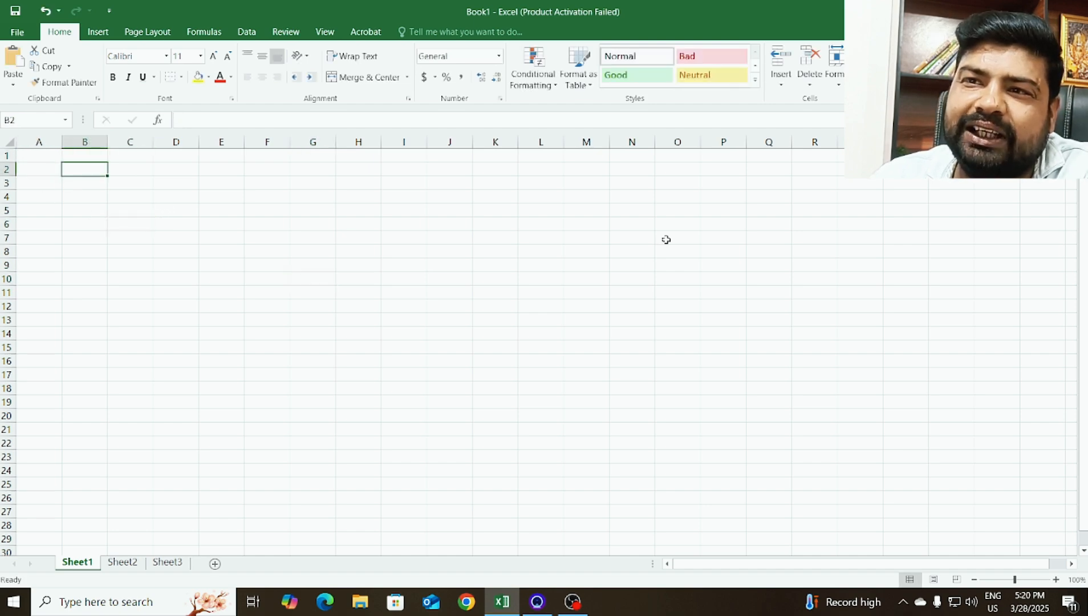
pyautogui.write('Ex')
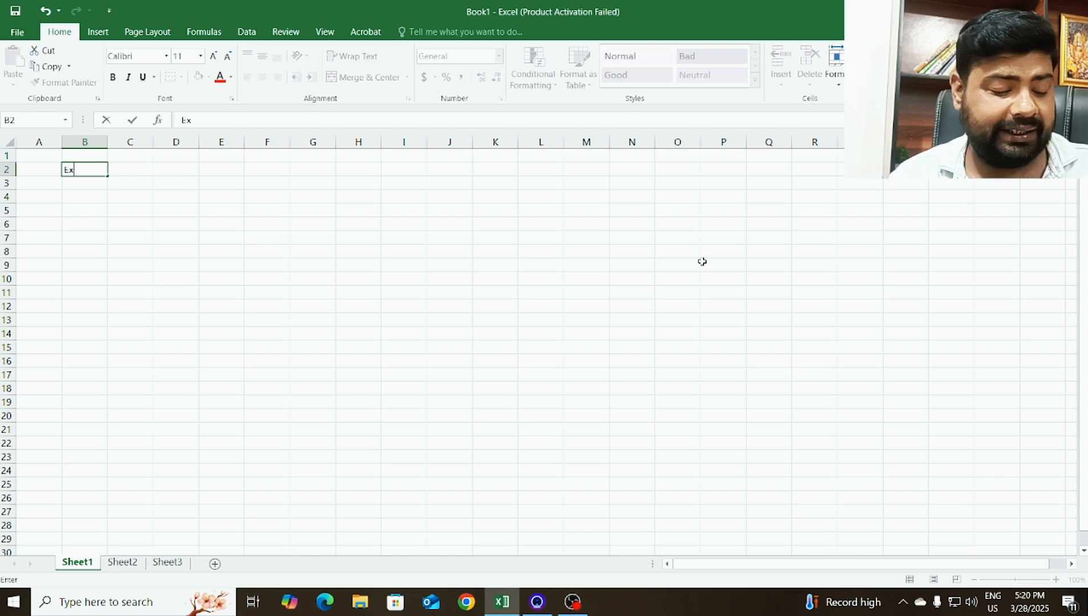
pyautogui.write('cel')
pyautogui.press('Return')
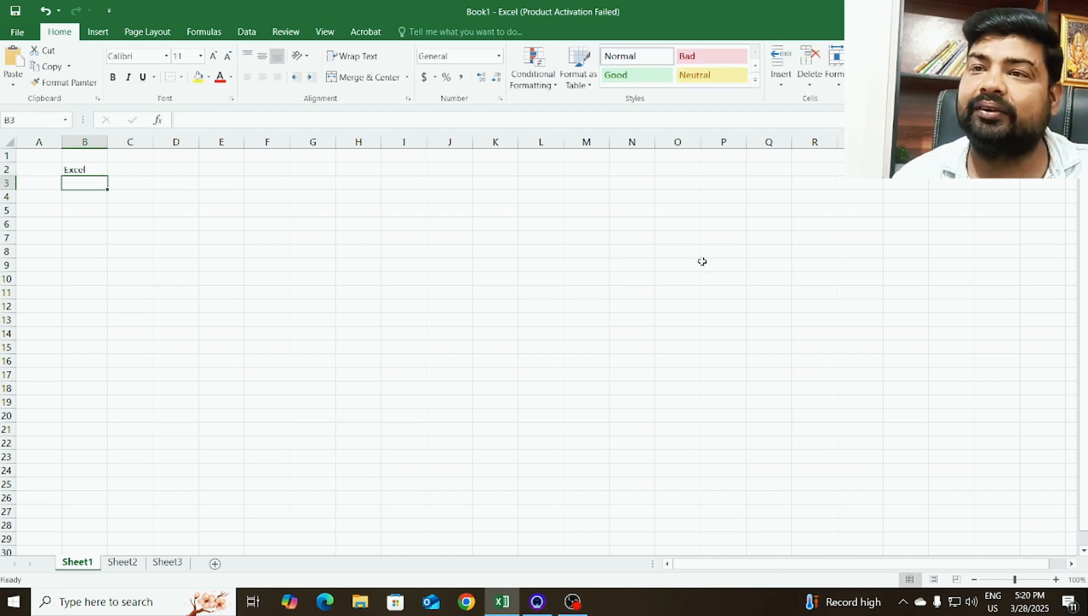
pyautogui.click(105, 171)
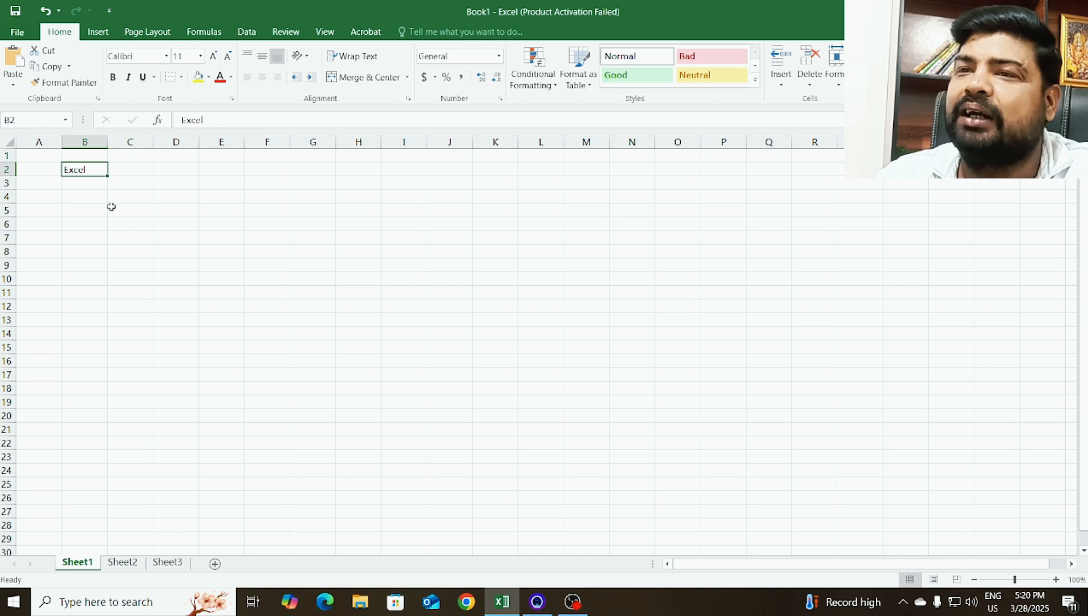
pyautogui.click(83, 184)
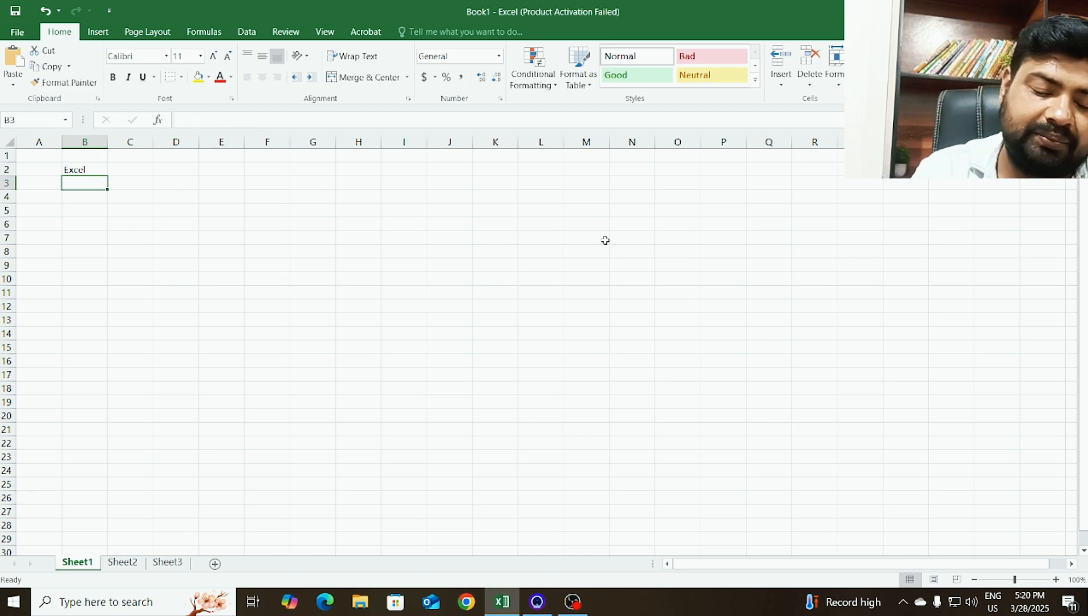
pyautogui.write('=sum')
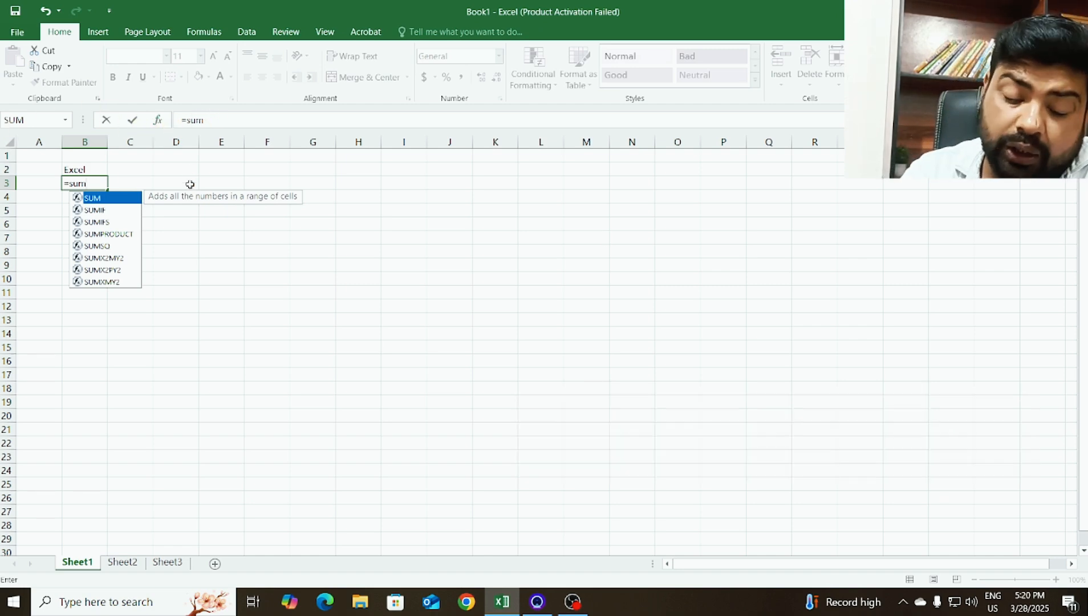
pyautogui.press('BackSpace')
pyautogui.press('BackSpace')
pyautogui.press('BackSpace')
pyautogui.press('BackSpace')
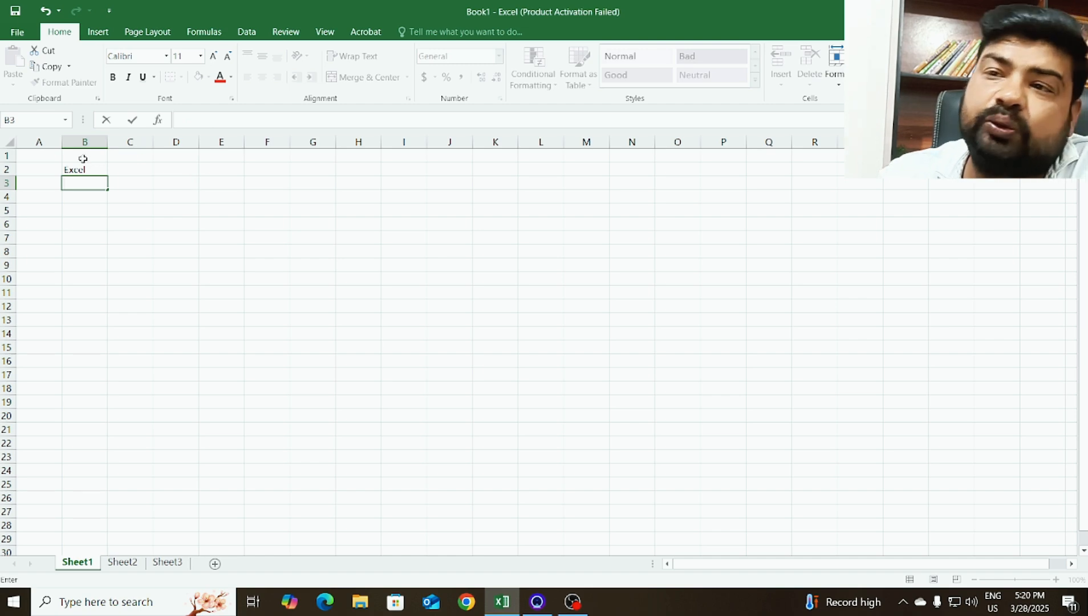
pyautogui.click(85, 171)
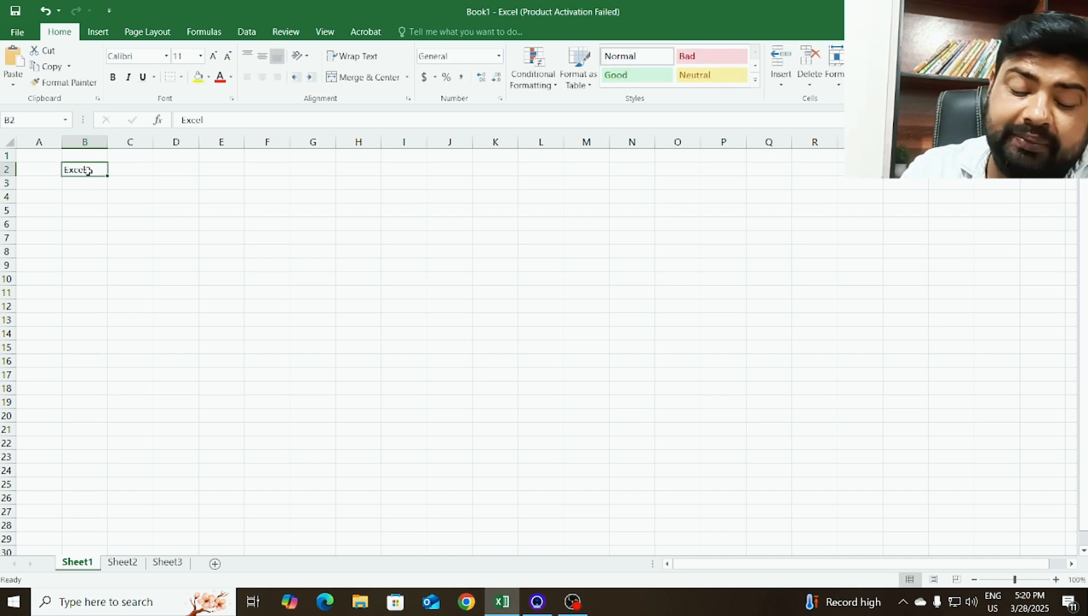
# Step: Add a new worksheet directly after Sheet1, look through the other sheets and return to Sheet1
pyautogui.click(221, 373)
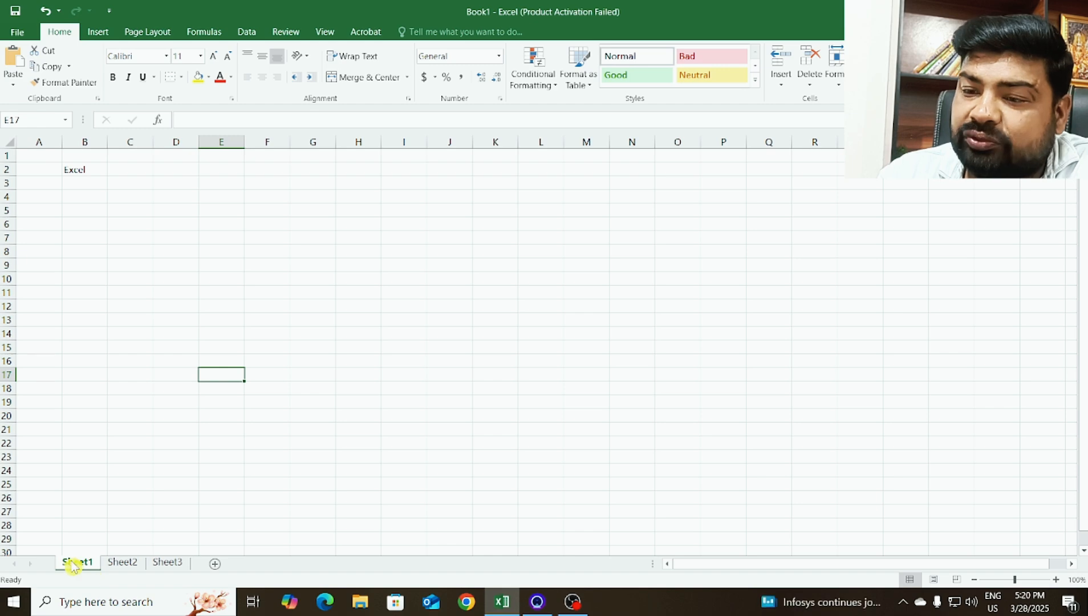
pyautogui.click(214, 563)
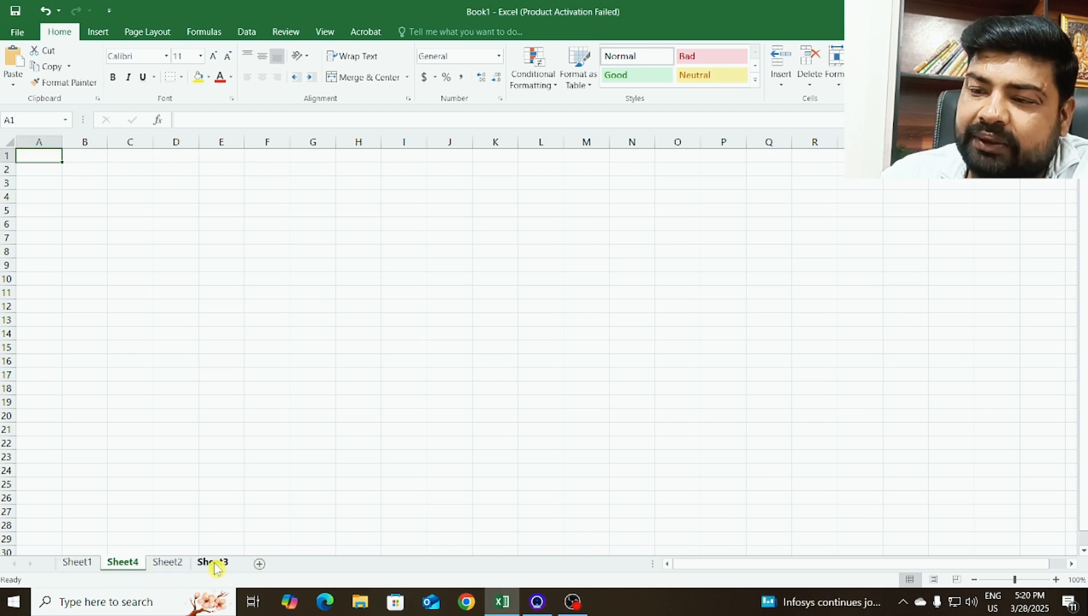
pyautogui.click(75, 562)
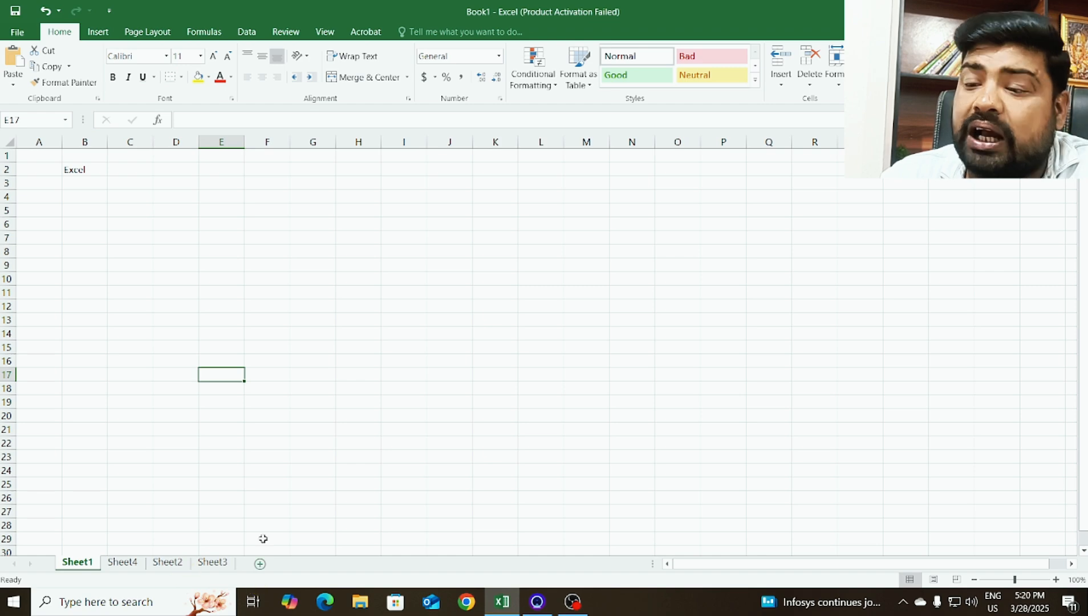
pyautogui.click(167, 563)
pyautogui.click(122, 563)
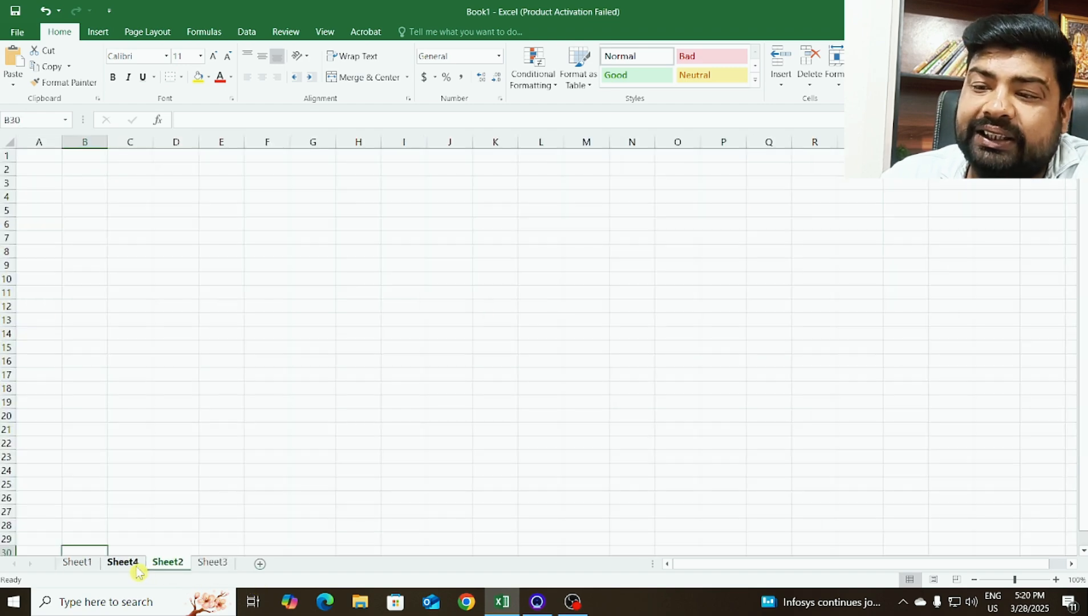
pyautogui.click(74, 565)
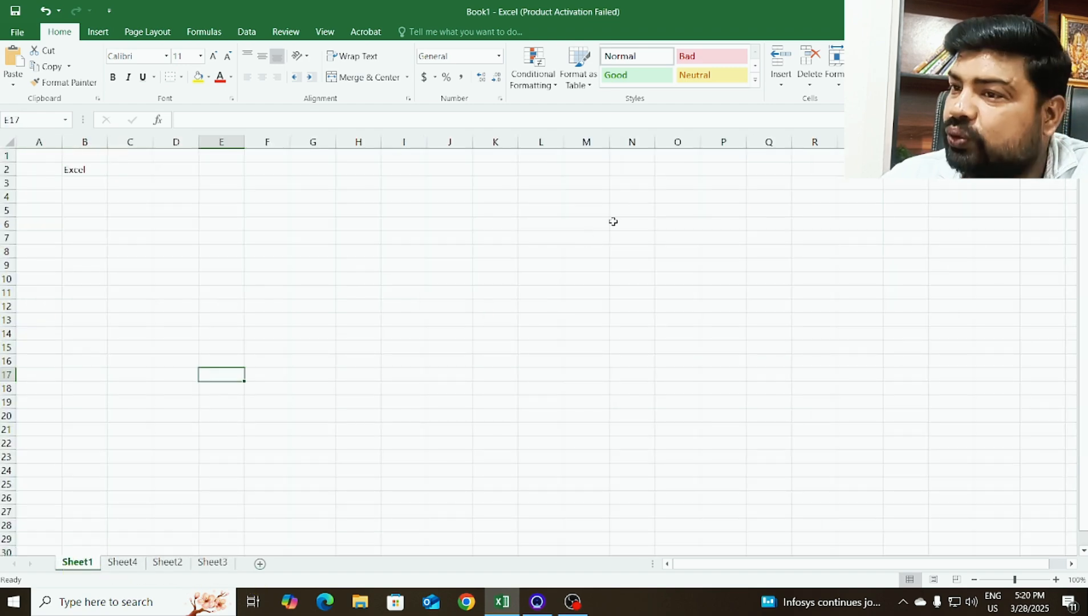
pyautogui.click(392, 235)
pyautogui.click(175, 199)
pyautogui.click(36, 183)
pyautogui.click(38, 156)
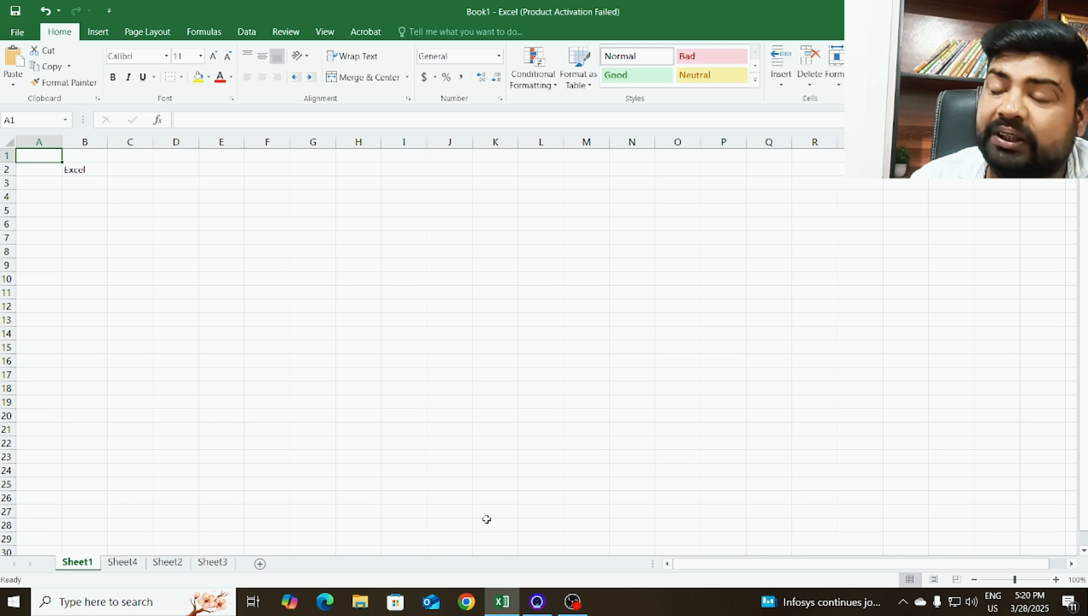
# Step: Reorder the worksheets into the sequence Sheet1, Sheet2, Sheet3, Sheet4
pyautogui.hotkey('ctrl', 'pagedown')
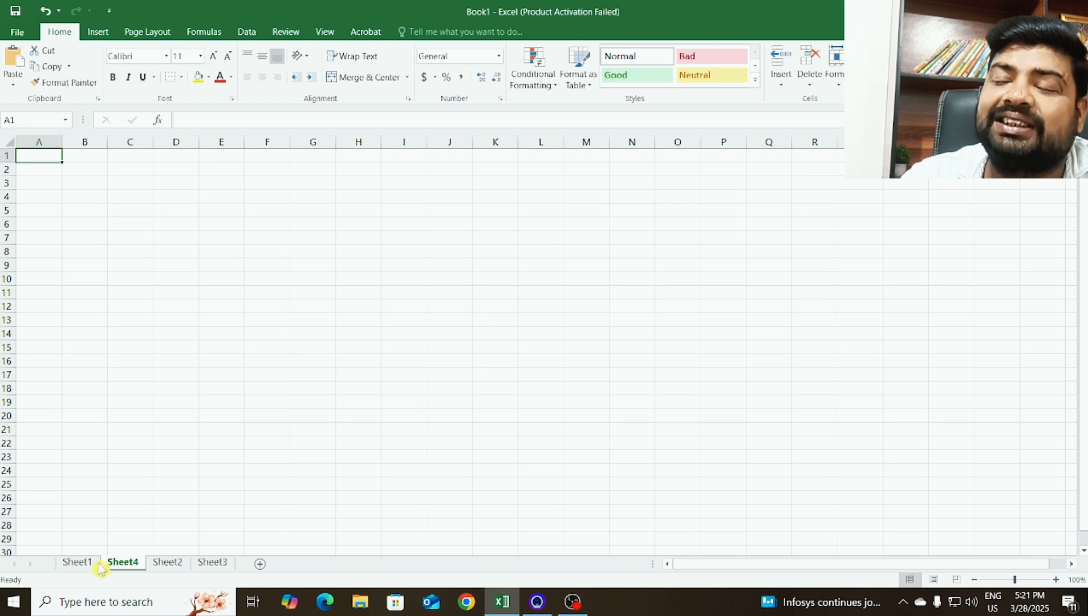
pyautogui.moveTo(172, 570); pyautogui.dragTo(212, 569)
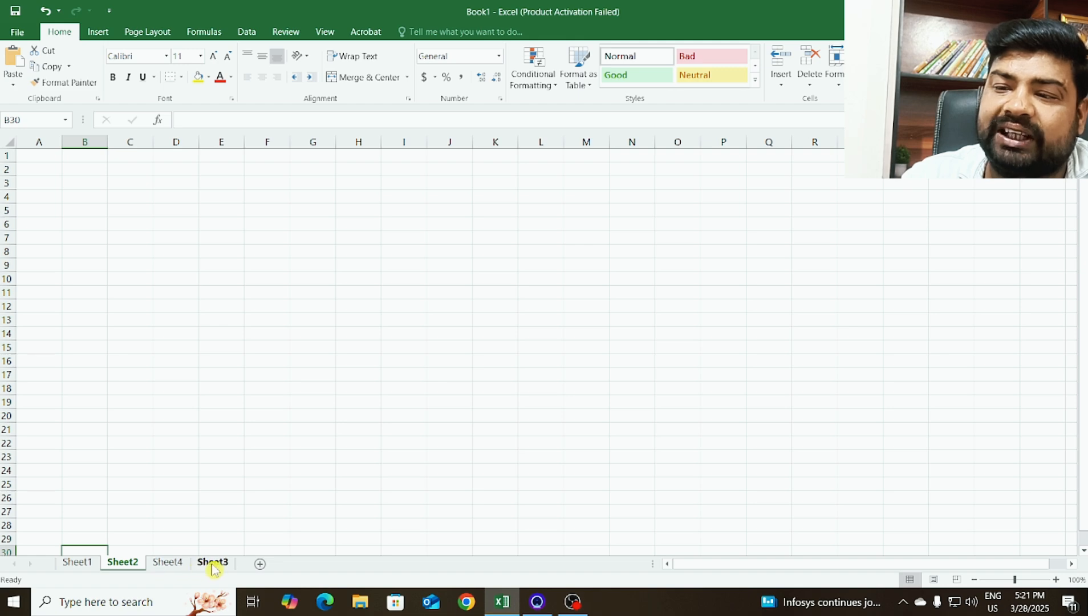
pyautogui.click(183, 570)
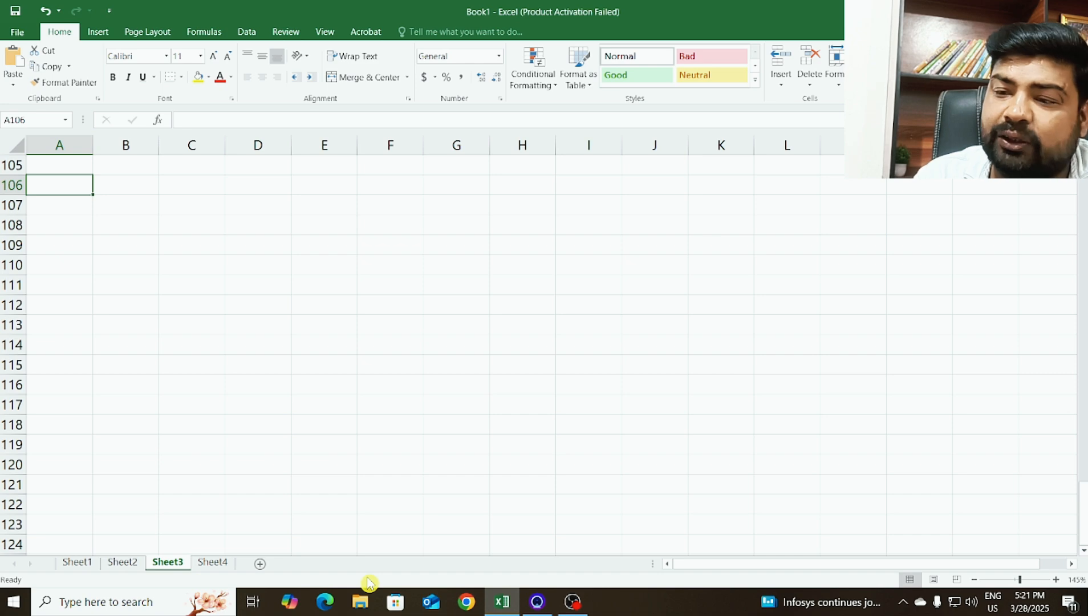
pyautogui.hotkey('ctrl', 'pagedown')
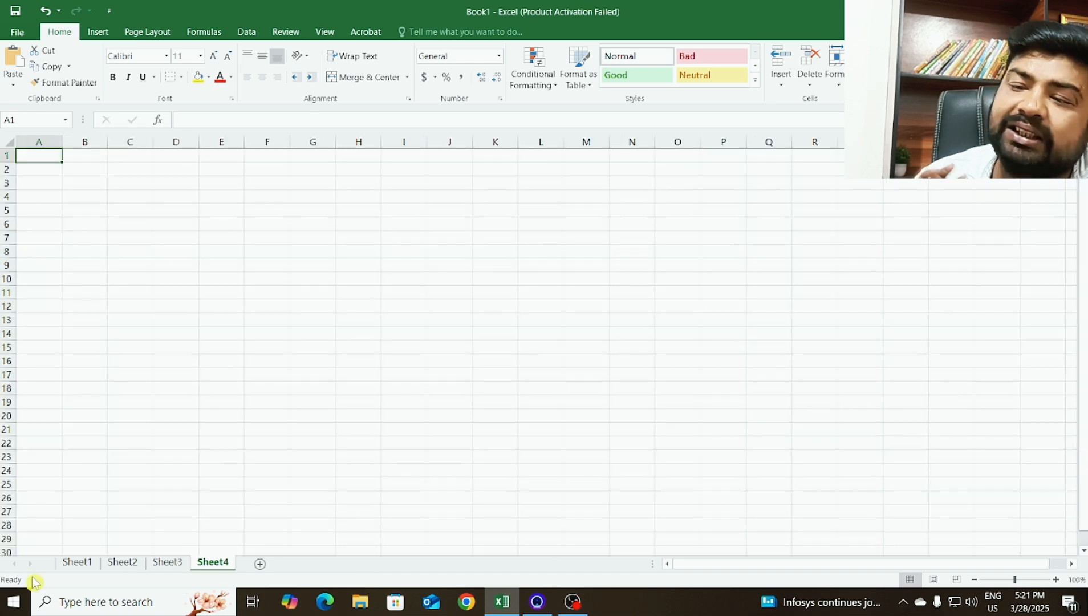
# Step: Return to Sheet1 and jump from cell A1 to the last row and the last column, coming back to A1 each time
pyautogui.click(78, 562)
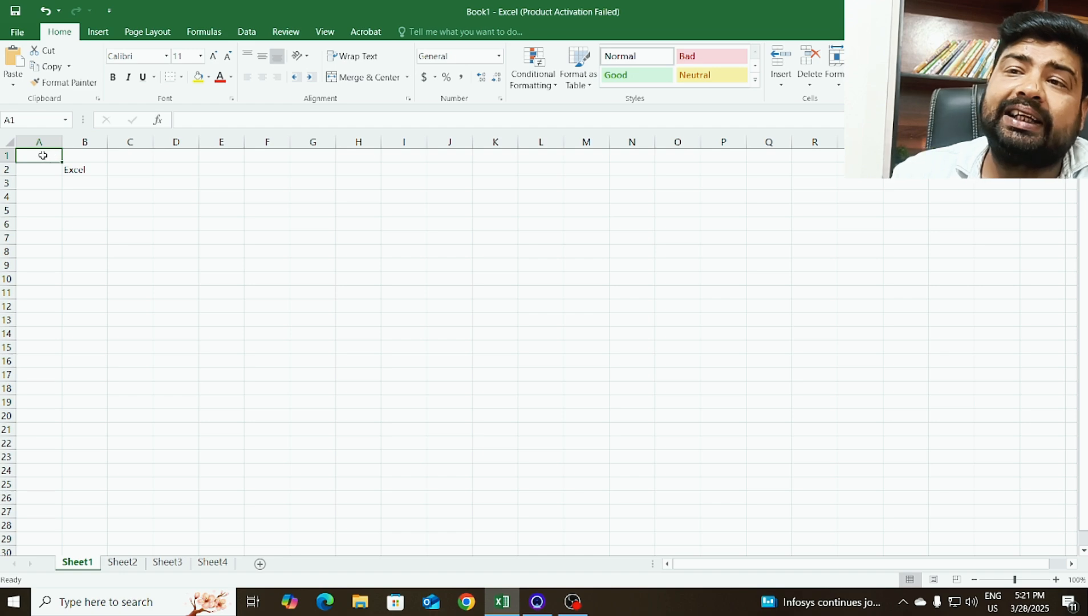
pyautogui.click(84, 169)
pyautogui.click(134, 182)
pyautogui.click(55, 156)
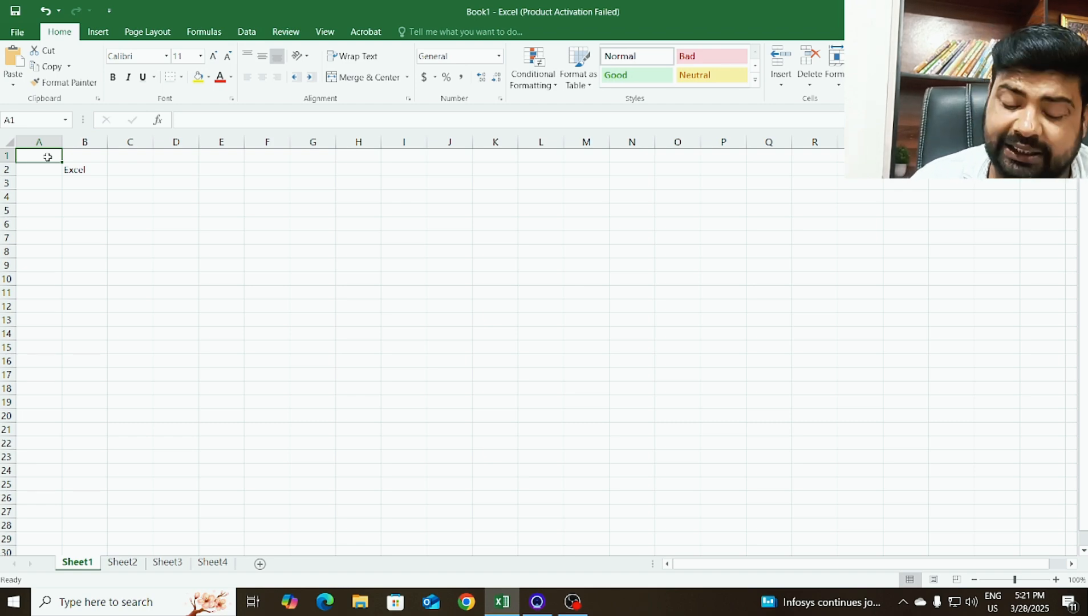
pyautogui.hotkey('ctrl', 'Down')
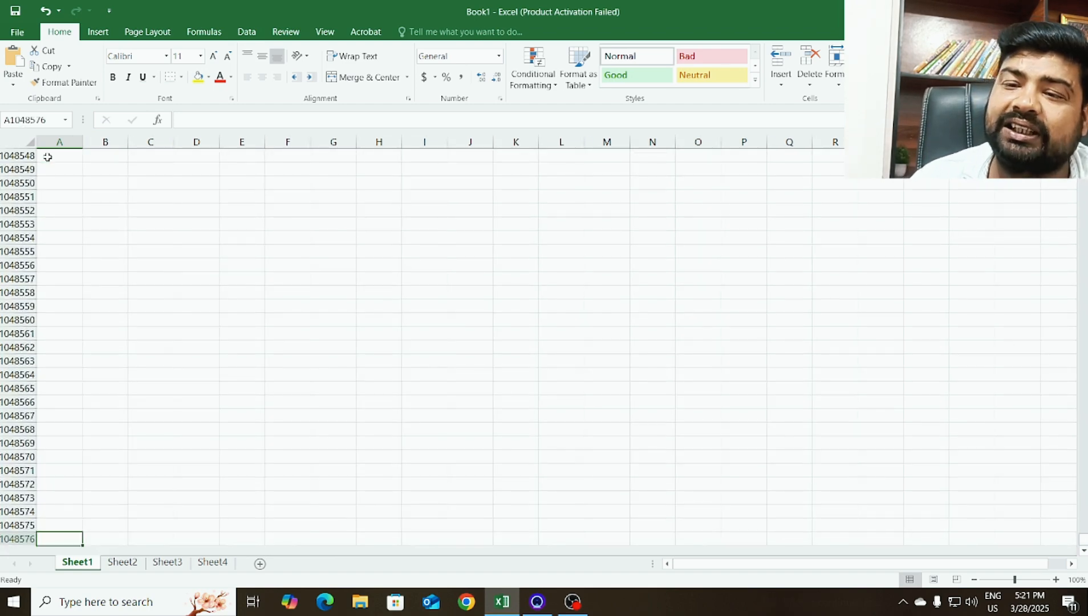
pyautogui.hotkey('ctrl', 'Up')
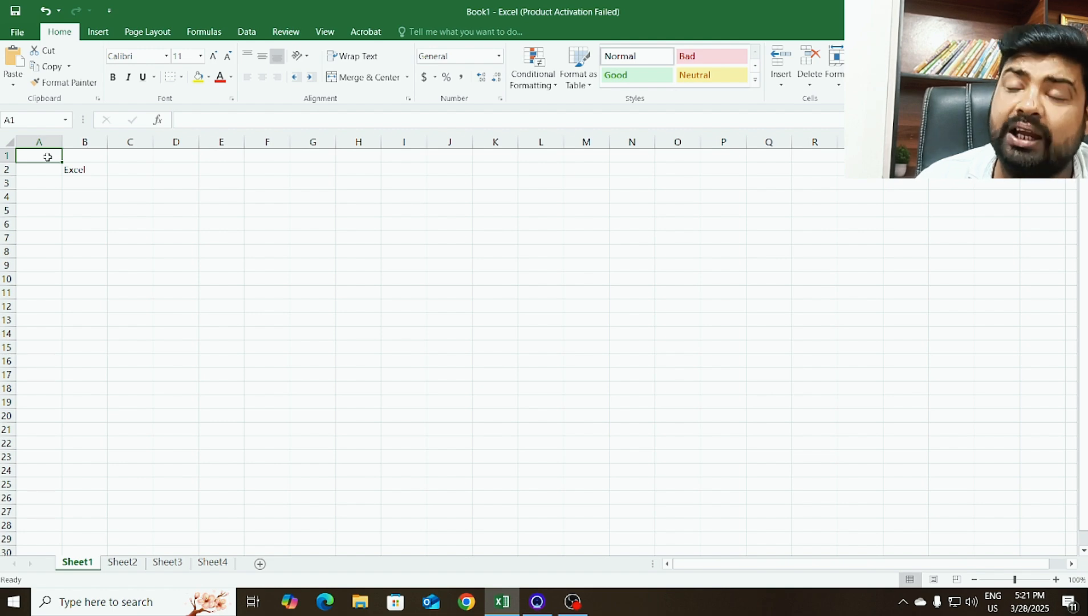
pyautogui.hotkey('ctrl', 'Right')
pyautogui.hotkey('ctrl', 'Left')
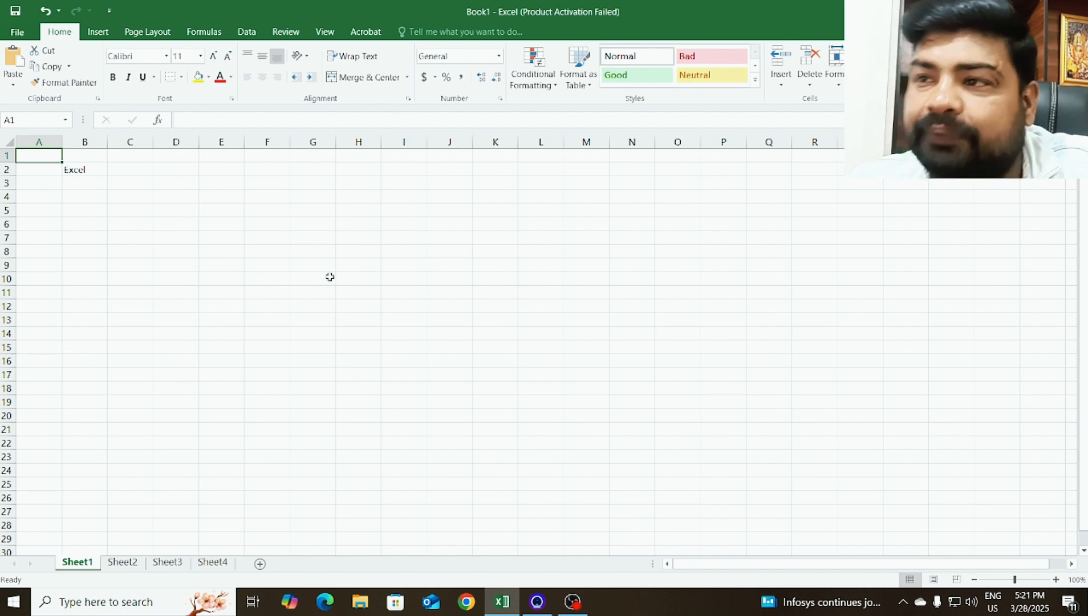
# Step: Check the active cell's reference in the Name Box for cells G9 and C11
pyautogui.click(297, 264)
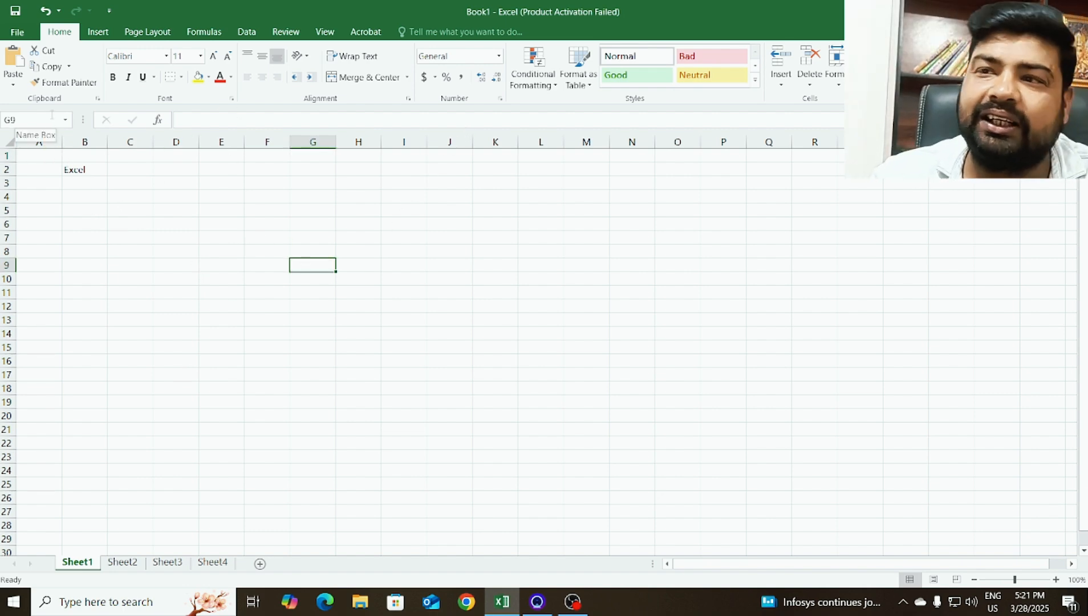
pyautogui.click(32, 118)
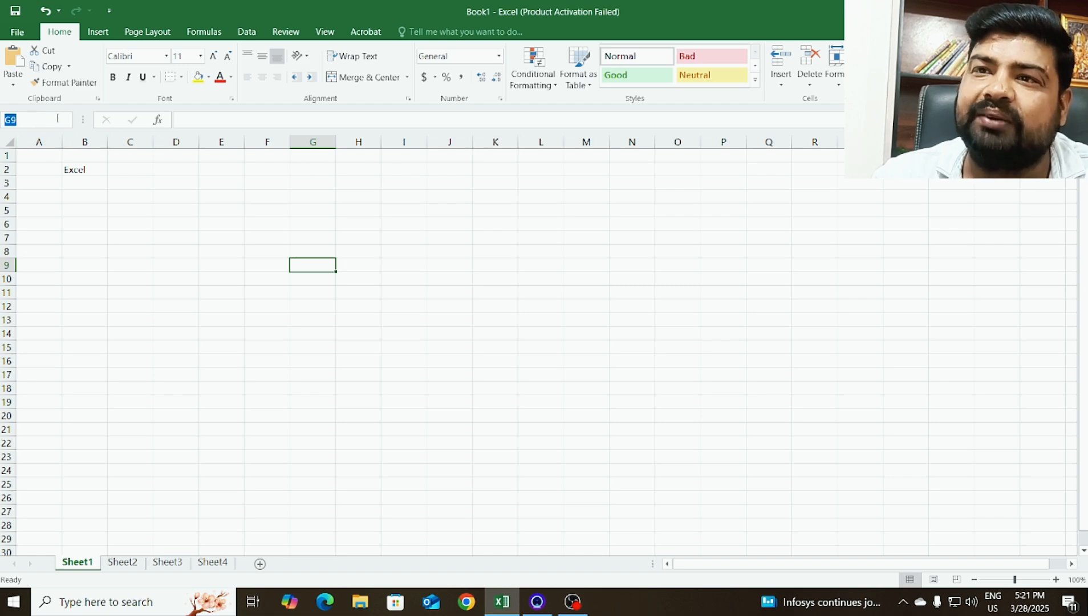
pyautogui.click(121, 292)
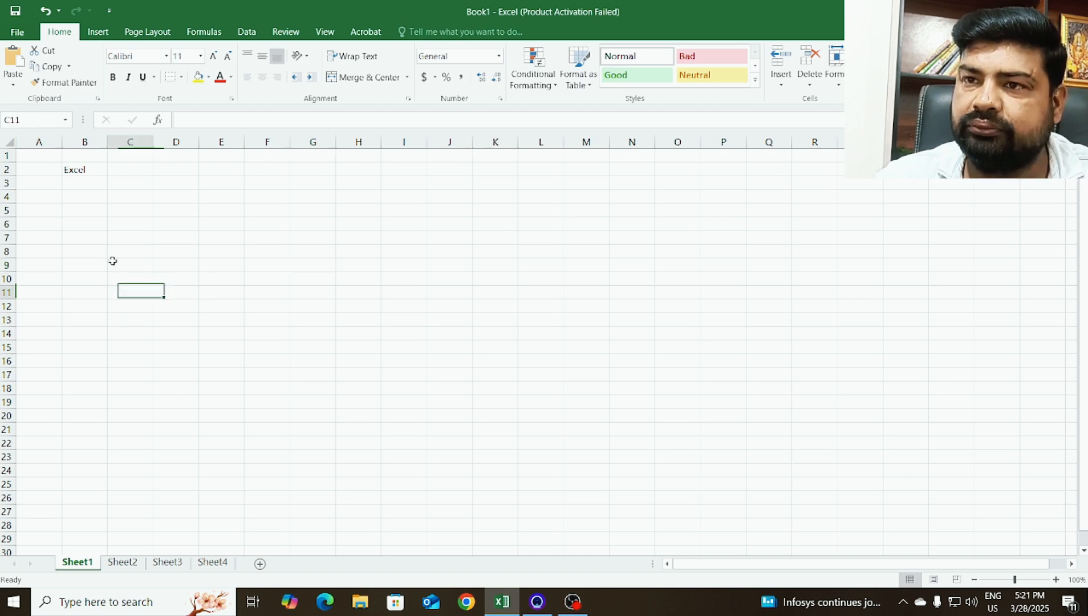
# Step: Select cell A1 and enlarge the worksheet zoom to 120%
pyautogui.click(52, 160)
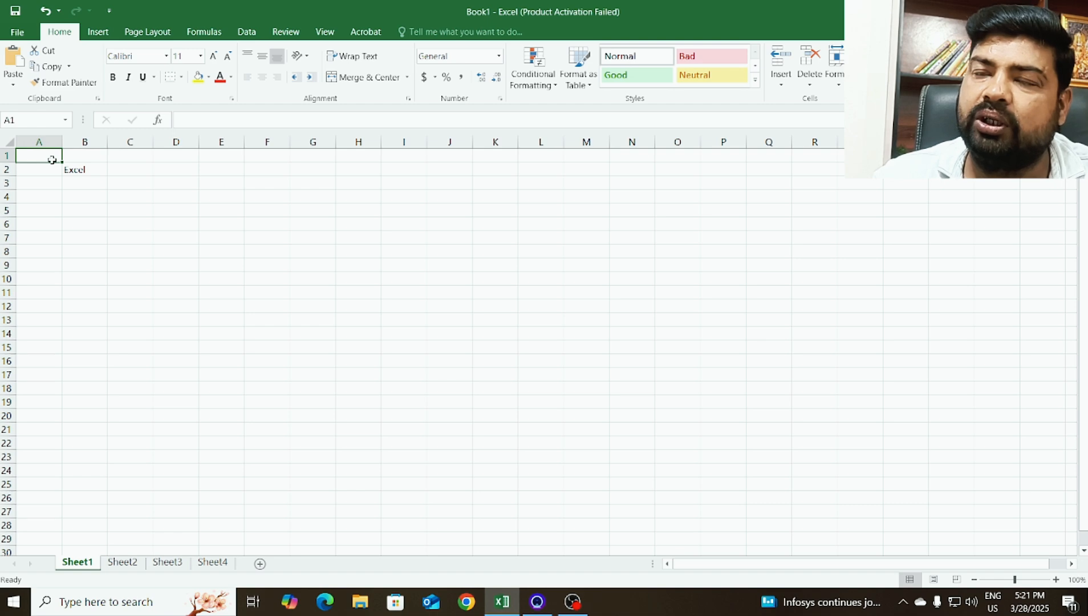
pyautogui.click(1056, 580)
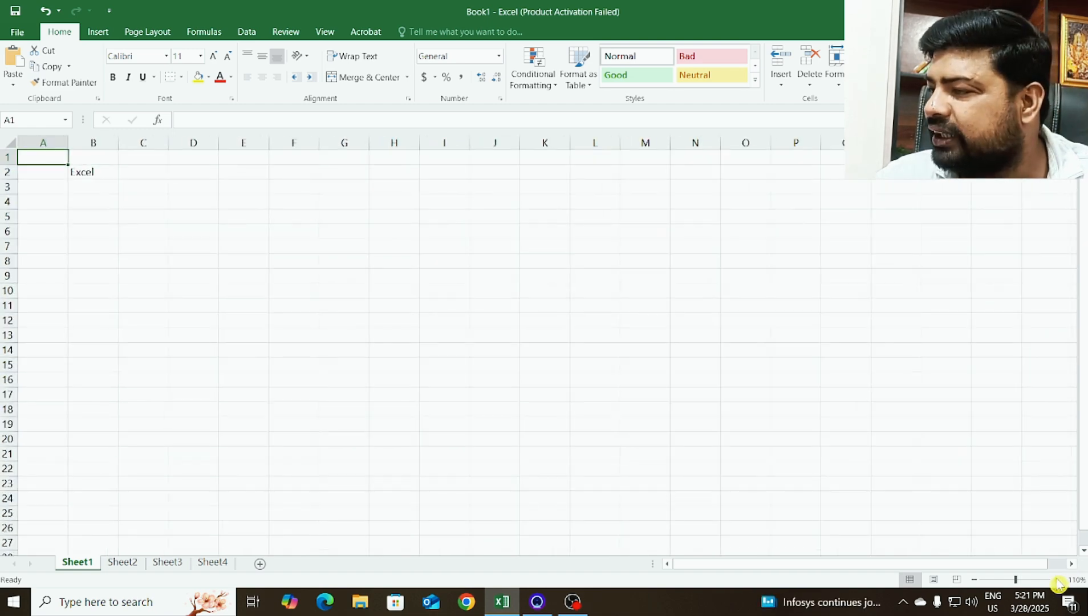
pyautogui.click(1056, 579)
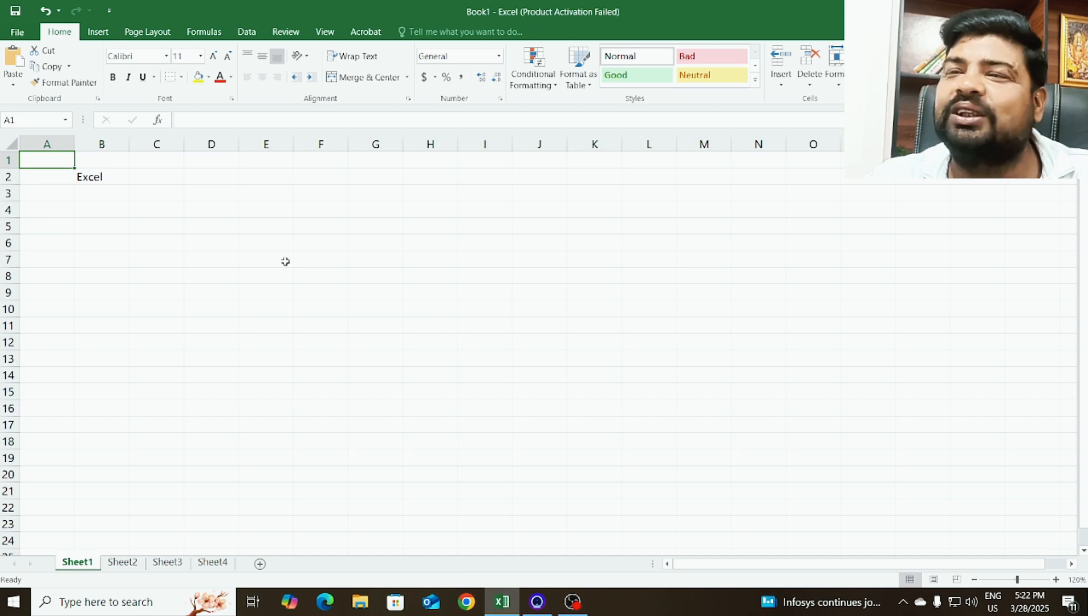
# Step: Enlarge the worksheet zoom to 280%, reduce it to 145%, and settle on 175%
pyautogui.keyDown('ctrl'); pyautogui.scroll(3, 286, 262); pyautogui.keyUp('ctrl')
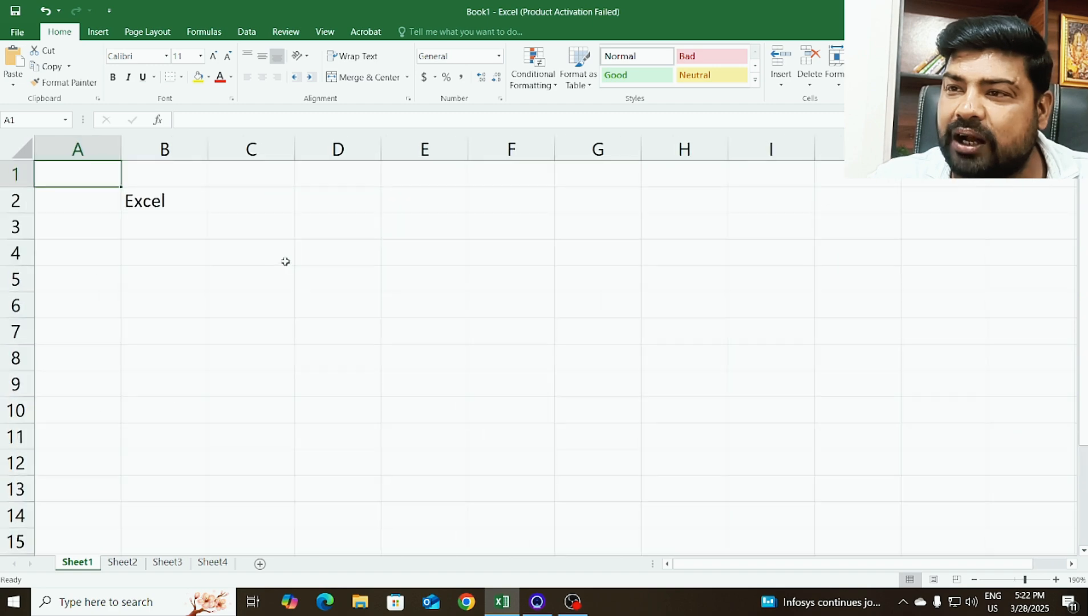
pyautogui.keyDown('ctrl'); pyautogui.scroll(7, 285, 261); pyautogui.keyUp('ctrl')
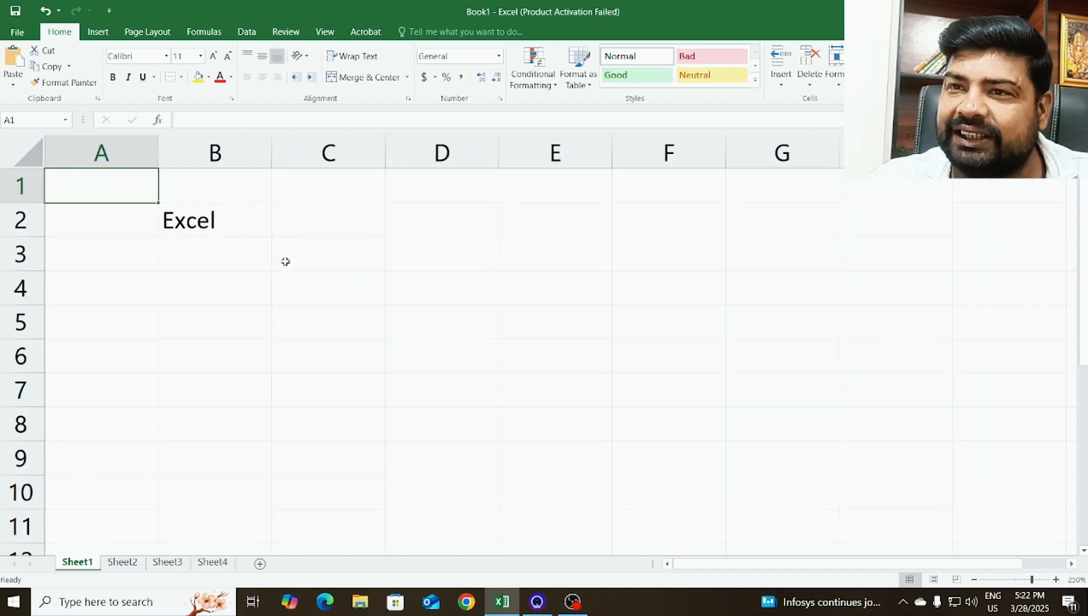
pyautogui.keyDown('ctrl'); pyautogui.scroll(2, 285, 262); pyautogui.keyUp('ctrl')
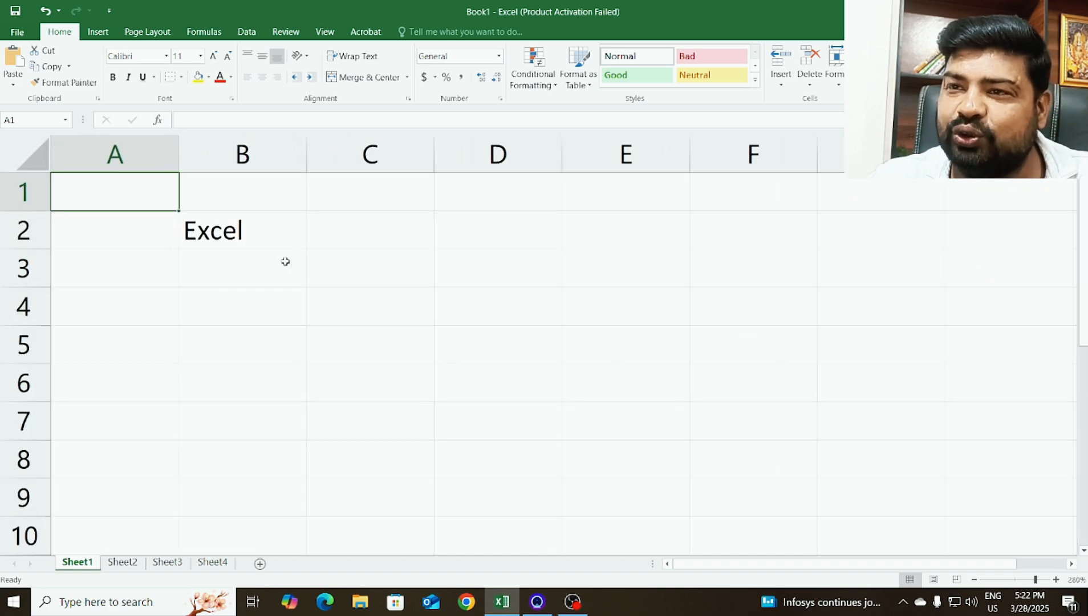
pyautogui.keyDown('ctrl'); pyautogui.scroll(-7, 285, 262); pyautogui.keyUp('ctrl')
pyautogui.keyDown('ctrl'); pyautogui.scroll(-3, 285, 261); pyautogui.keyUp('ctrl')
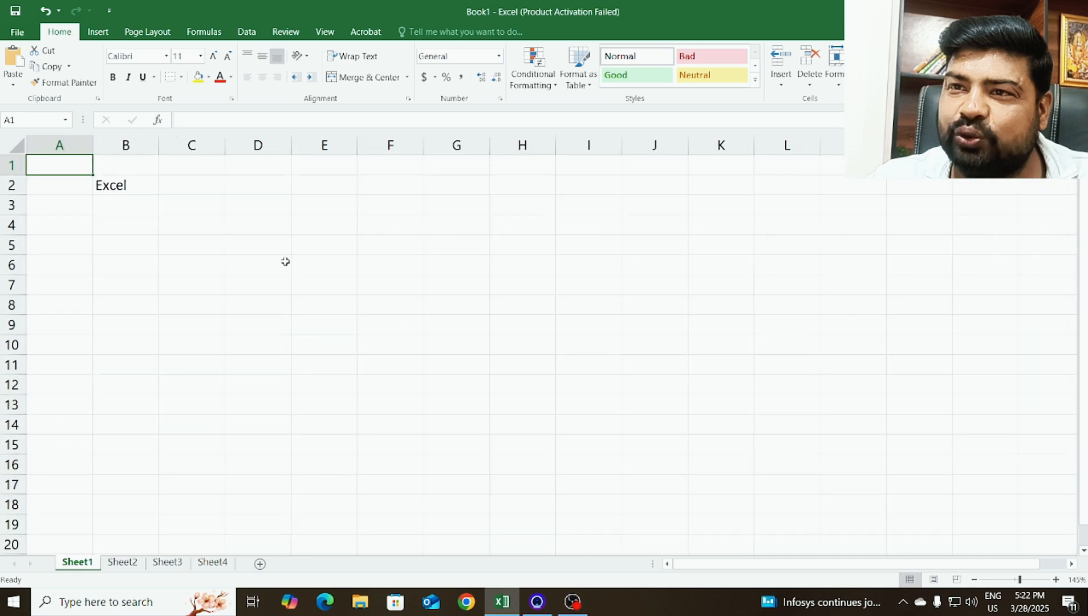
pyautogui.keyDown('ctrl'); pyautogui.scroll(2, 285, 262); pyautogui.keyUp('ctrl')
pyautogui.keyDown('ctrl'); pyautogui.scroll(1, 285, 261); pyautogui.keyUp('ctrl')
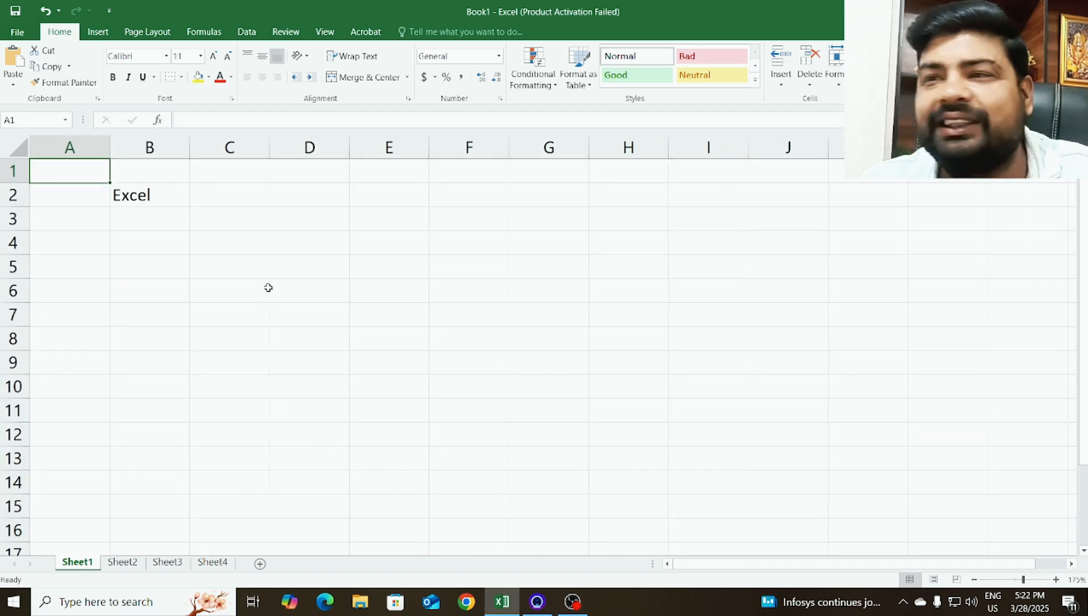
pyautogui.click(236, 319)
pyautogui.click(223, 250)
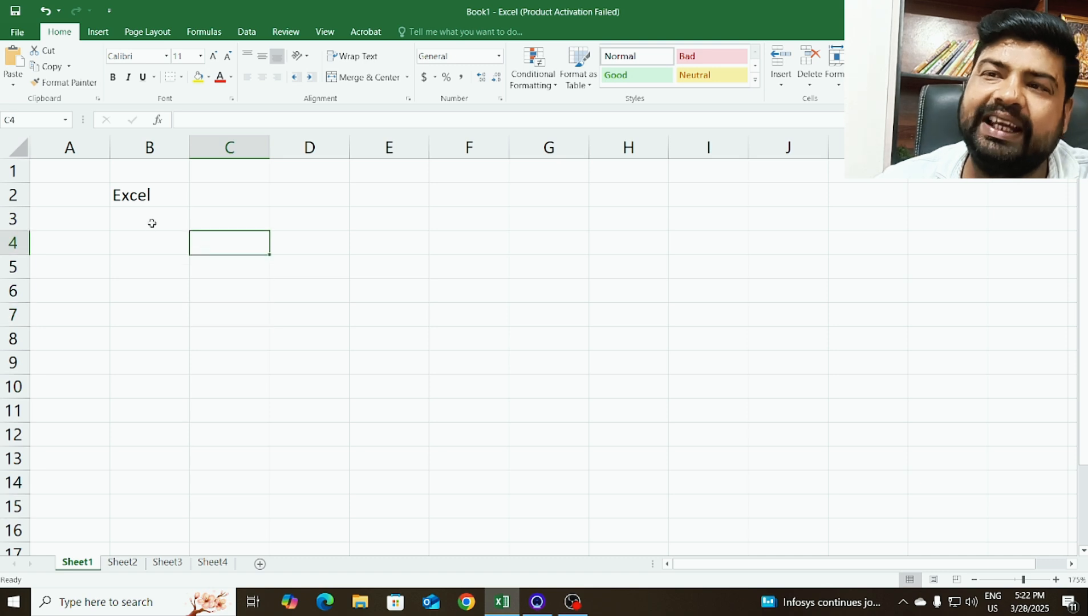
pyautogui.click(134, 388)
pyautogui.click(129, 416)
pyautogui.click(62, 191)
pyautogui.click(66, 165)
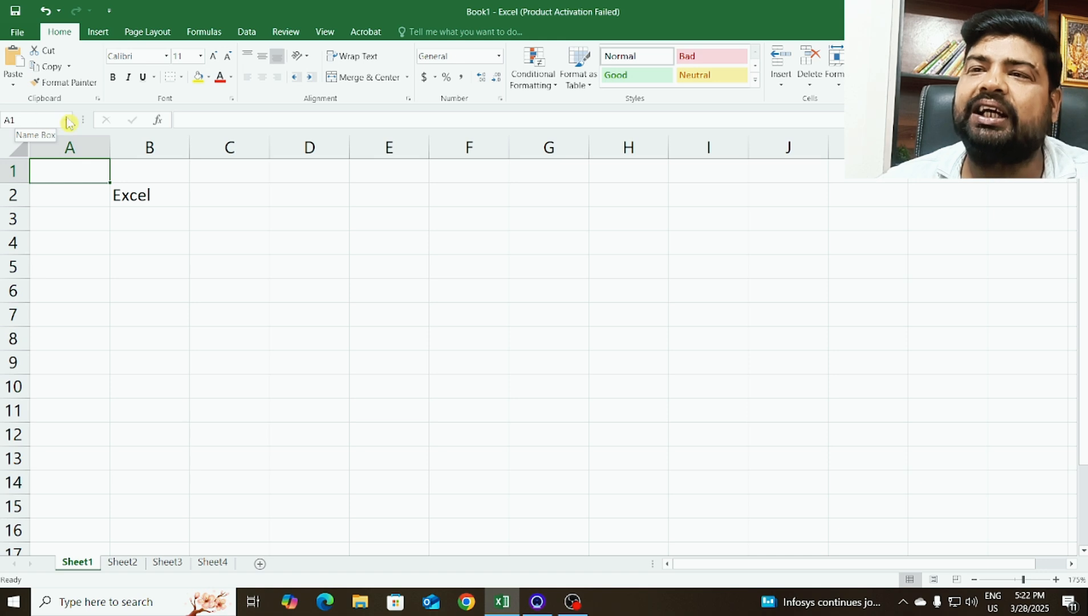
# Step: Jump to cell G15 by entering its reference in the Name Box, and return to A1 the same way
pyautogui.click(24, 117)
pyautogui.write('B15')
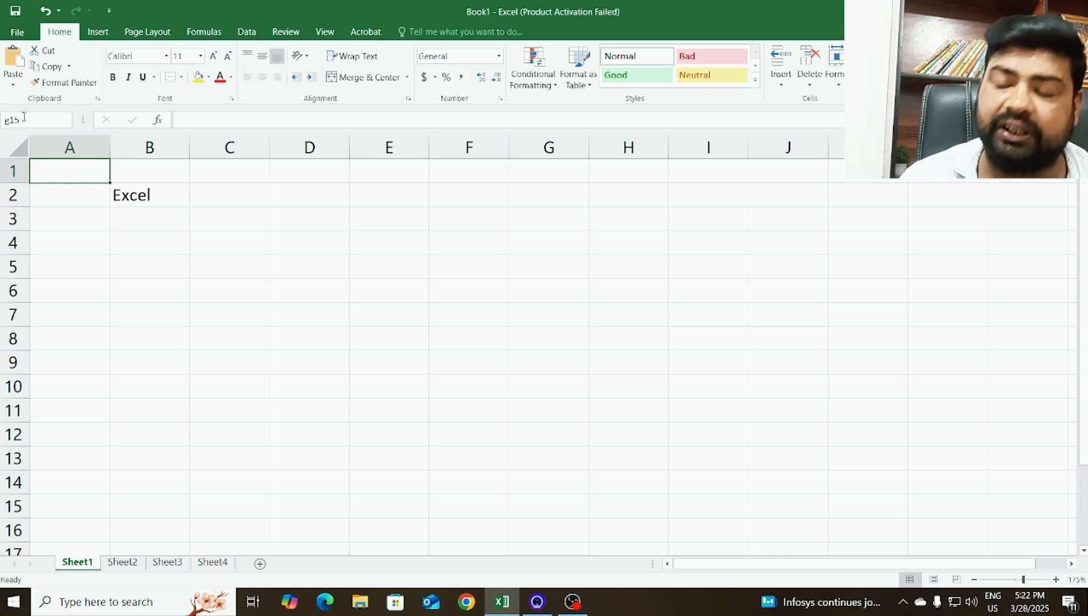
pyautogui.press('Return')
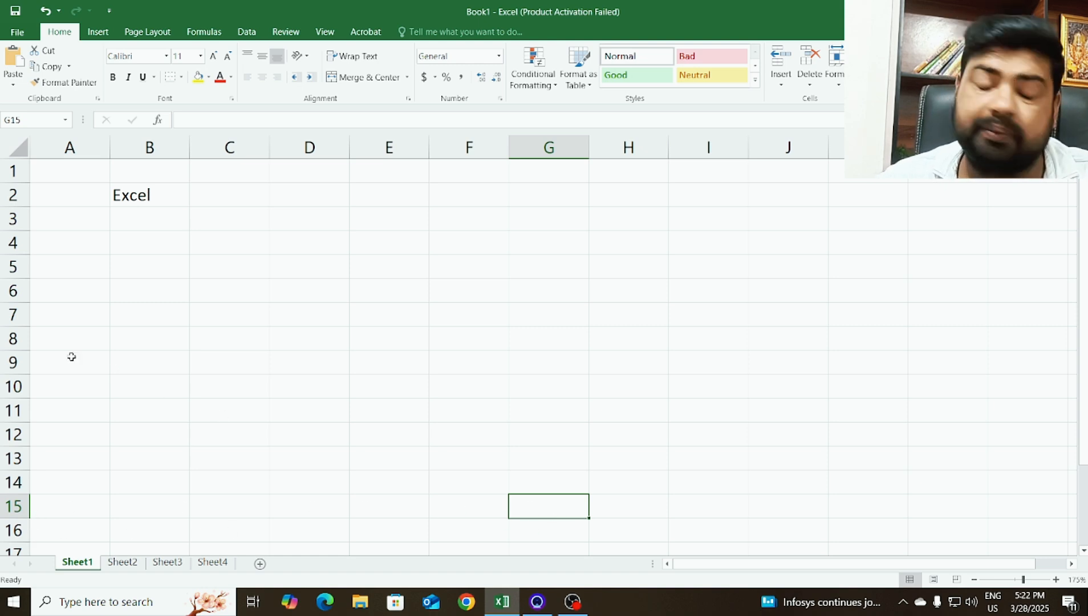
pyautogui.click(20, 119)
pyautogui.write('A1')
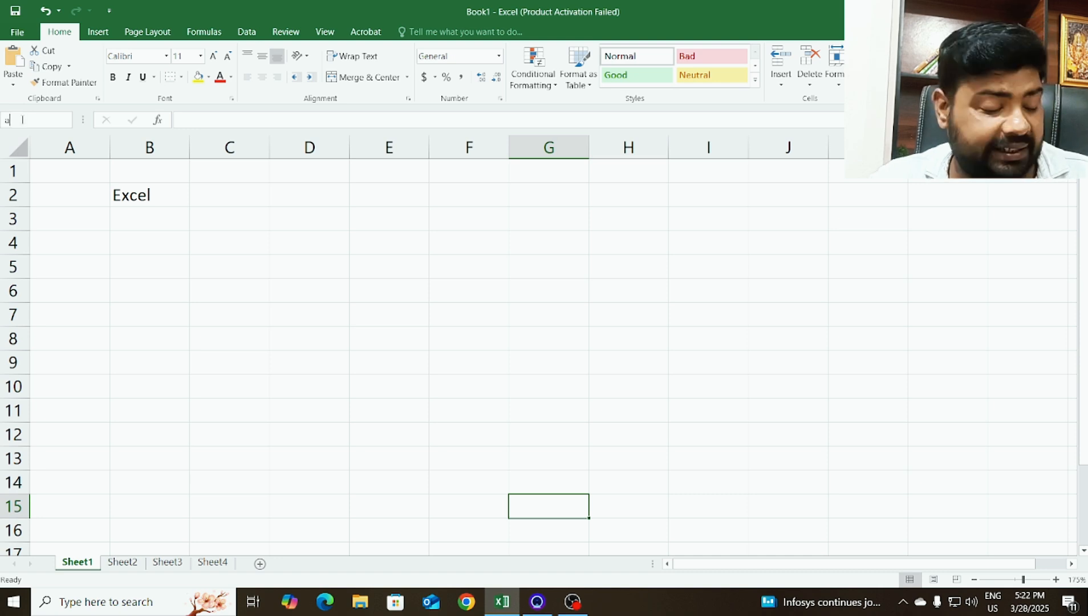
pyautogui.press('Return')
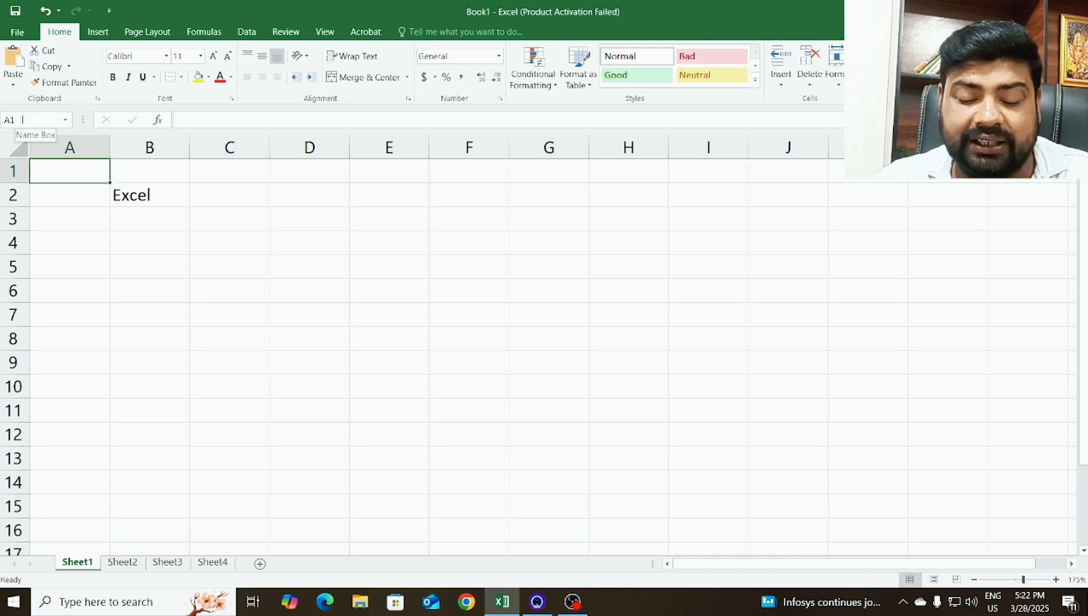
# Step: Delete the text "Excel" from cell B2 and select cell A1
pyautogui.click(156, 195)
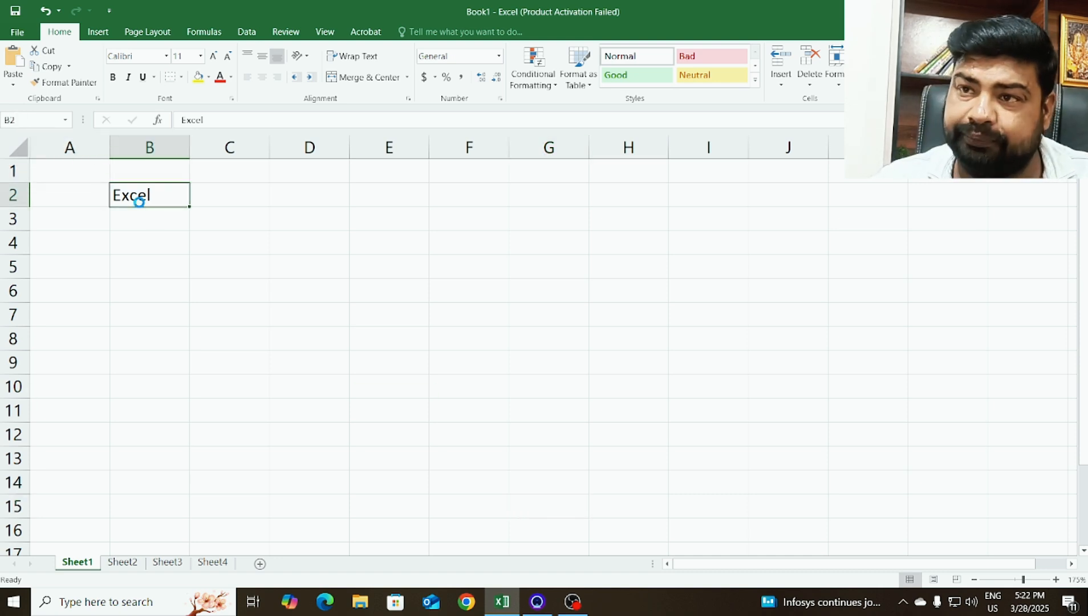
pyautogui.press('Delete')
pyautogui.click(62, 176)
pyautogui.click(74, 195)
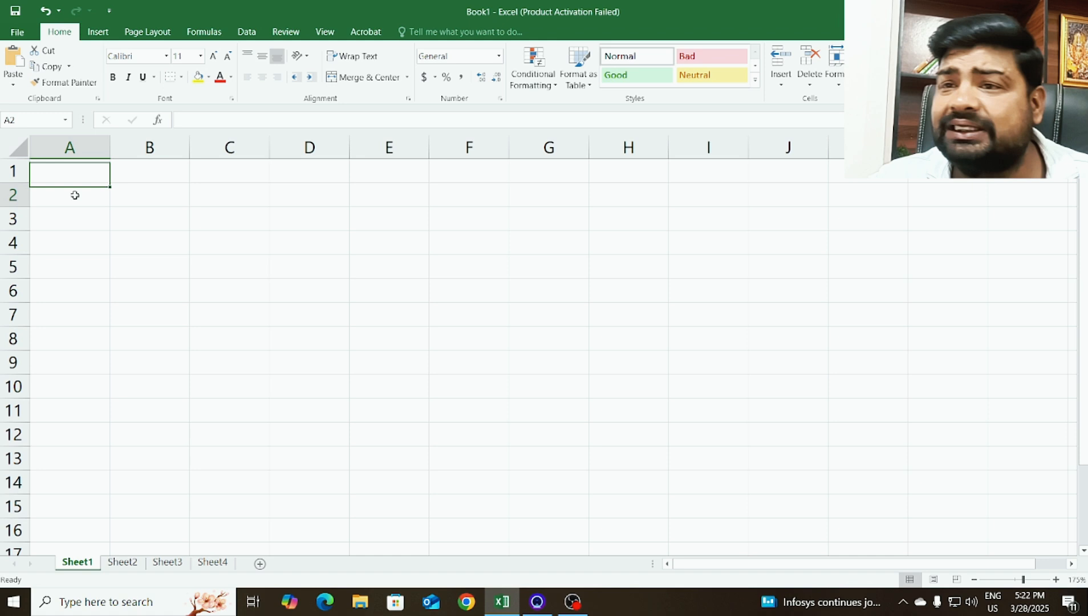
pyautogui.click(99, 177)
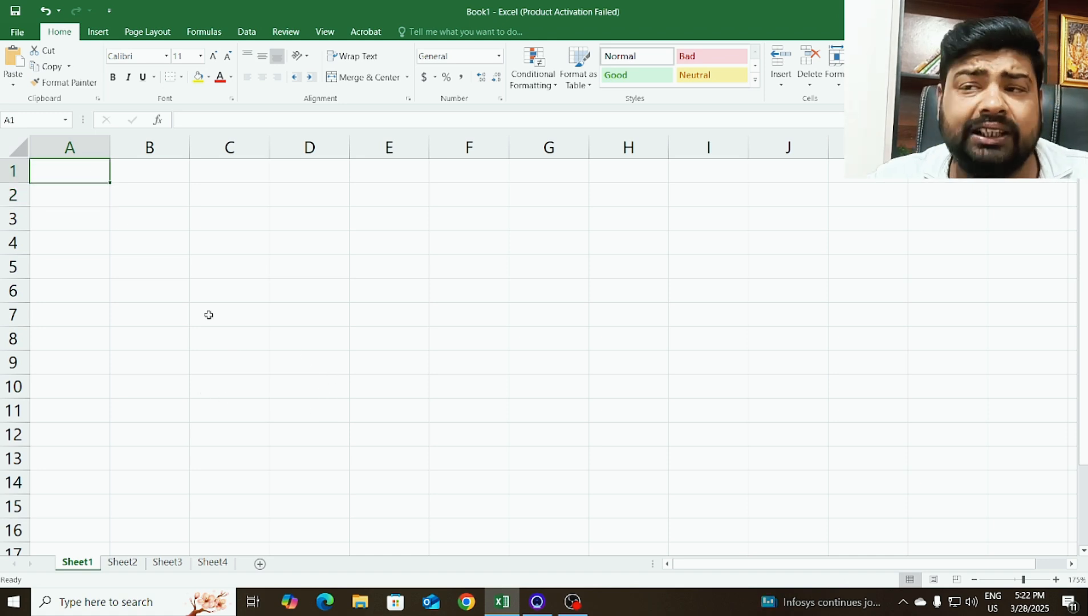
pyautogui.click(198, 217)
pyautogui.click(174, 219)
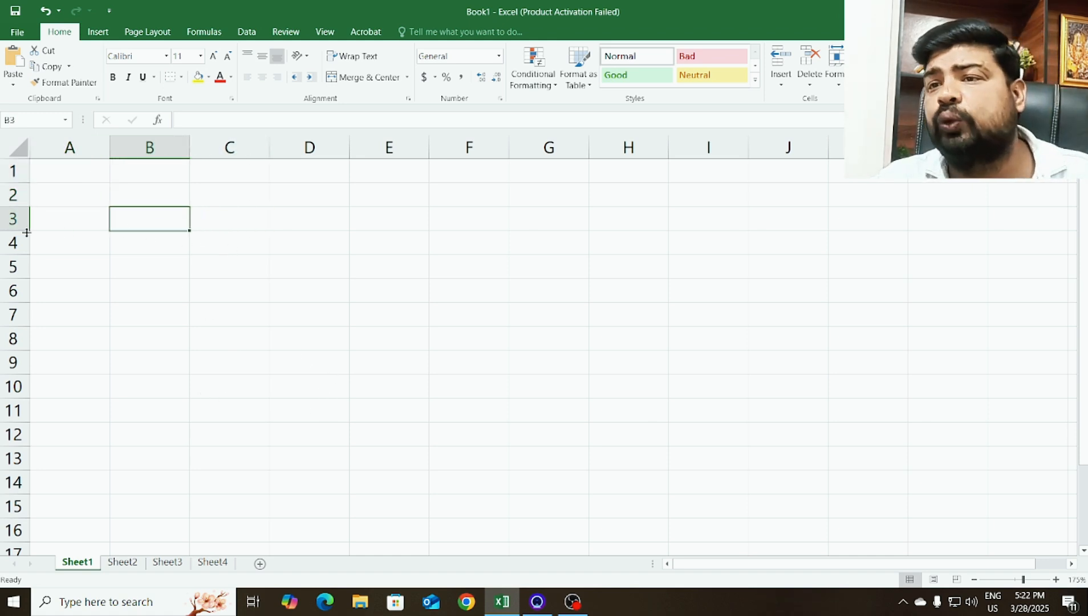
pyautogui.click(59, 215)
pyautogui.click(96, 201)
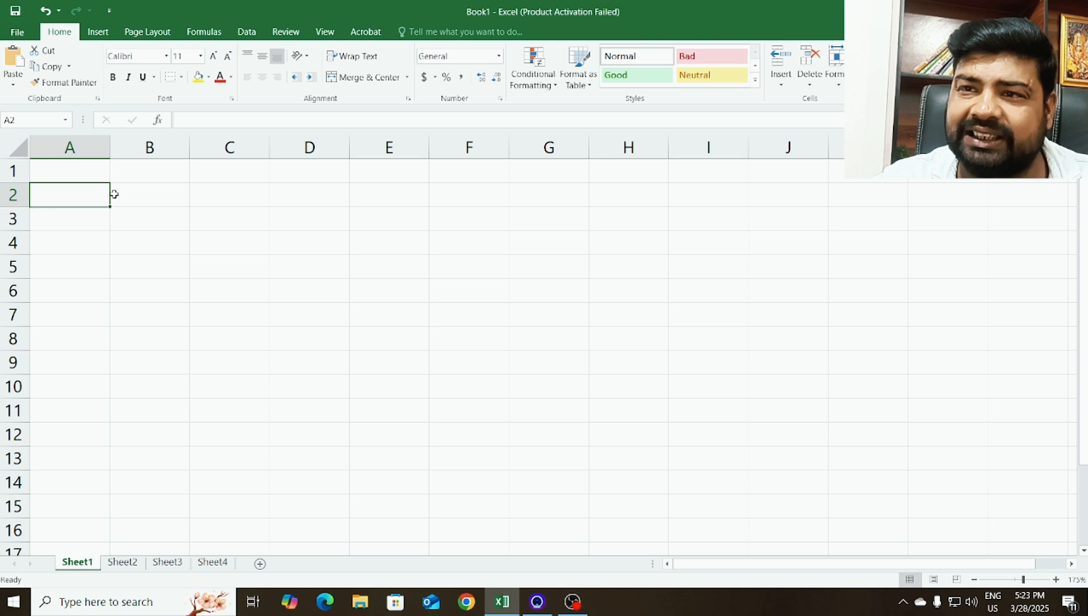
pyautogui.click(86, 175)
pyautogui.click(116, 248)
pyautogui.click(98, 251)
pyautogui.click(102, 286)
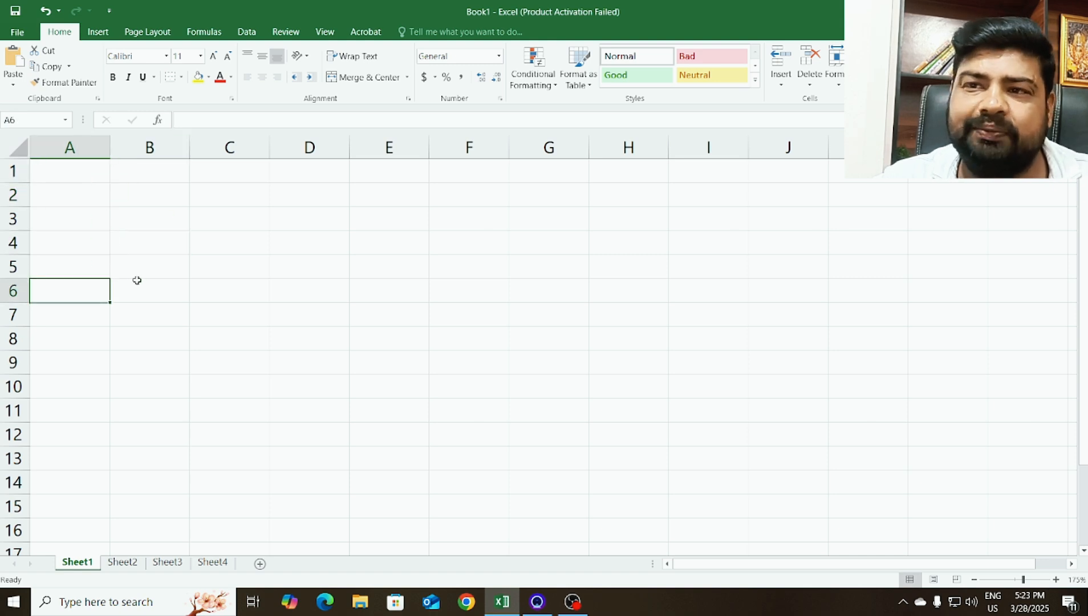
pyautogui.click(137, 280)
pyautogui.click(94, 267)
pyautogui.click(100, 248)
pyautogui.click(164, 246)
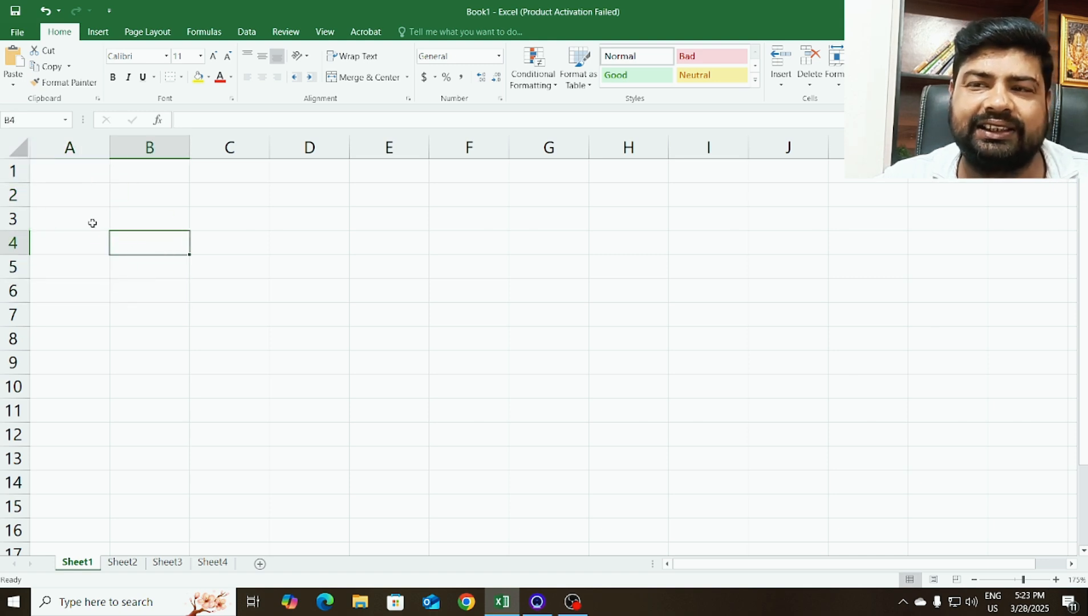
pyautogui.click(93, 223)
pyautogui.click(167, 218)
pyautogui.click(100, 217)
pyautogui.click(85, 191)
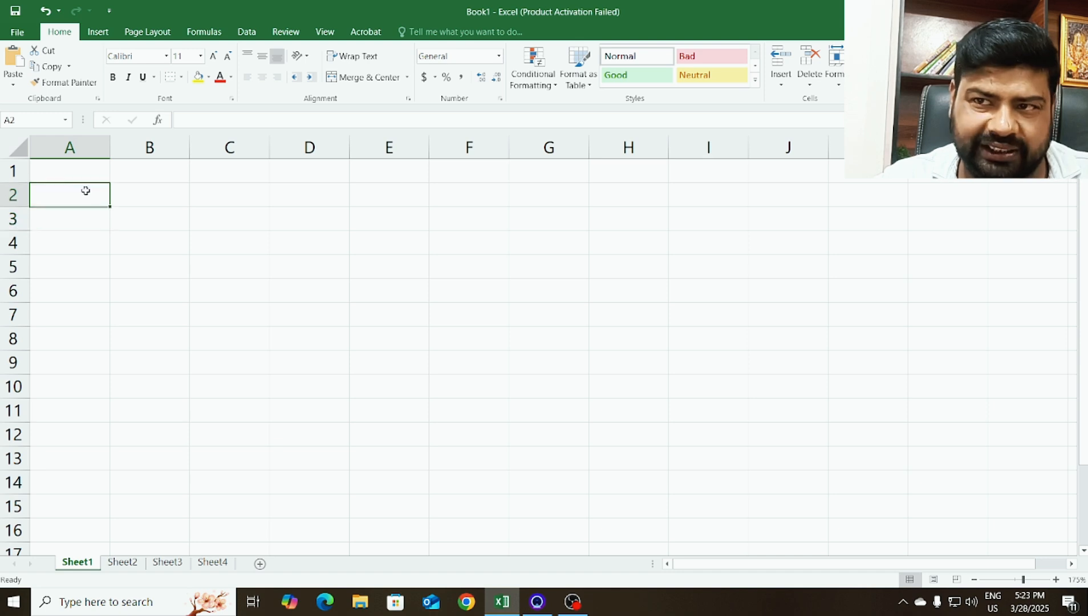
# Step: Enter the text "Excel" in cell A1
pyautogui.click(85, 176)
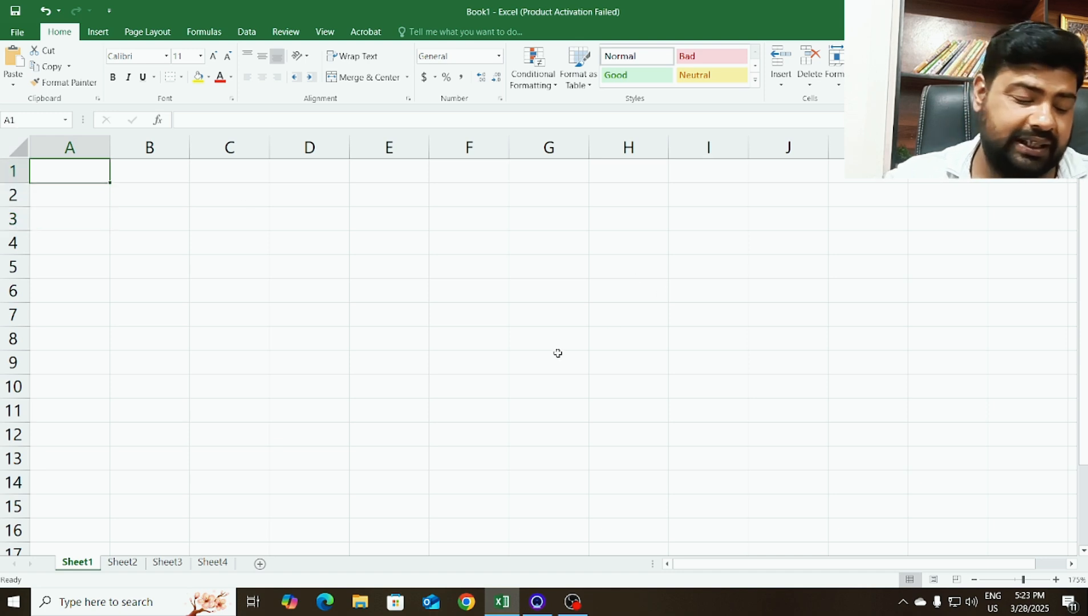
pyautogui.write('Excel')
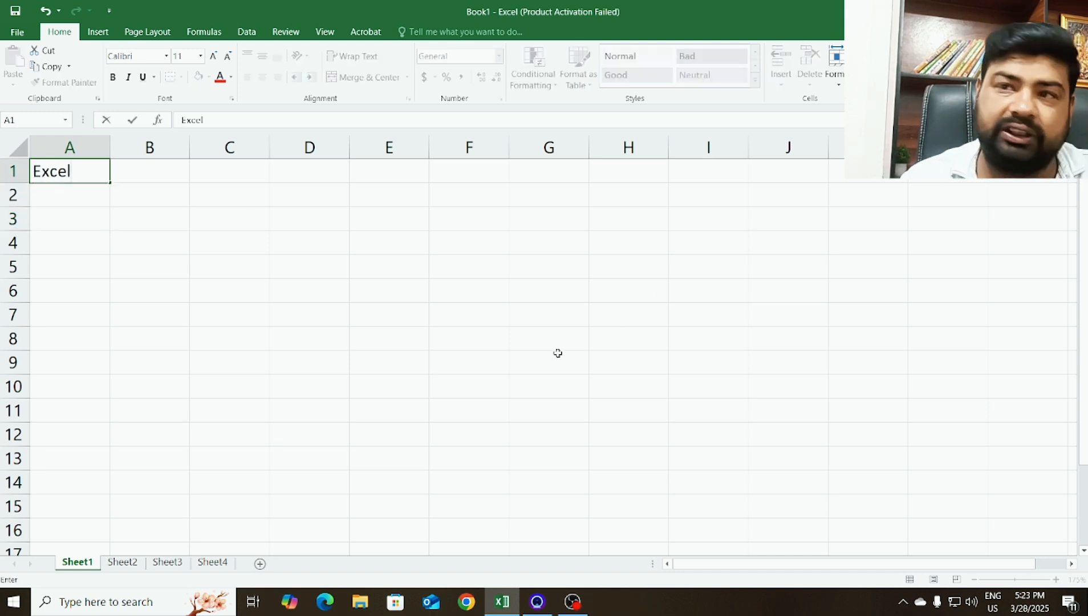
pyautogui.click(308, 408)
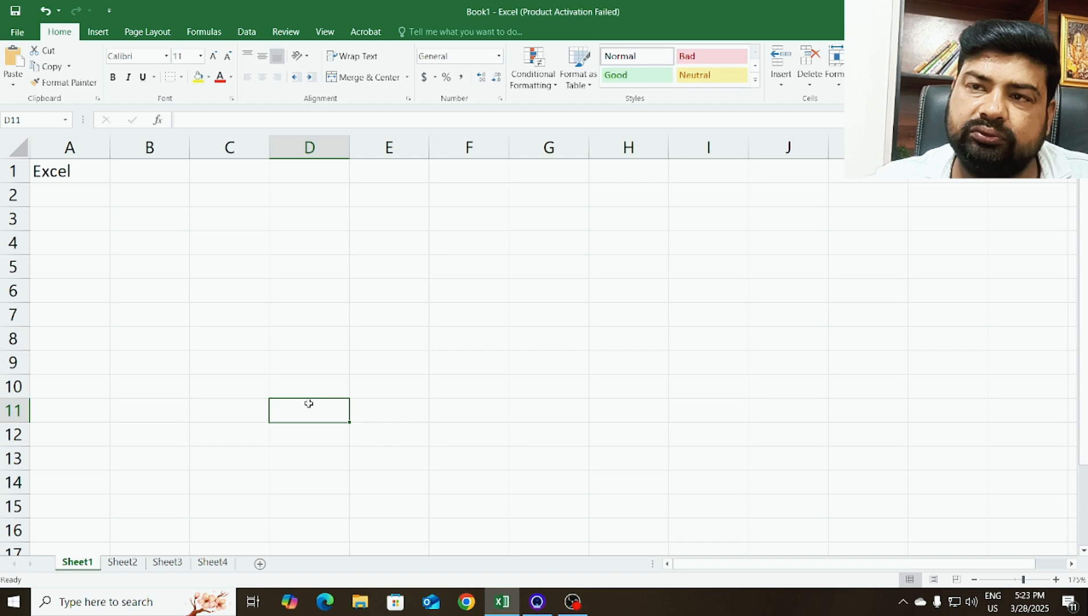
# Step: Move the "Excel" entry from cell A1 to E1, and from there to C7
pyautogui.click(86, 172)
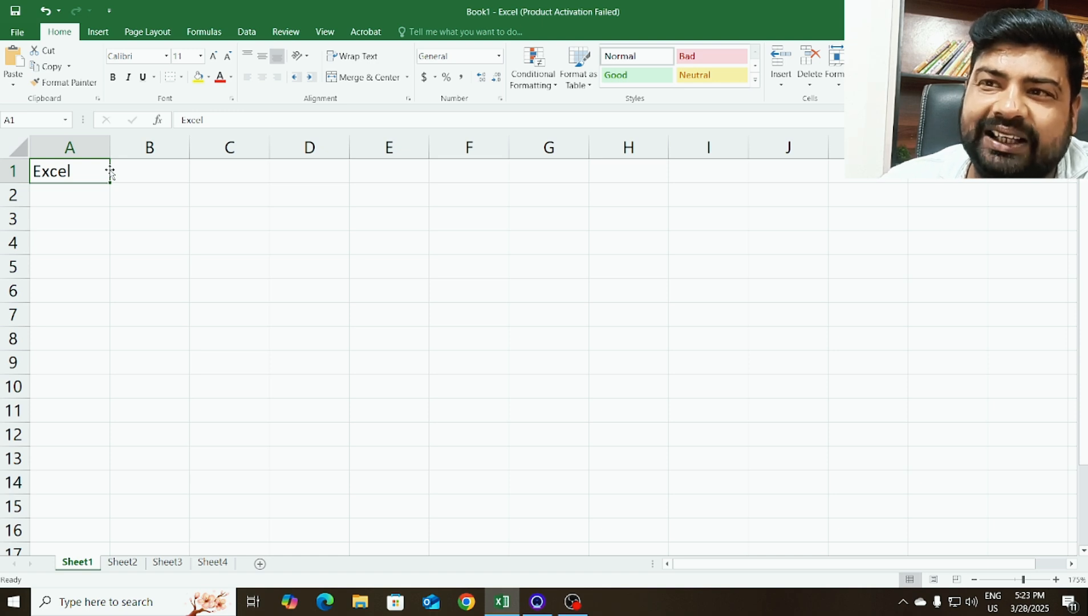
pyautogui.moveTo(110, 173); pyautogui.dragTo(377, 166)
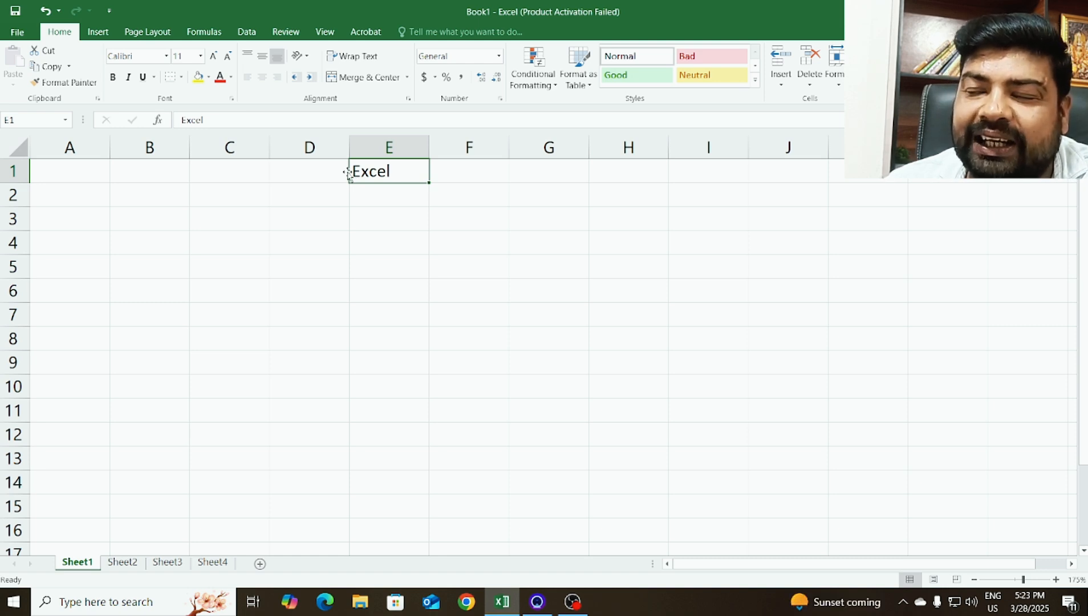
pyautogui.moveTo(346, 172); pyautogui.dragTo(247, 308)
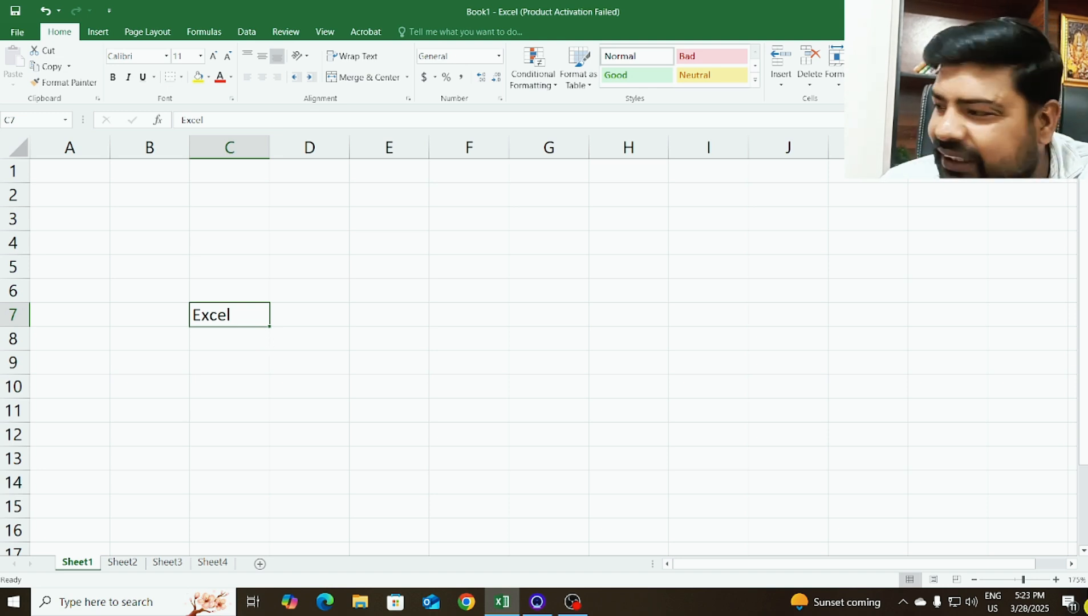
# Step: Fill the text "Excel" from cell C7 down through C13 with AutoFill
pyautogui.click(1056, 579)
pyautogui.click(1057, 579)
pyautogui.click(1056, 580)
pyautogui.click(1057, 580)
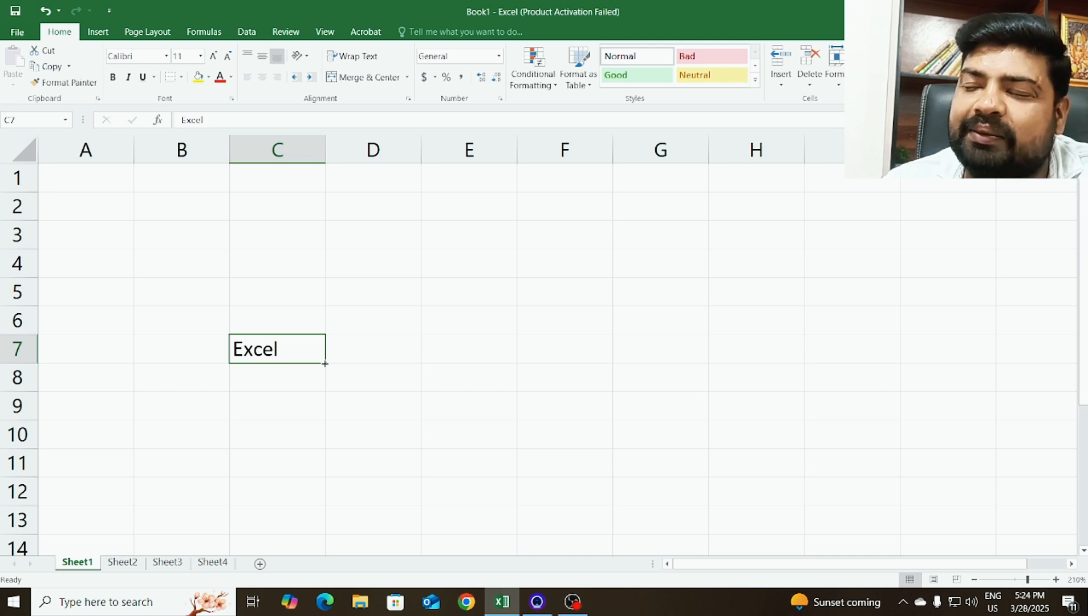
pyautogui.moveTo(324, 363); pyautogui.dragTo(323, 533)
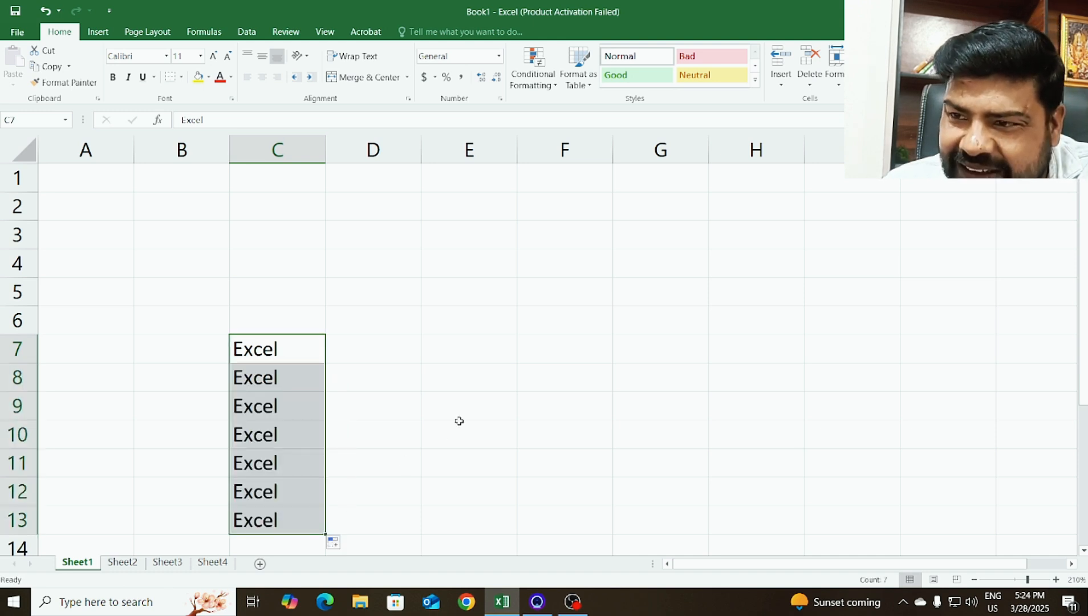
pyautogui.click(484, 373)
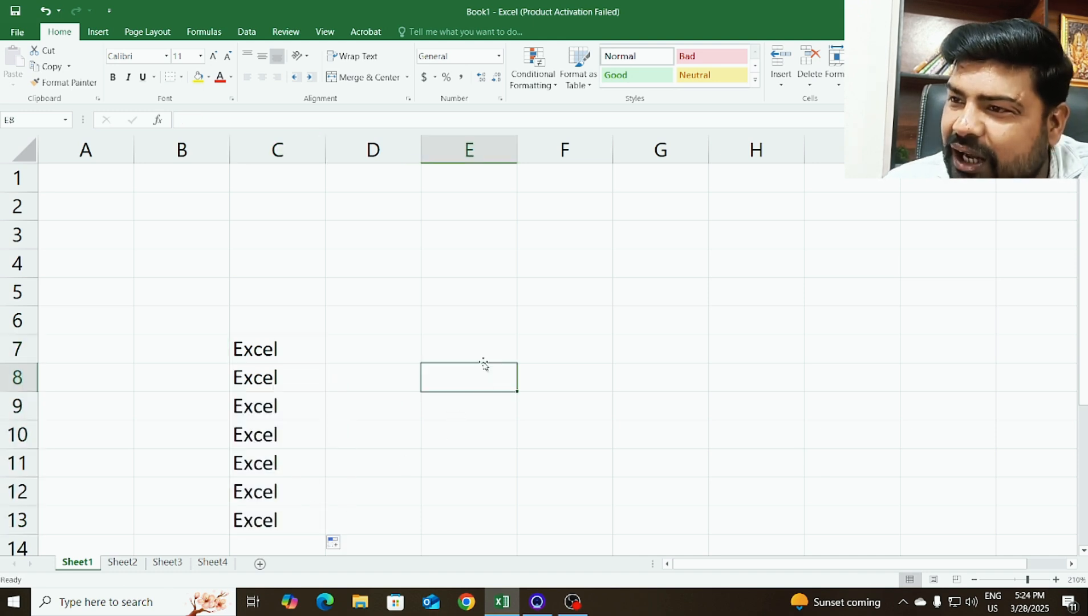
# Step: Enter the number 2 in cell E1 and 4 in cell E2
pyautogui.click(447, 182)
pyautogui.write('2')
pyautogui.press('Return')
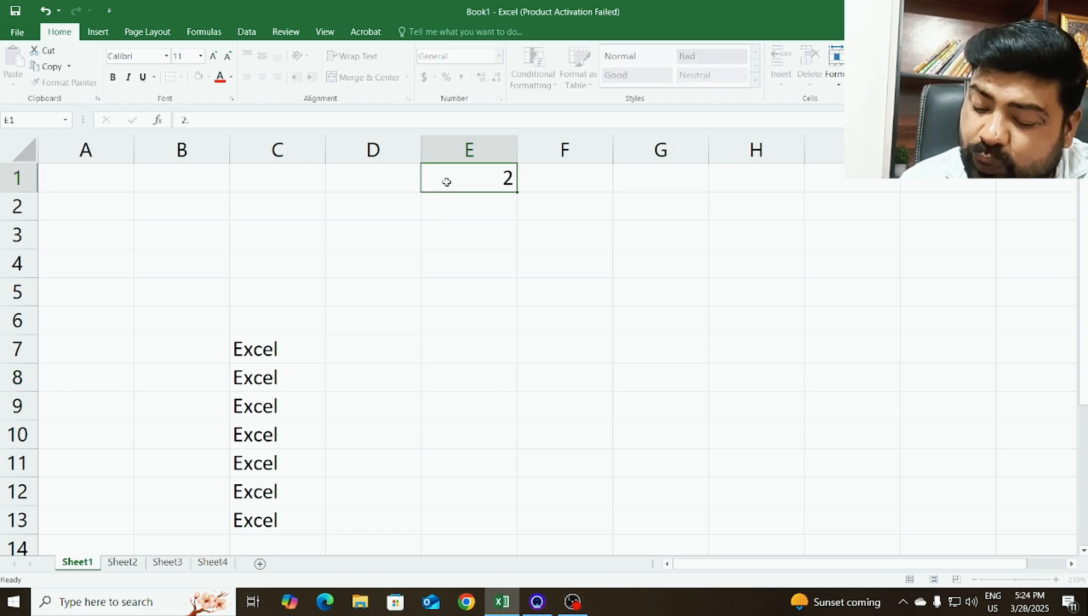
pyautogui.write('4')
pyautogui.press('Return')
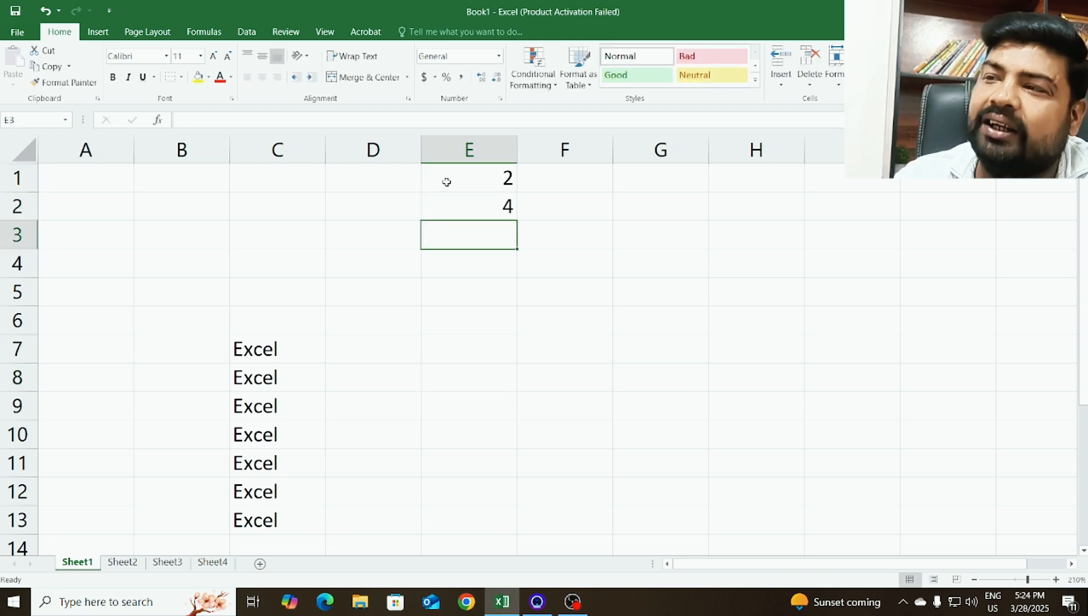
pyautogui.click(564, 342)
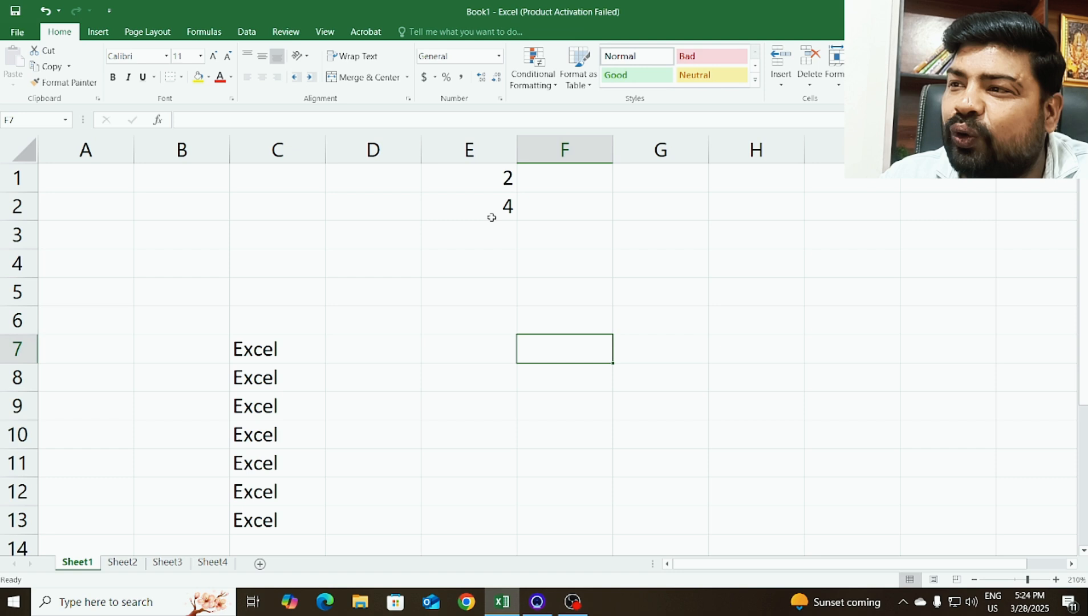
# Step: Extend the number series in E1:E2 down to cell E10 with AutoFill
pyautogui.click(454, 175)
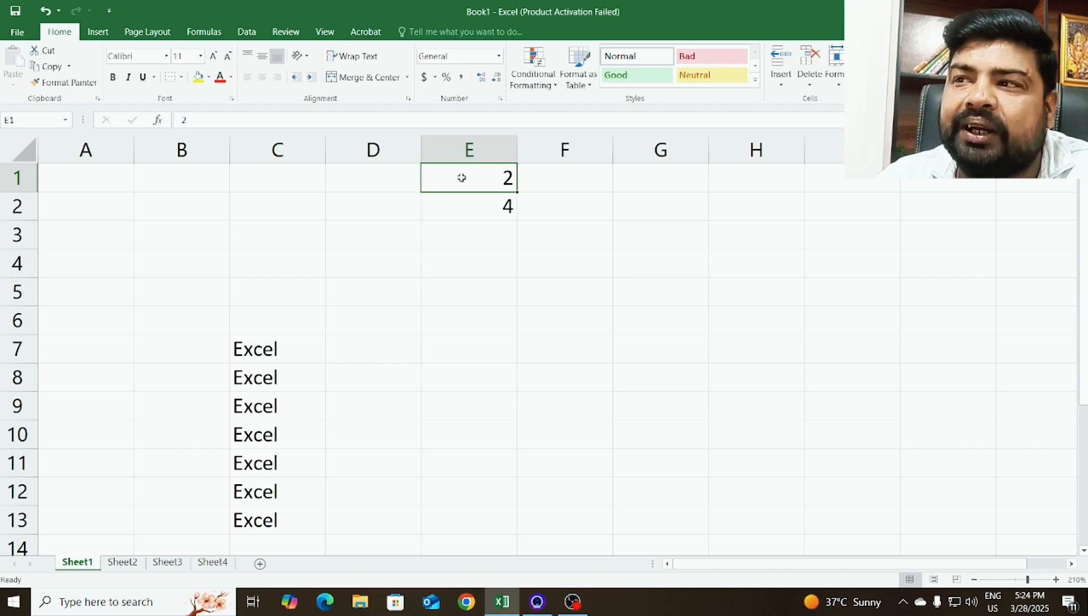
pyautogui.moveTo(461, 178); pyautogui.dragTo(454, 200)
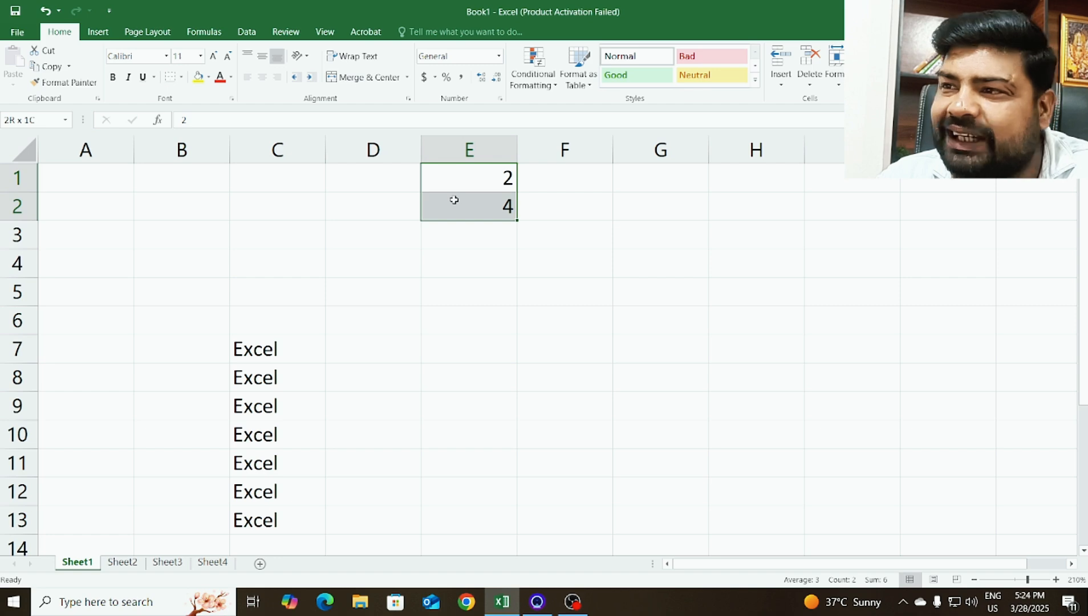
pyautogui.moveTo(454, 200); pyautogui.dragTo(452, 203)
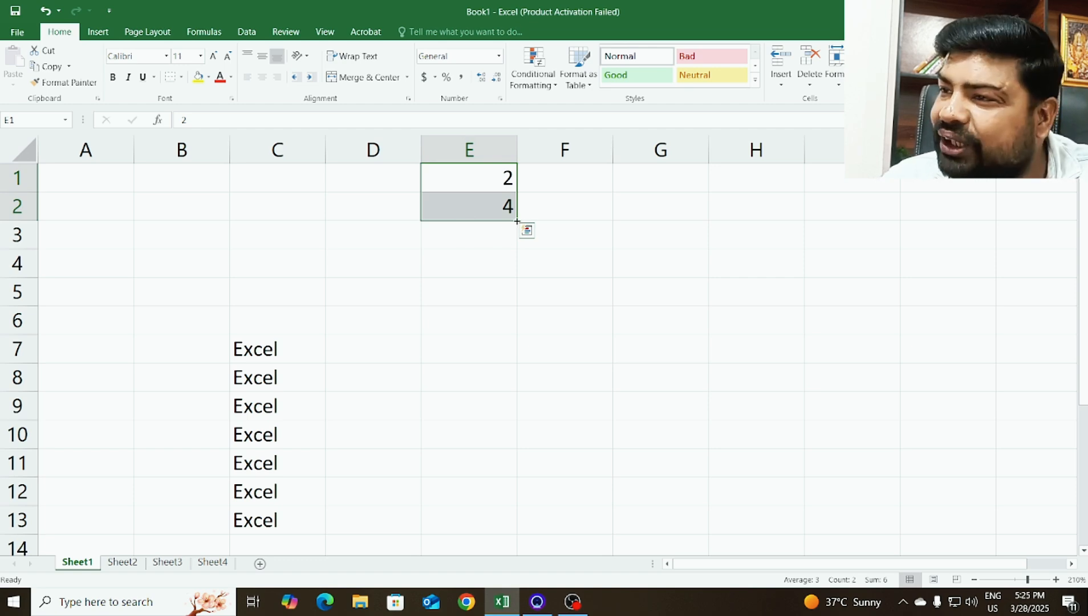
pyautogui.moveTo(517, 221); pyautogui.dragTo(524, 449)
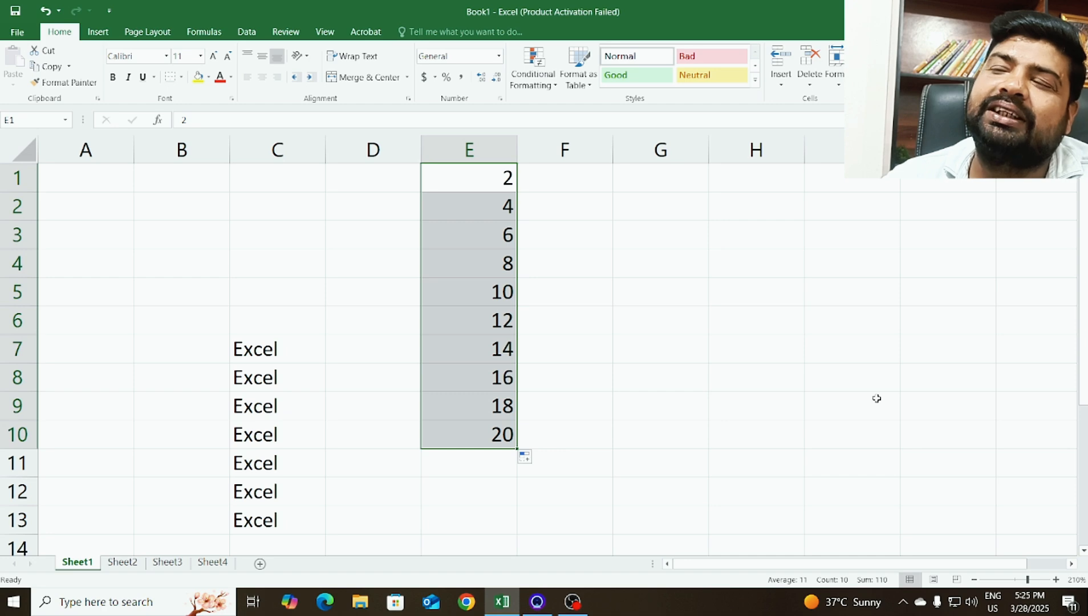
# Step: Enter the number 1 in cell F1 and 2 in cell F2
pyautogui.click(673, 274)
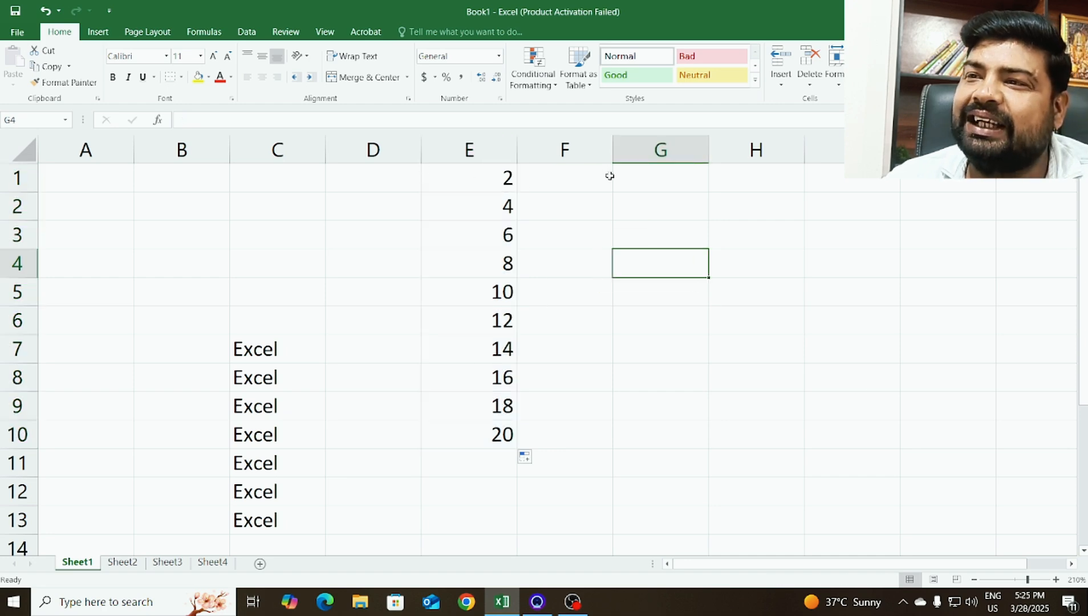
pyautogui.click(568, 180)
pyautogui.write('1')
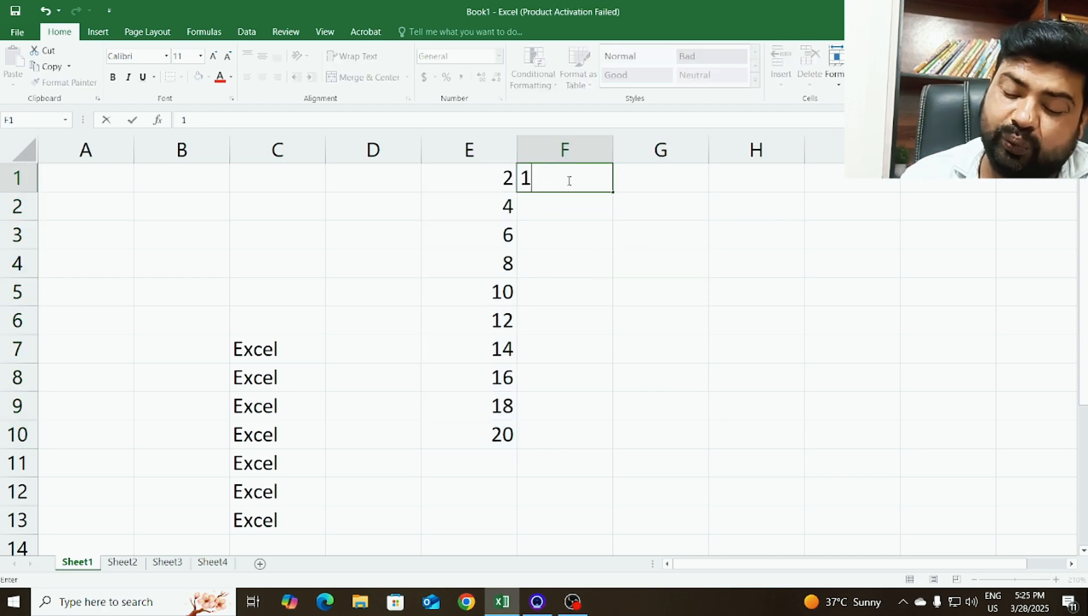
pyautogui.press('Return')
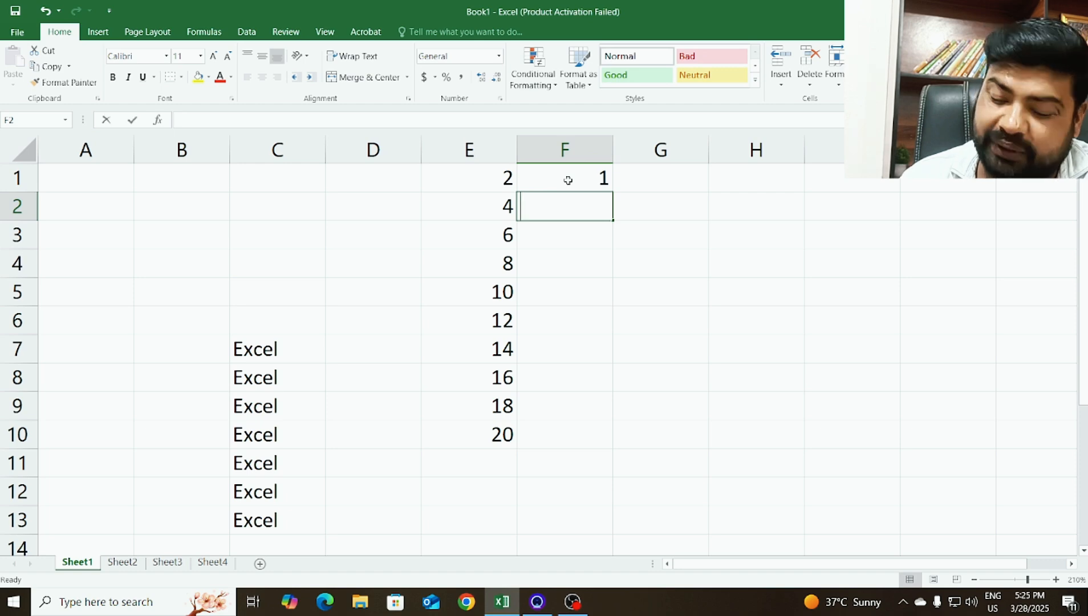
pyautogui.write('2')
pyautogui.press('Return')
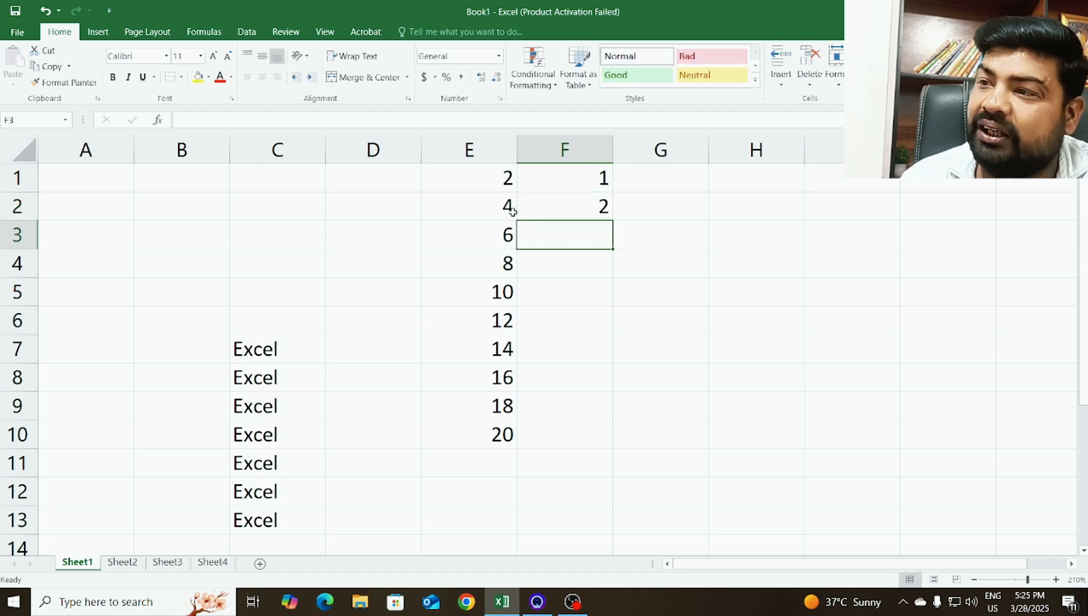
# Step: Extend the number series in F1:F2 down to cell F10 with AutoFill
pyautogui.click(568, 182)
pyautogui.moveTo(556, 179); pyautogui.dragTo(556, 208)
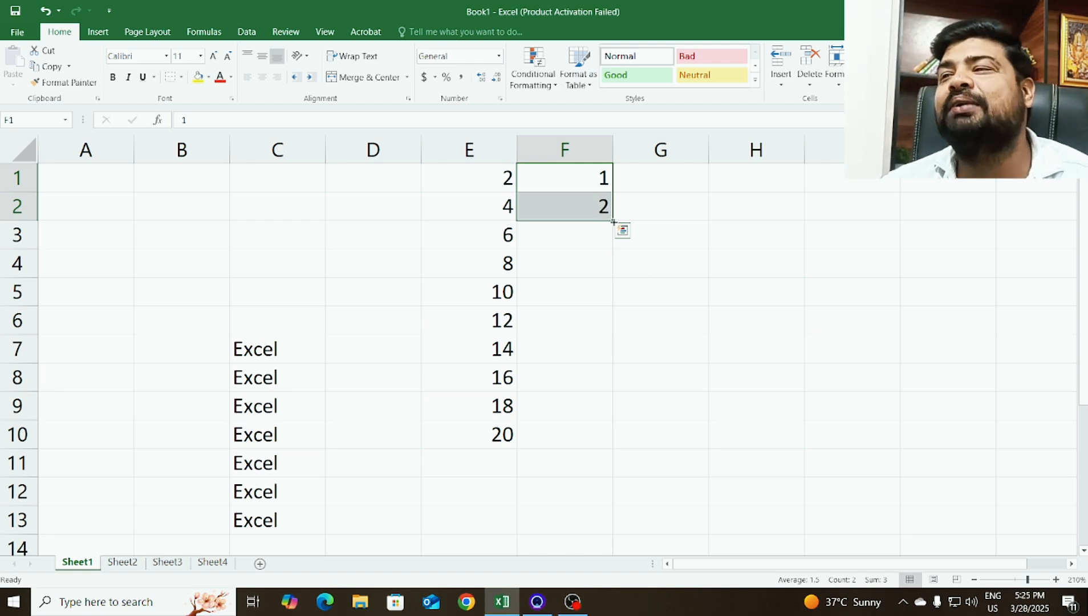
pyautogui.moveTo(613, 221); pyautogui.dragTo(613, 450)
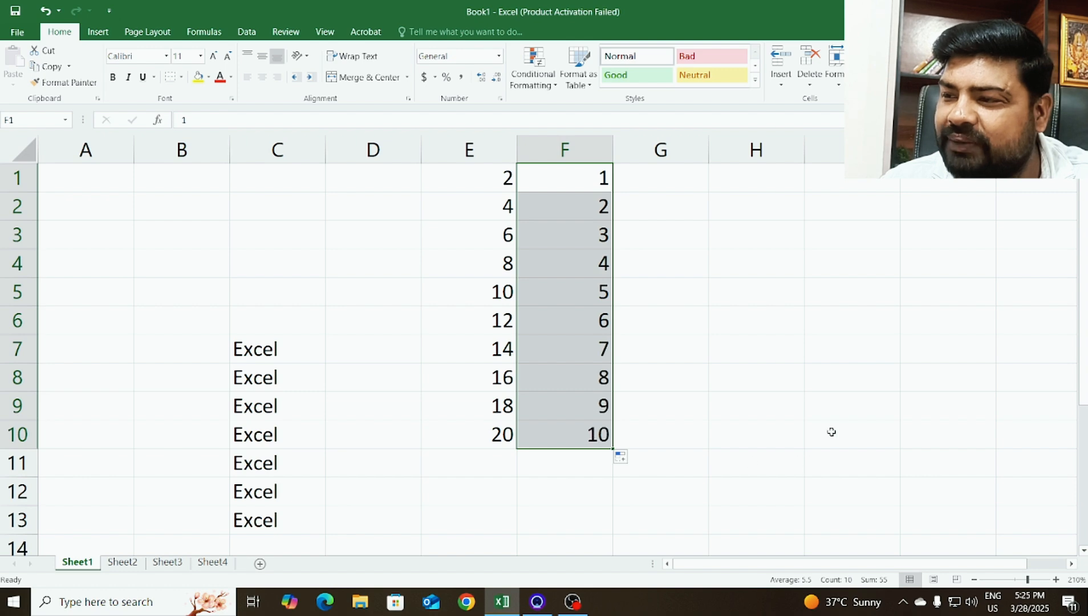
pyautogui.click(792, 416)
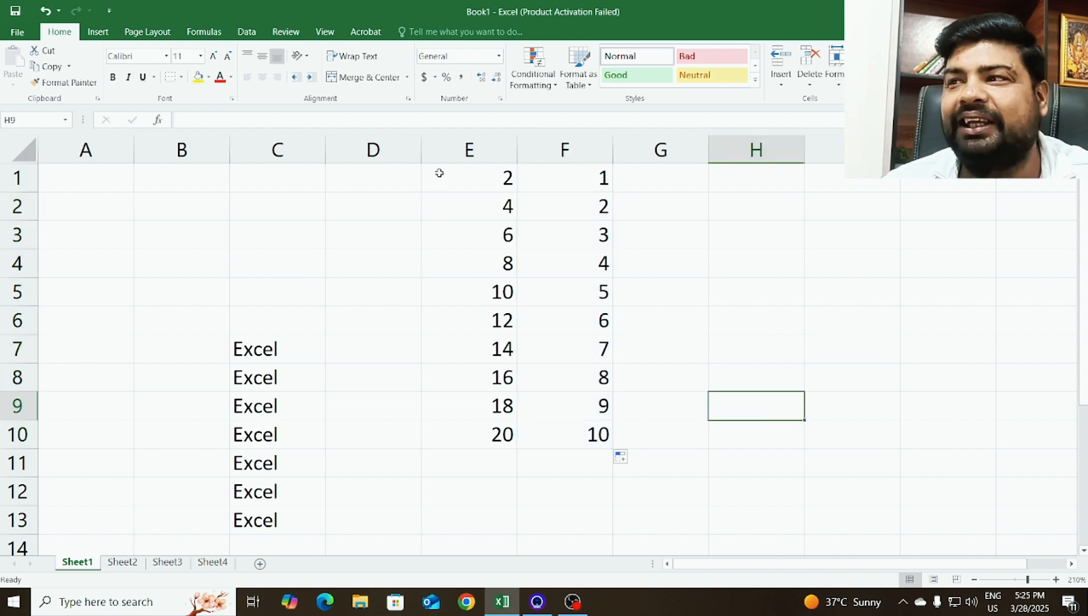
# Step: Enter the month names "Jan" in cell G1 and "Feb" in cell H1
pyautogui.click(627, 175)
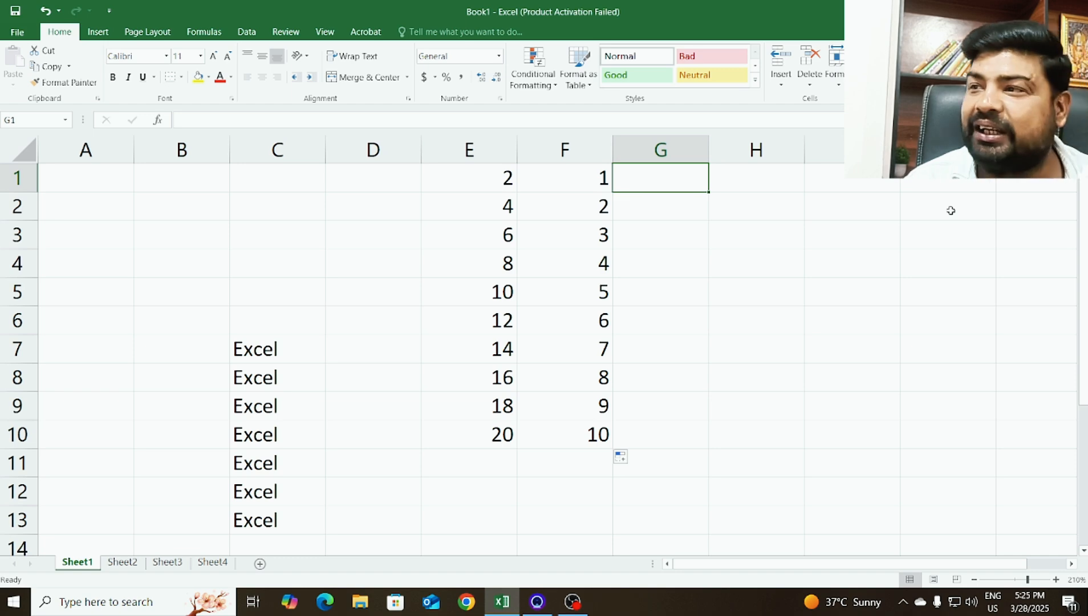
pyautogui.write('Jan')
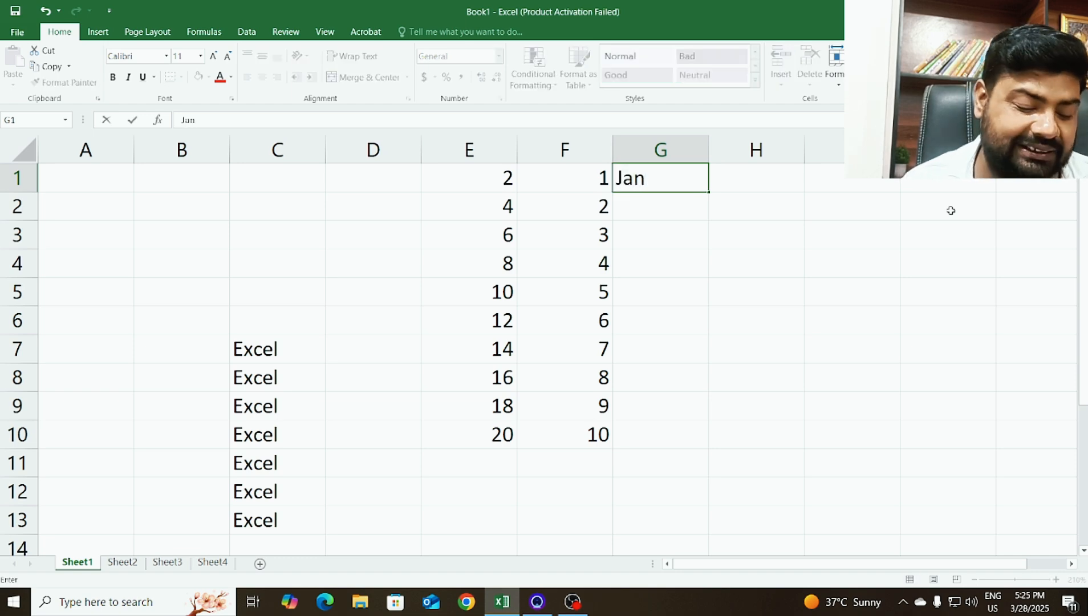
pyautogui.press('Tab')
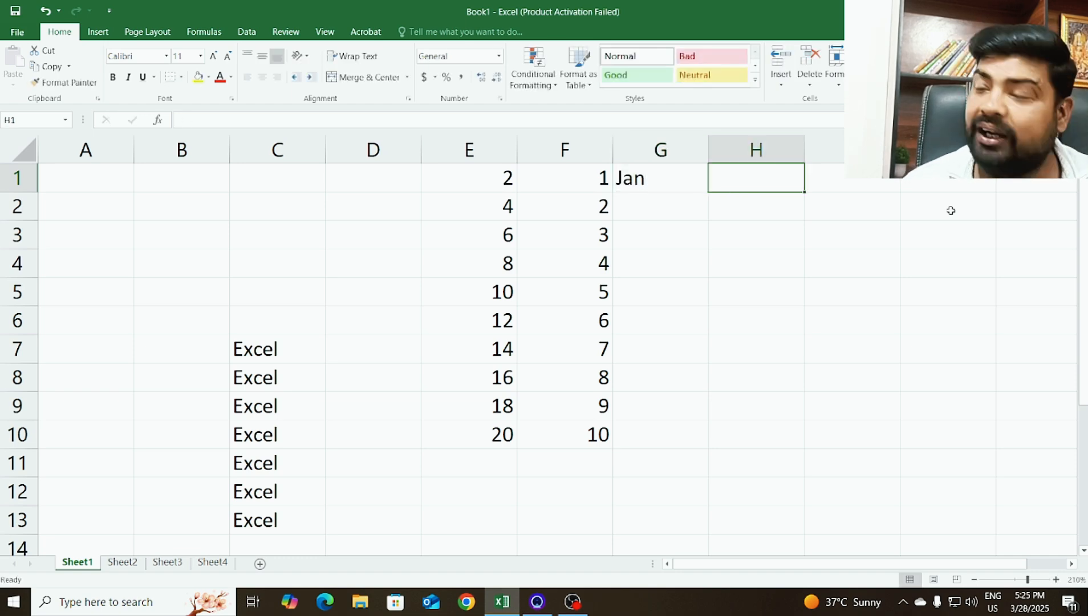
pyautogui.write('Feb')
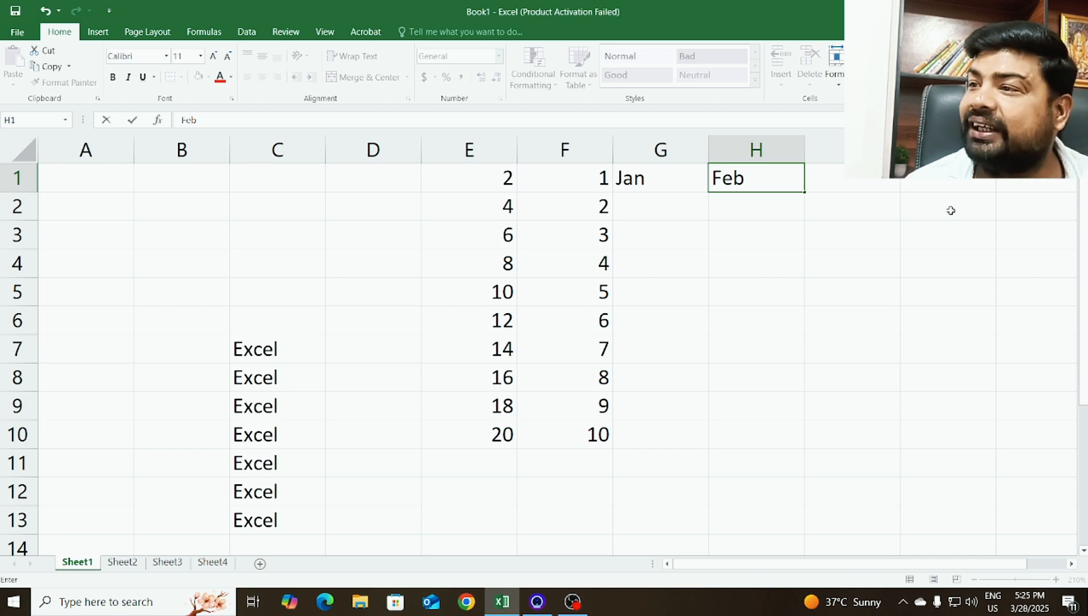
pyautogui.press('Tab')
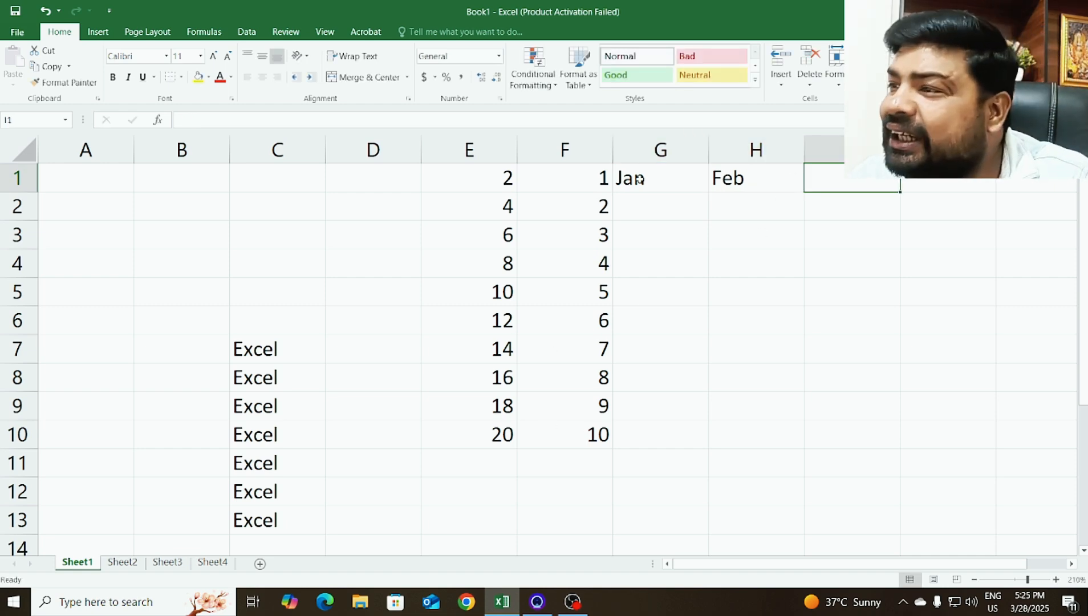
# Step: Extend the month series in G1:H1 across row 1 to "Dec" in cell R1 with AutoFill
pyautogui.click(640, 179)
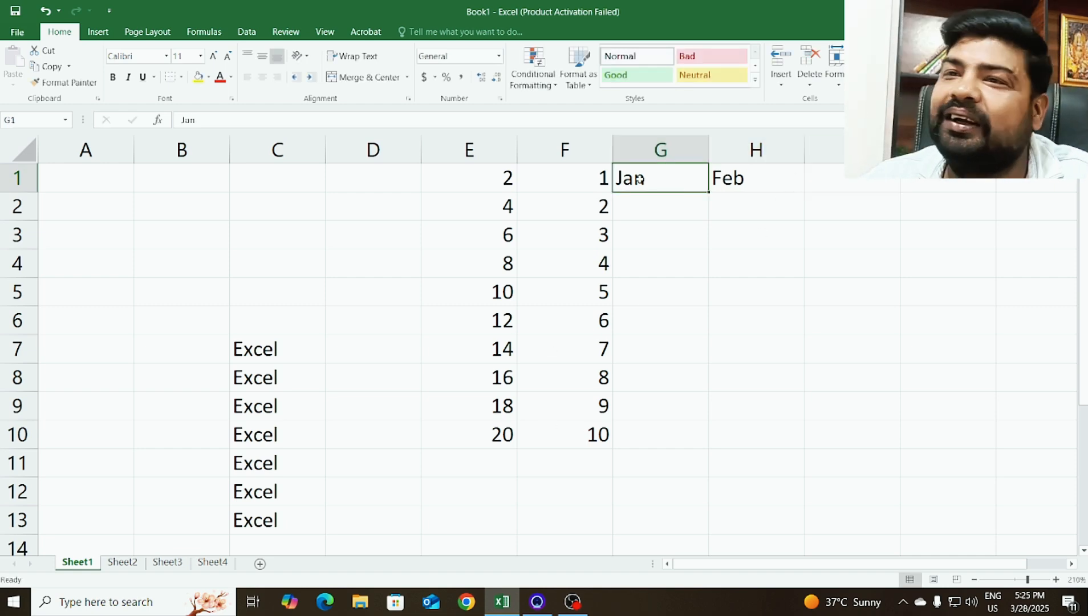
pyautogui.moveTo(639, 179); pyautogui.dragTo(741, 178)
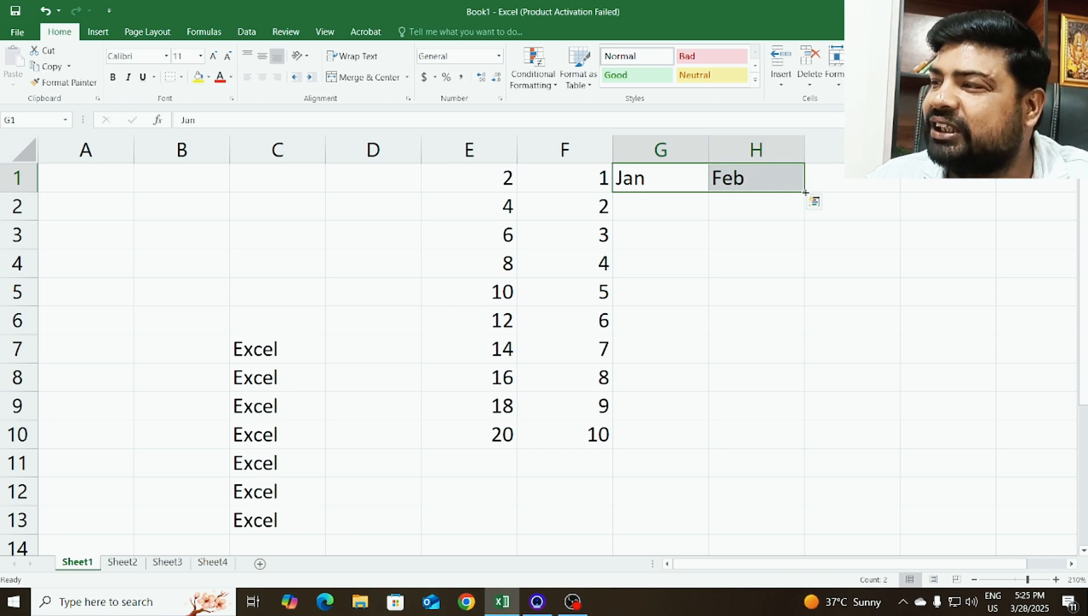
pyautogui.moveTo(805, 192); pyautogui.dragTo(971, 196)
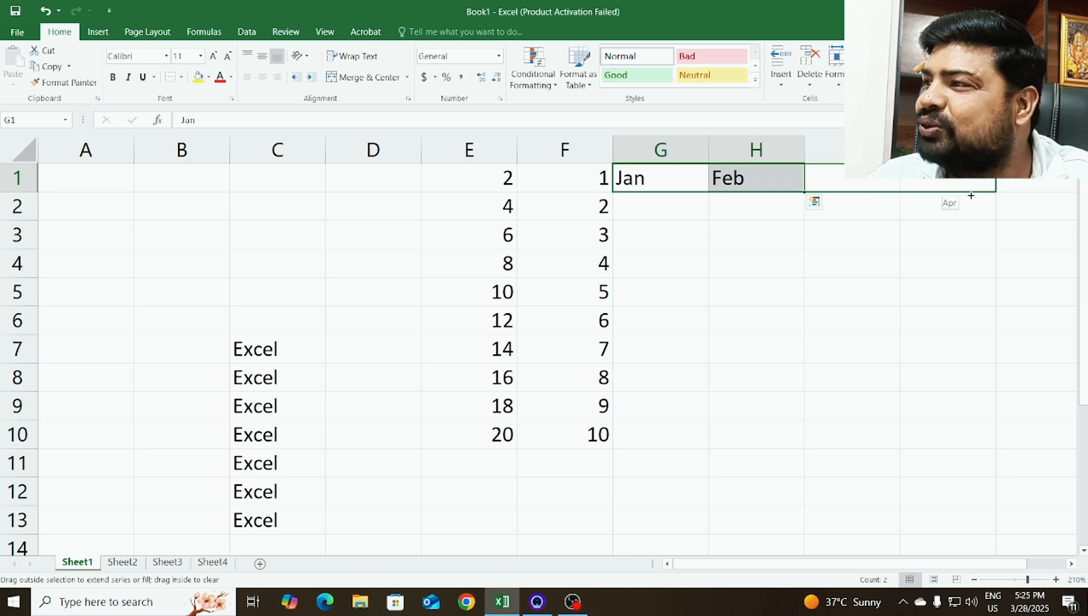
pyautogui.moveTo(1072, 189); pyautogui.dragTo(430, 195)
pyautogui.moveTo(410, 303); pyautogui.dragTo(411, 303)
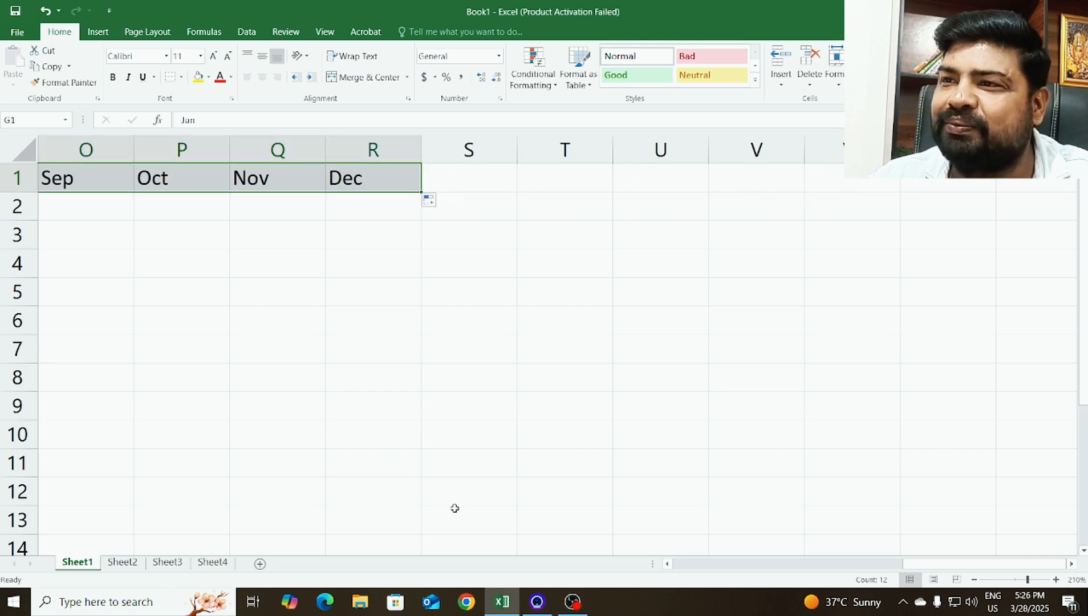
# Step: Reduce the worksheet zoom to 180% and return to the first columns of the sheet
pyautogui.moveTo(957, 568); pyautogui.dragTo(833, 567)
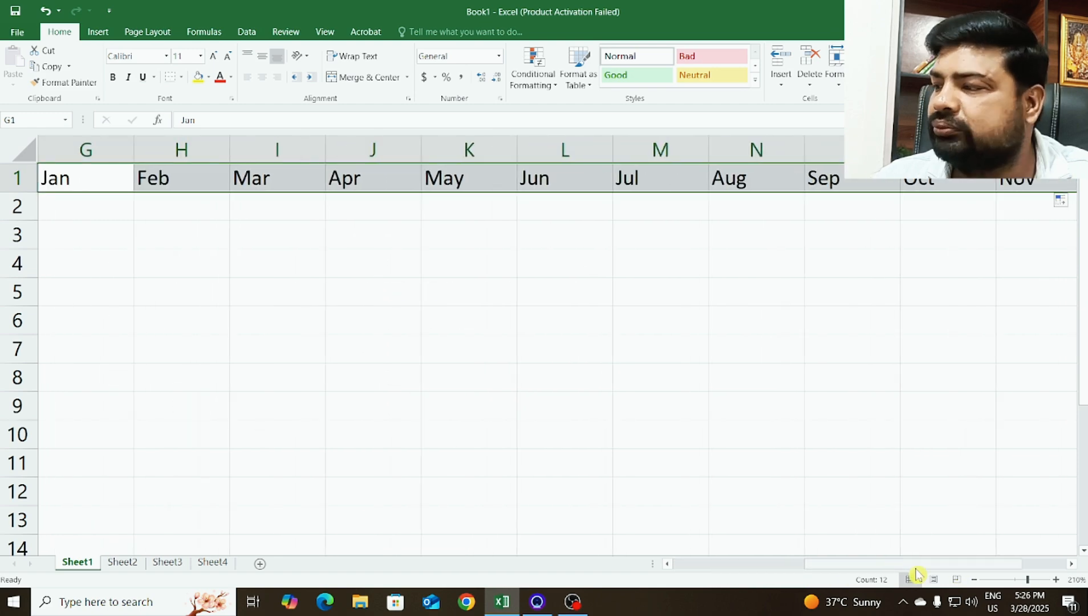
pyautogui.click(972, 578)
pyautogui.click(972, 579)
pyautogui.click(972, 579)
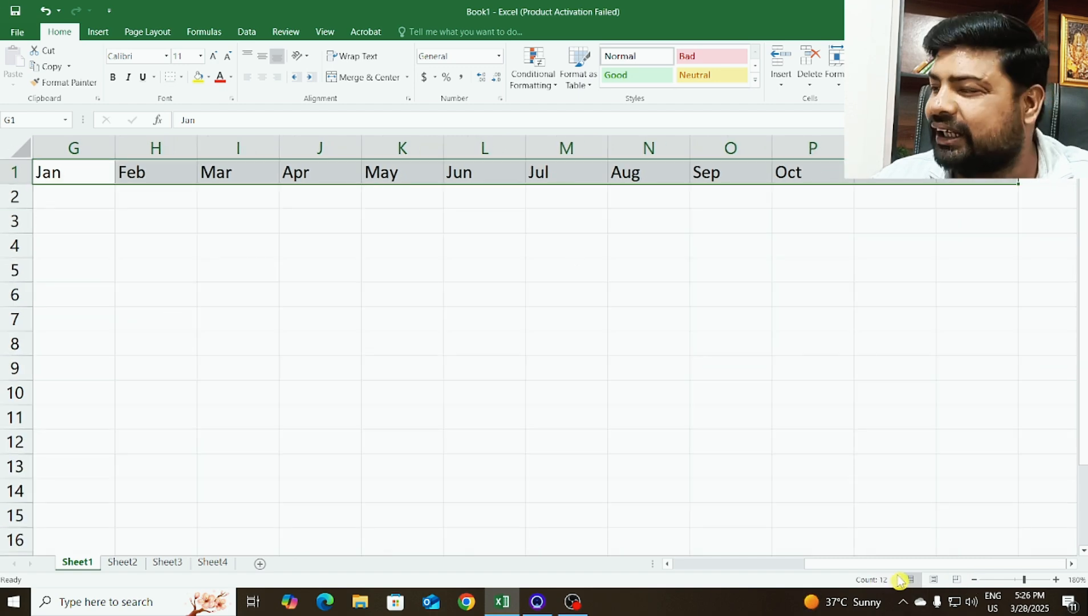
pyautogui.moveTo(832, 564); pyautogui.dragTo(673, 565)
pyautogui.click(722, 322)
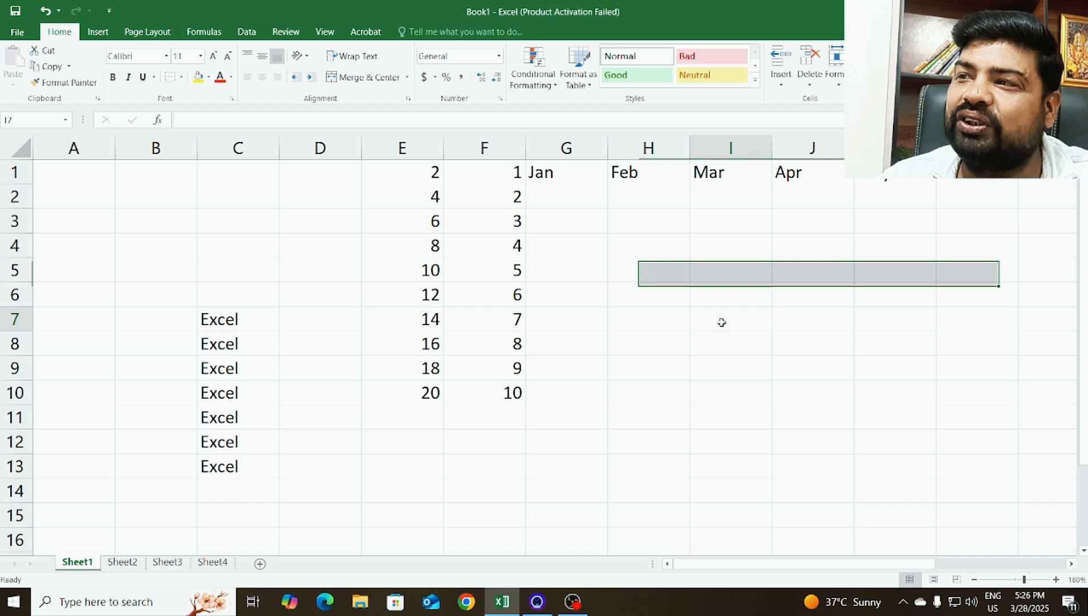
# Step: Enter the text "I love excel this tutorial is for my all students" in cell A1
pyautogui.click(306, 181)
pyautogui.click(382, 178)
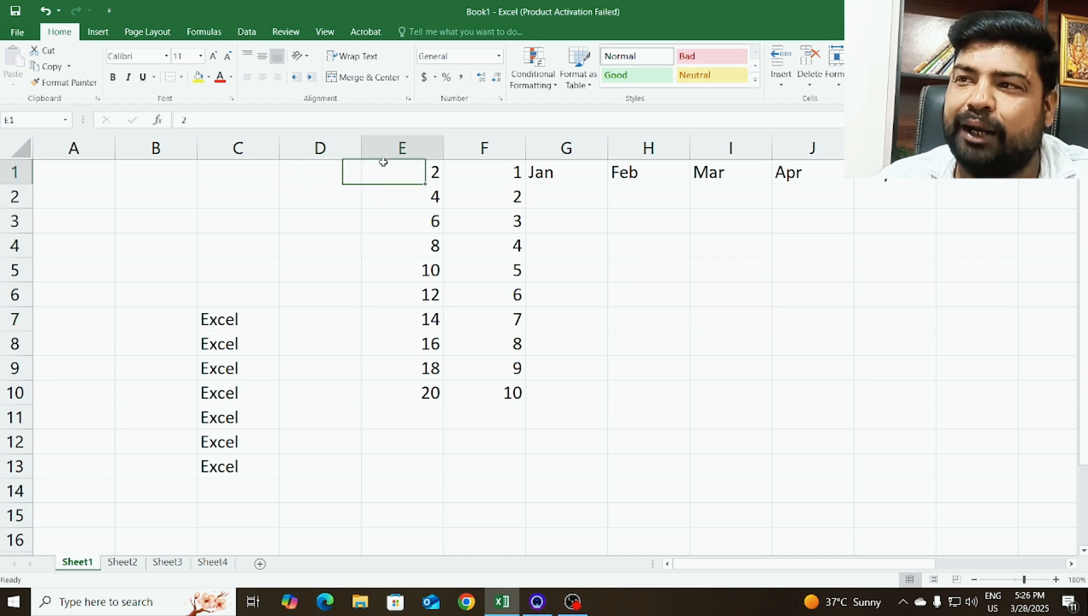
pyautogui.click(235, 172)
pyautogui.click(84, 176)
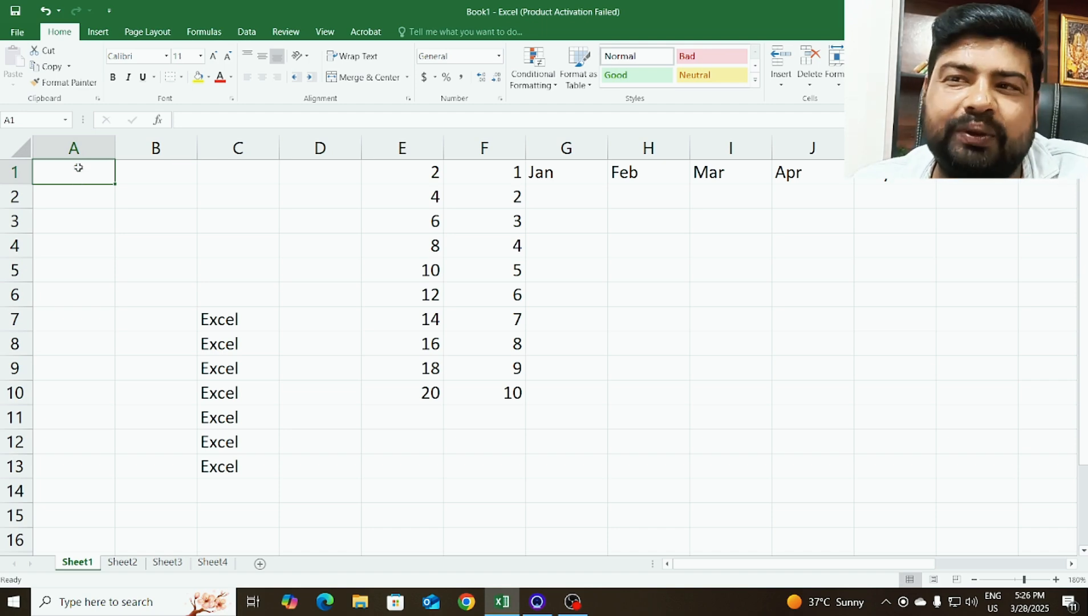
pyautogui.write('I')
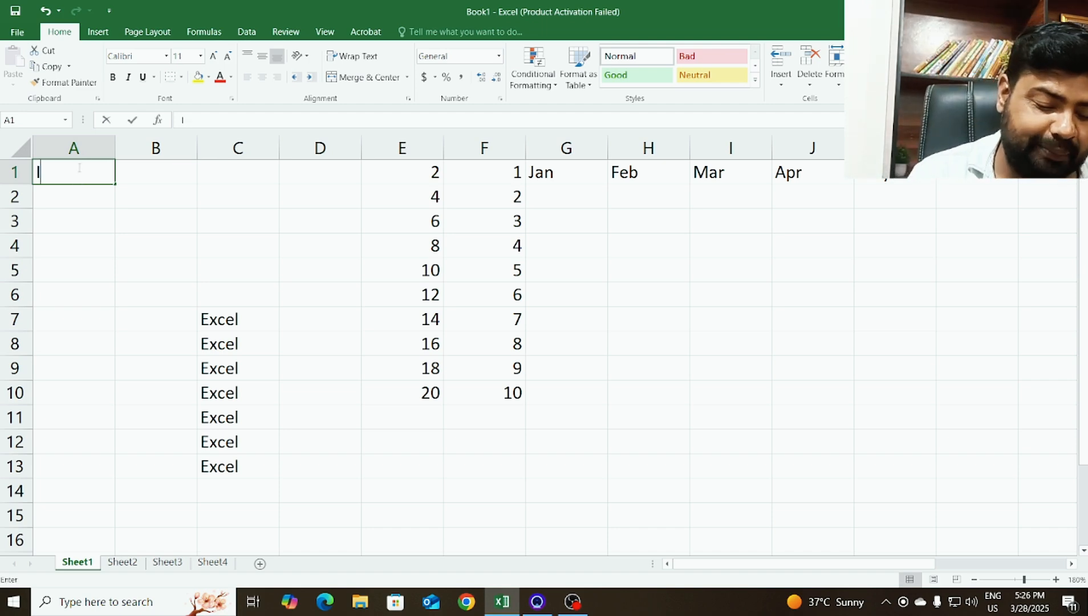
pyautogui.write(' love e')
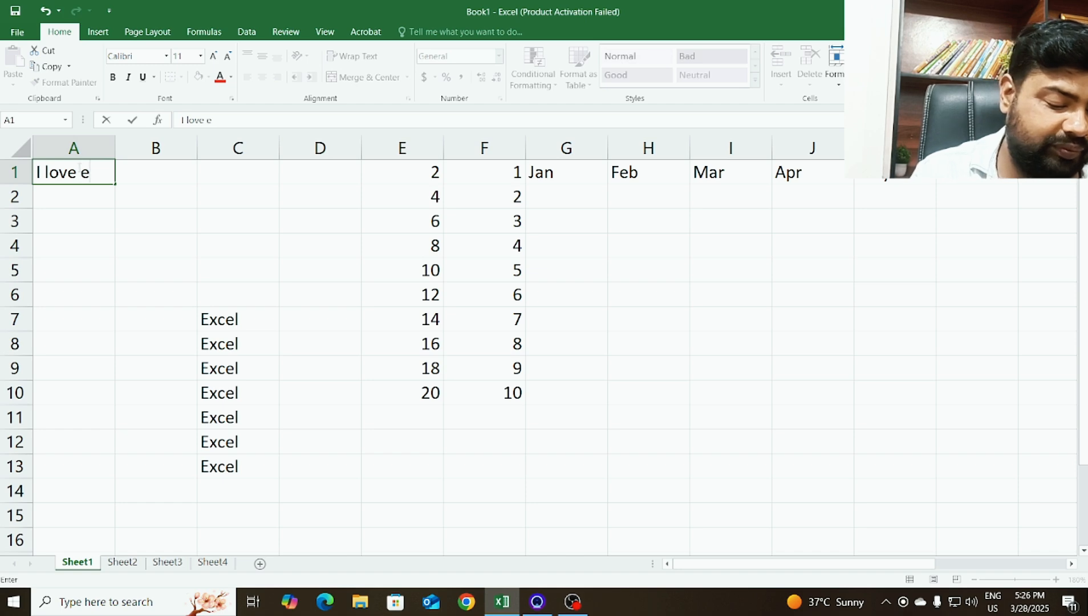
pyautogui.write('xcel')
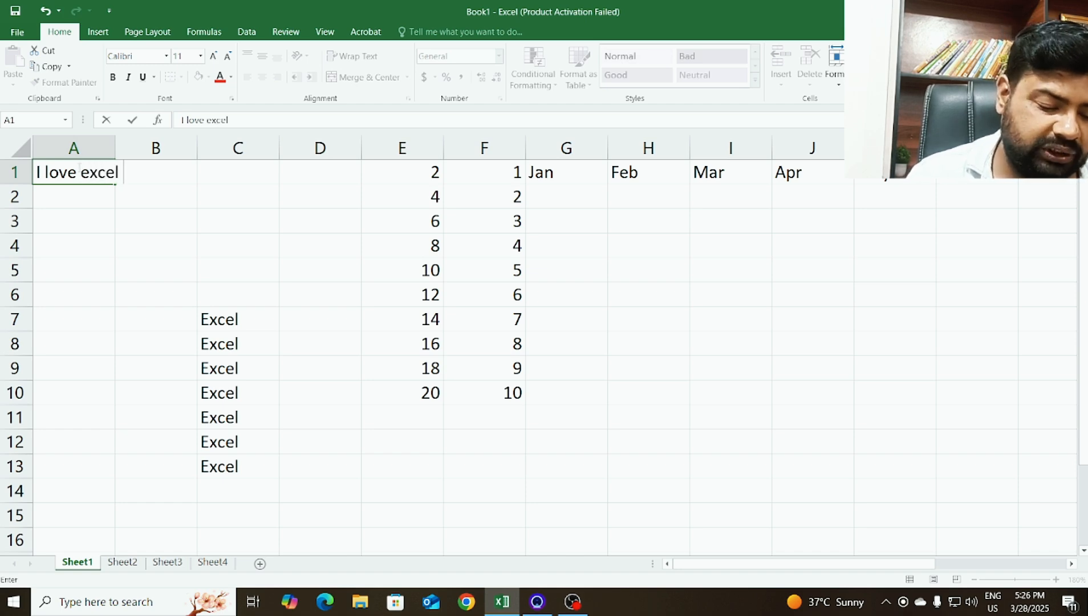
pyautogui.write(' this ')
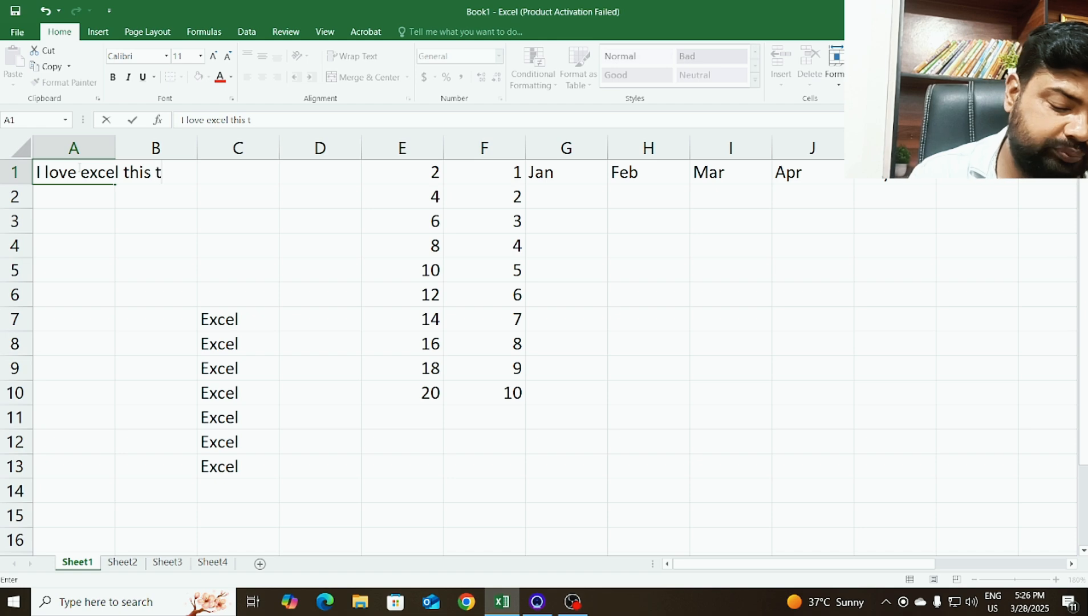
pyautogui.write('tutori')
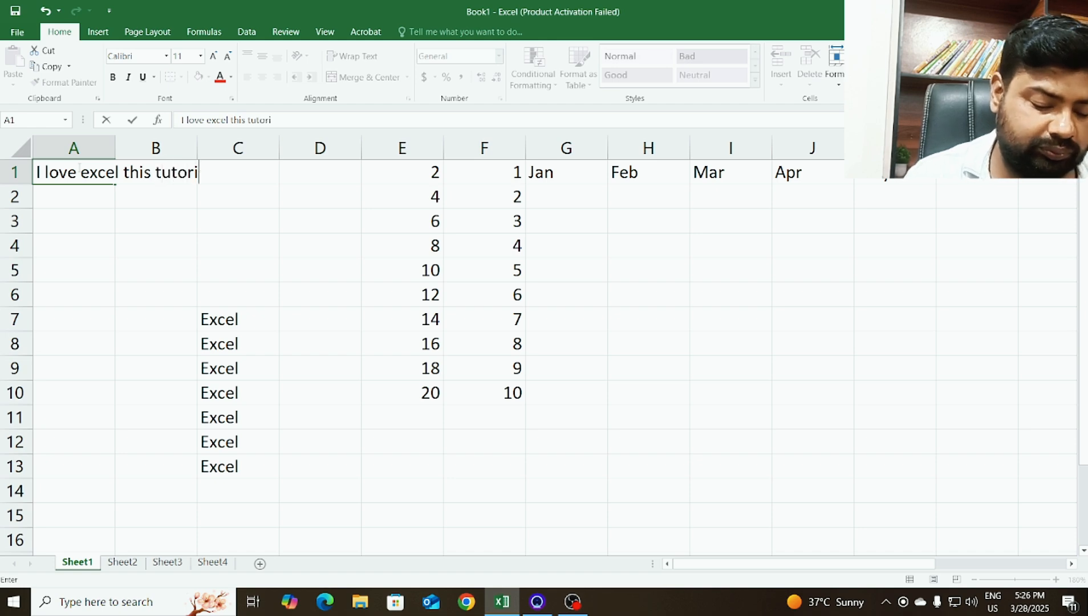
pyautogui.write('al is fo')
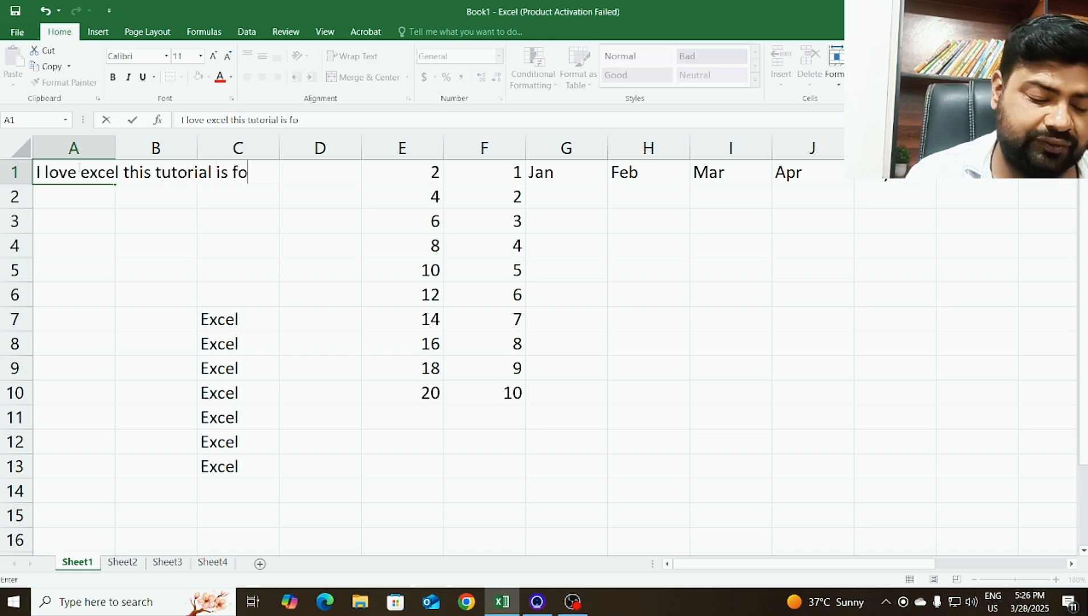
pyautogui.write('r')
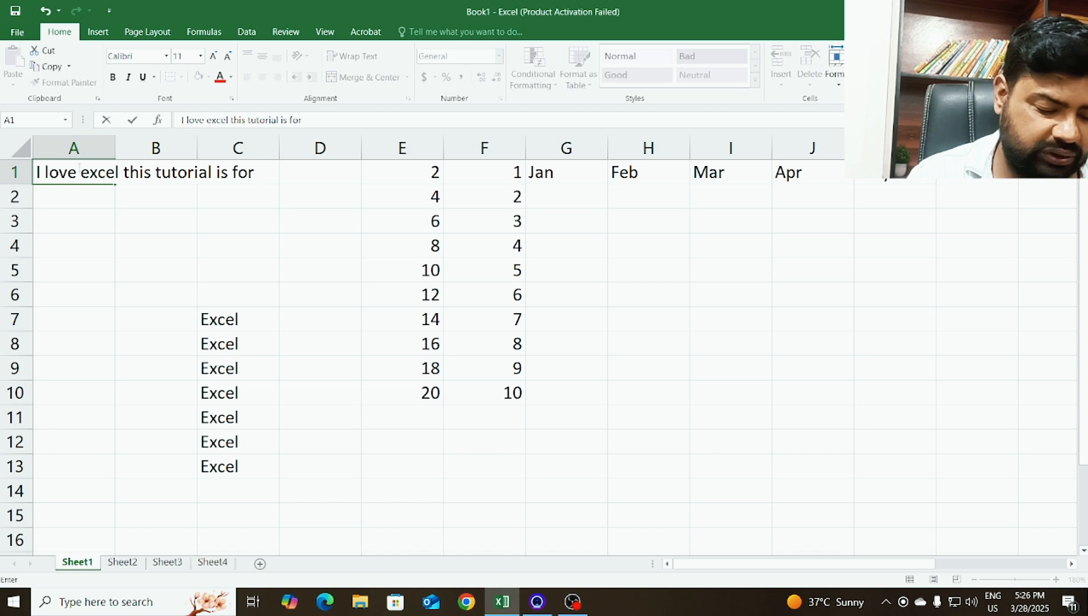
pyautogui.write(' my all ')
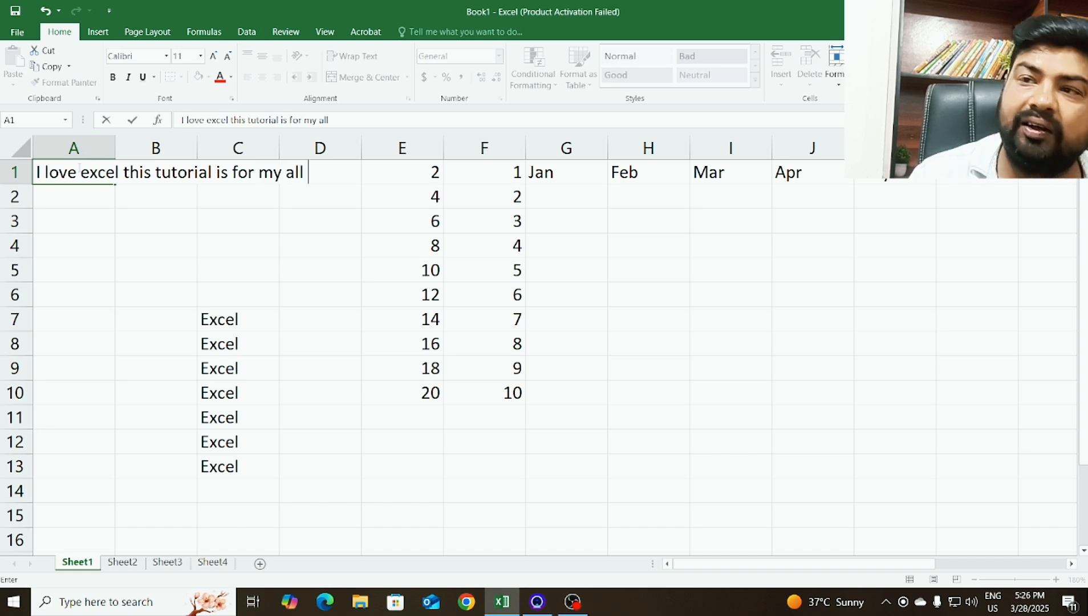
pyautogui.write('students')
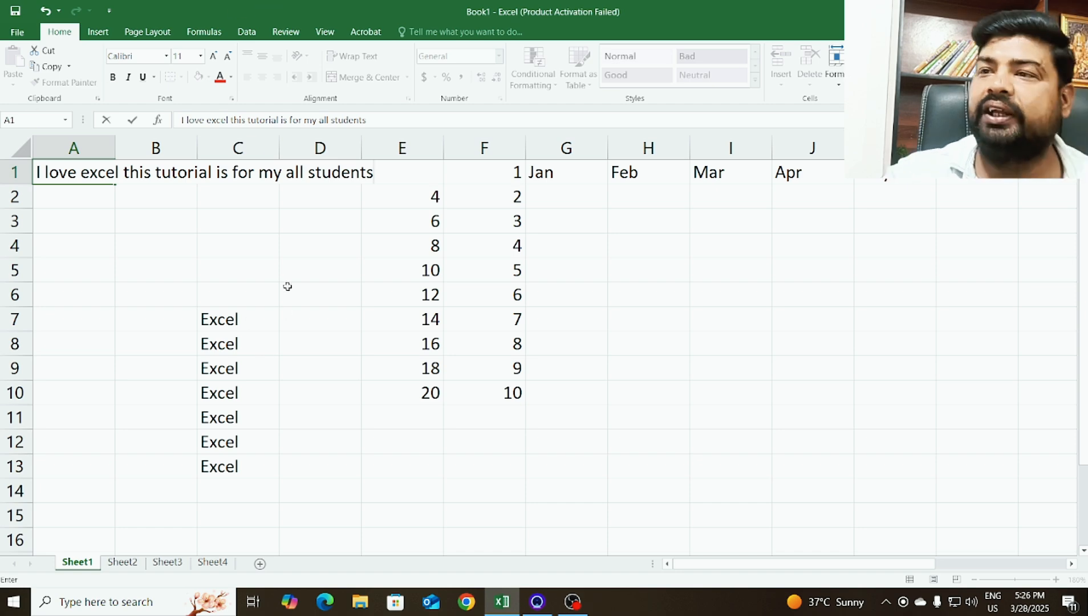
pyautogui.click(287, 286)
# Step: Examine how the long text in cell A1 displays across the neighbouring cells up to E1
pyautogui.click(83, 175)
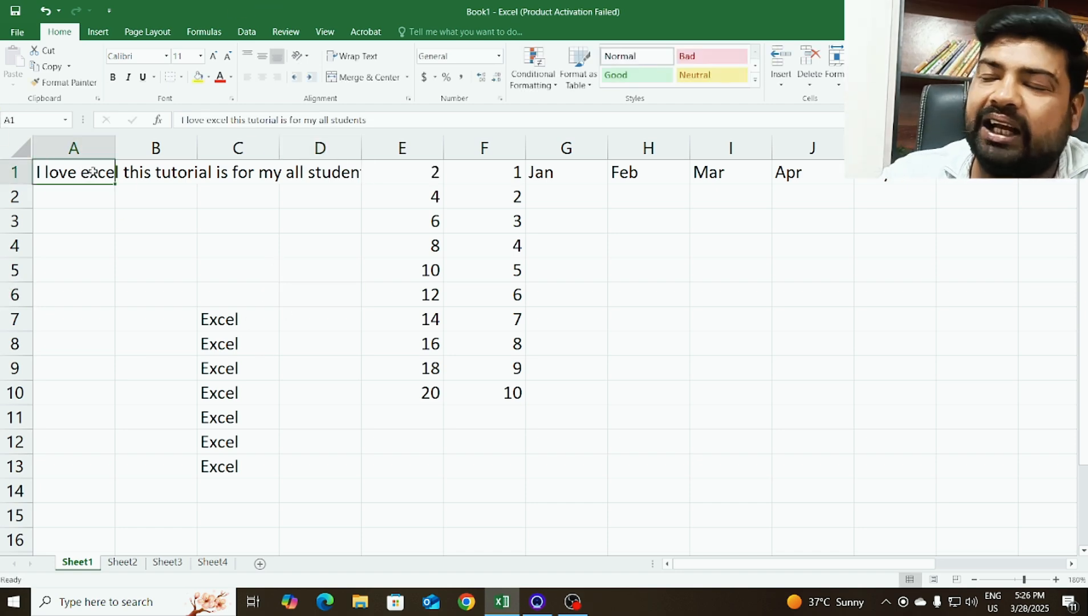
pyautogui.click(118, 203)
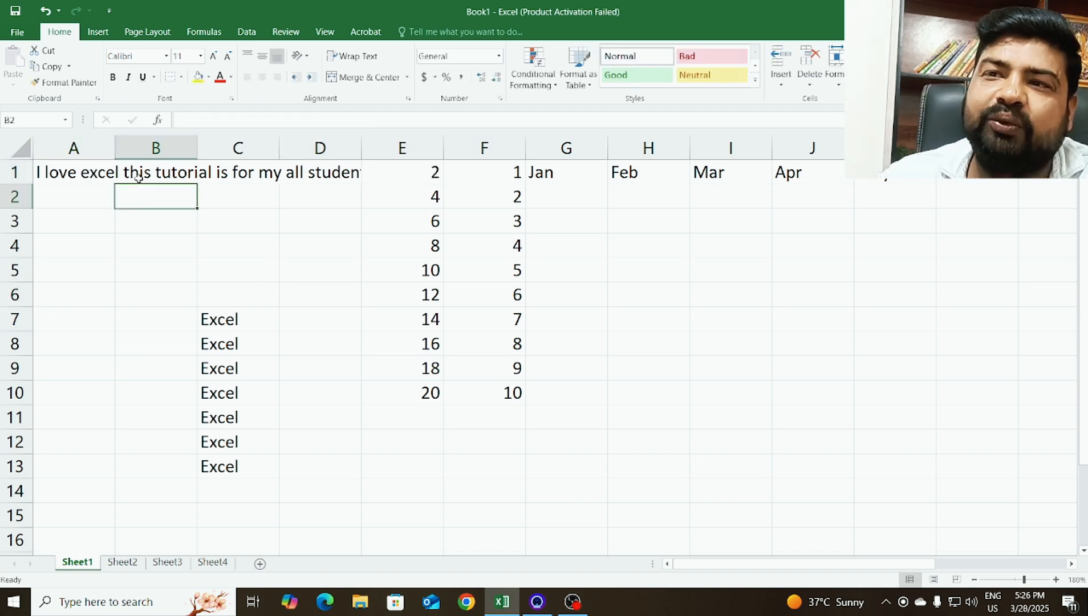
pyautogui.click(392, 165)
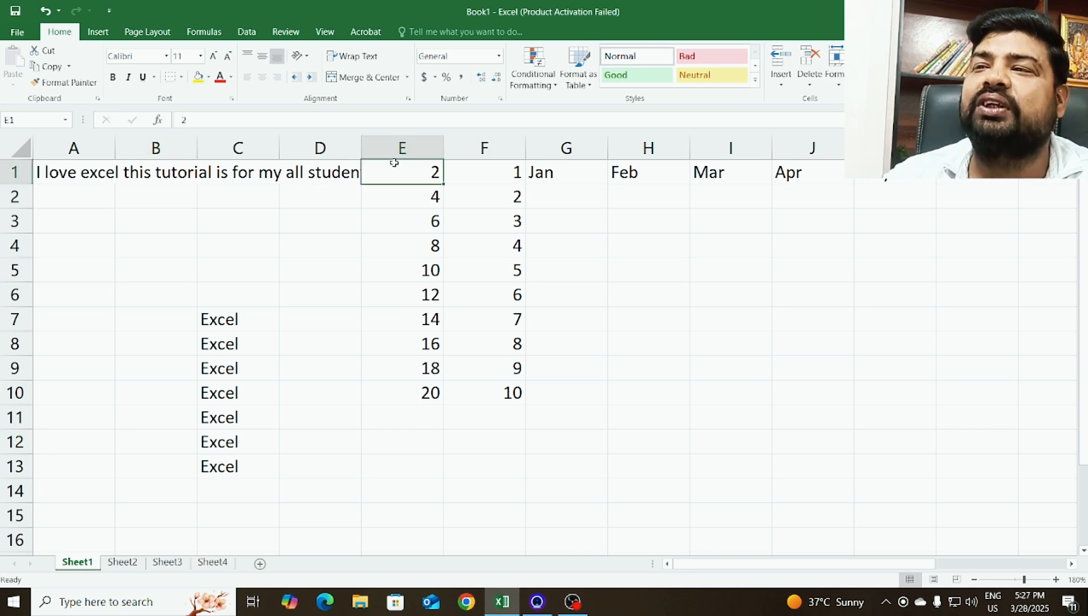
pyautogui.click(139, 266)
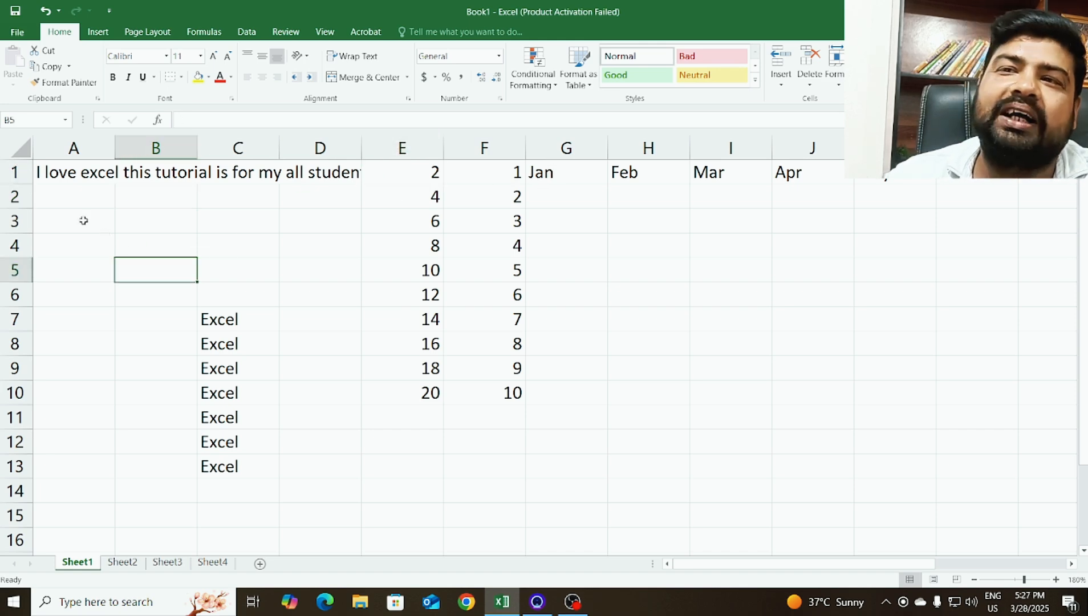
pyautogui.click(83, 221)
pyautogui.click(72, 195)
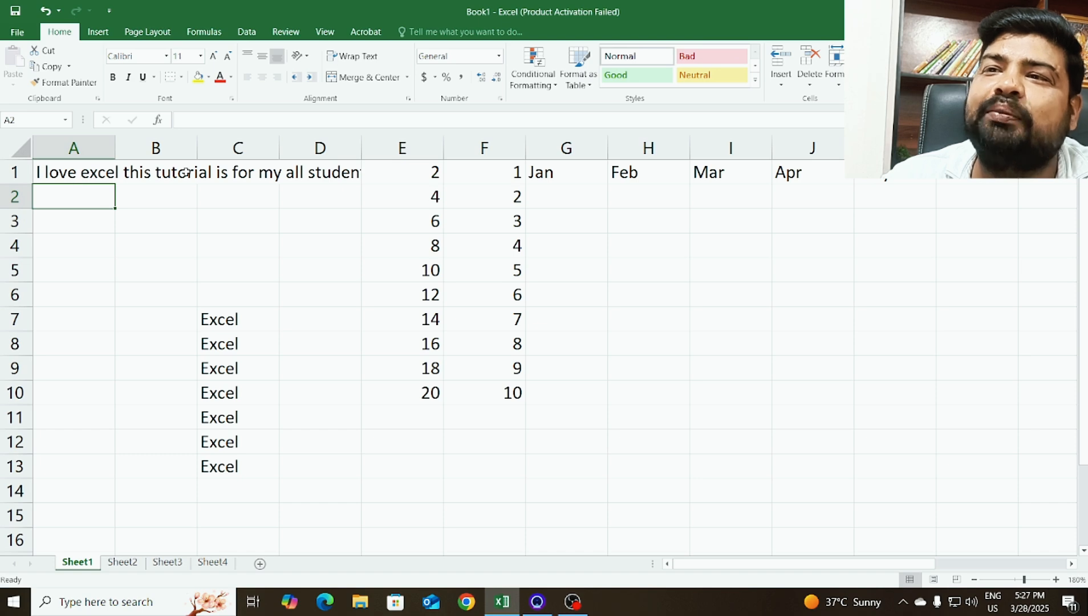
# Step: Shorten the text in cell A1 to "I love excel this tutorial"
pyautogui.click(91, 304)
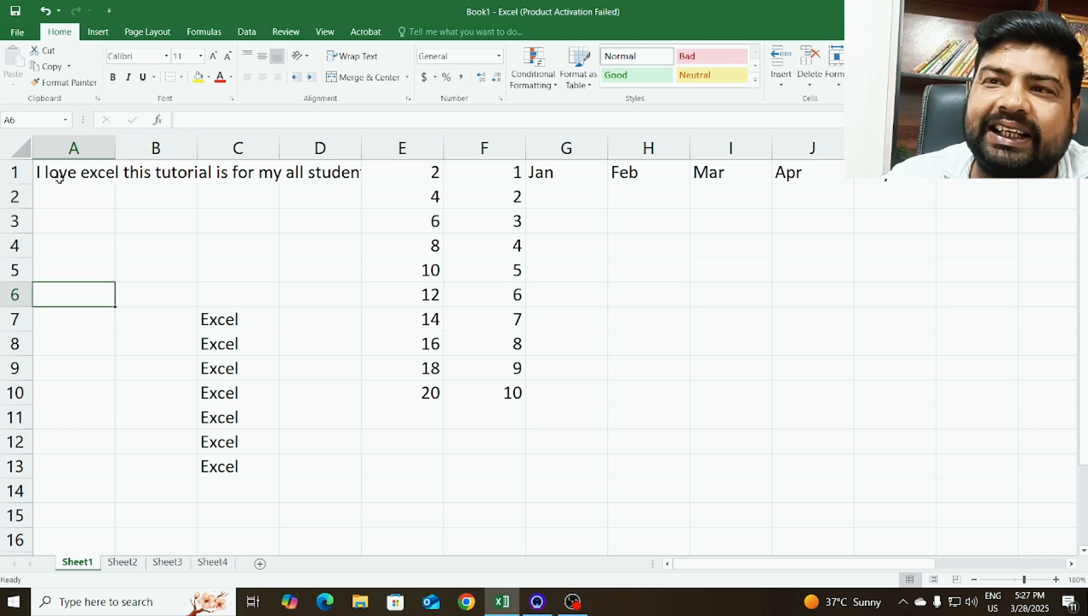
pyautogui.click(60, 172)
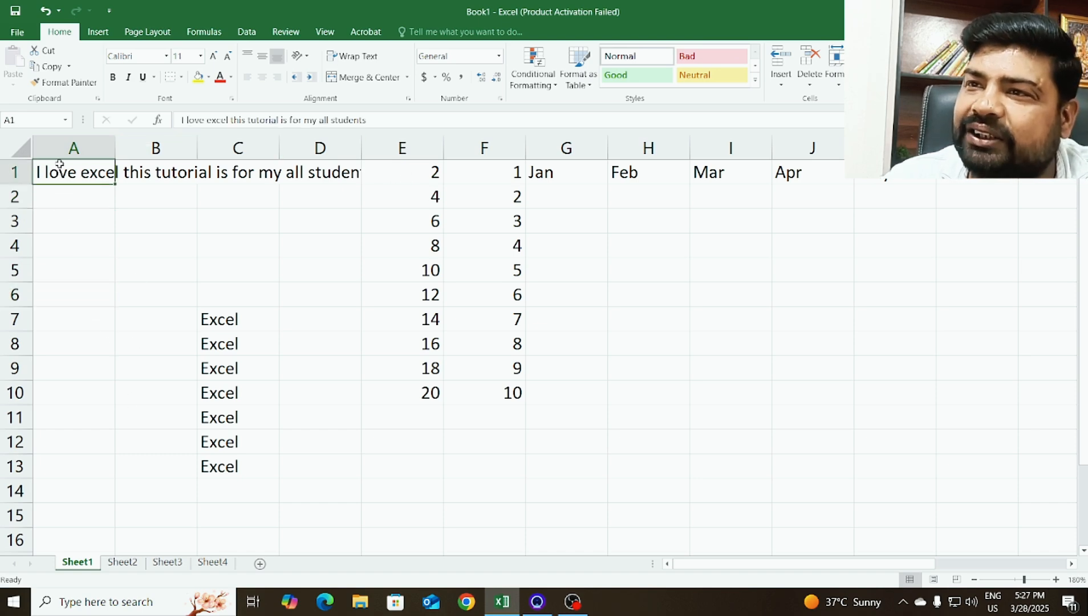
pyautogui.click(144, 172)
pyautogui.click(34, 177)
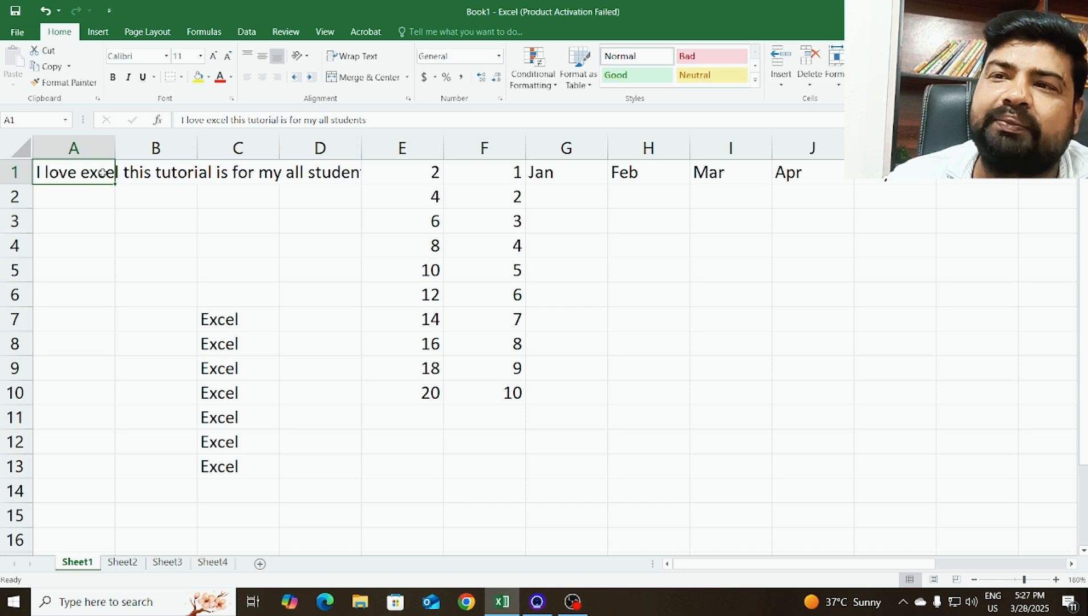
pyautogui.click(373, 120)
pyautogui.press('BackSpace')
pyautogui.press('BackSpace')
pyautogui.press('BackSpace')
pyautogui.press('BackSpace')
pyautogui.press('BackSpace')
pyautogui.press('BackSpace')
pyautogui.press('BackSpace')
pyautogui.press('BackSpace')
pyautogui.press('BackSpace')
pyautogui.press('BackSpace')
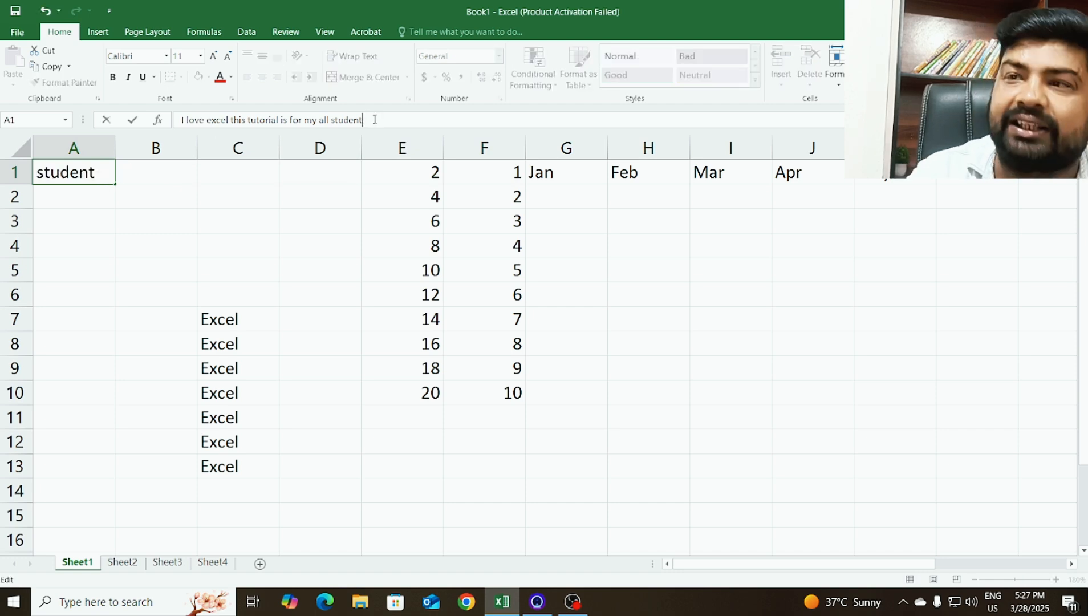
pyautogui.press('BackSpace')
pyautogui.press('BackSpace')
pyautogui.press('BackSpace')
pyautogui.press('BackSpace')
pyautogui.press('BackSpace')
pyautogui.press('BackSpace')
pyautogui.press('BackSpace')
pyautogui.press('BackSpace')
pyautogui.press('BackSpace')
pyautogui.press('BackSpace')
pyautogui.press('BackSpace')
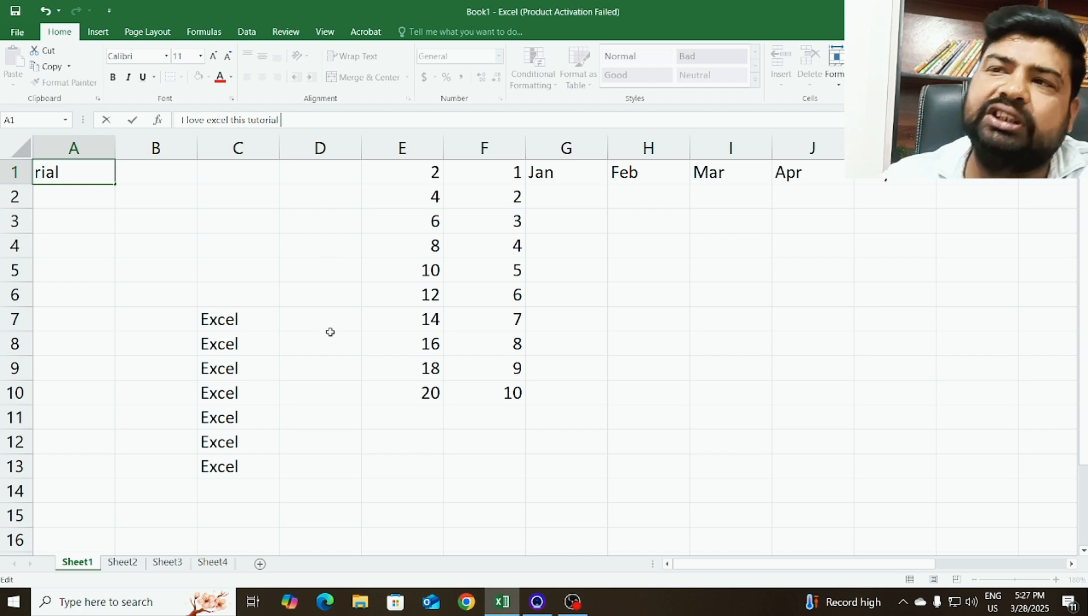
pyautogui.click(94, 246)
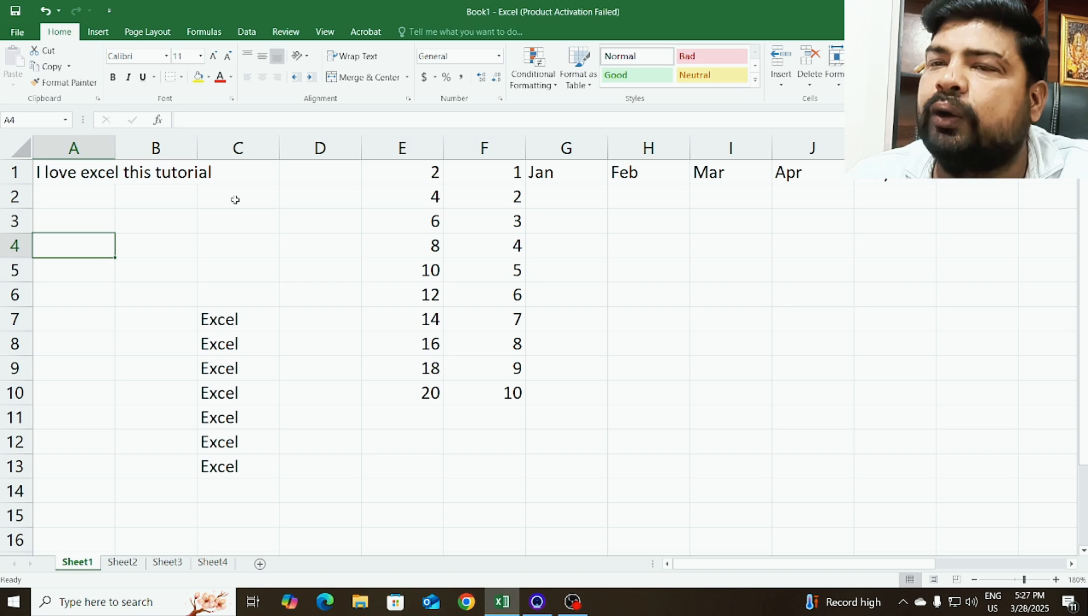
# Step: Examine cells B1, C1 and D1 to check whether the overflowing text is stored in any of them
pyautogui.click(143, 168)
pyautogui.click(246, 171)
pyautogui.click(175, 170)
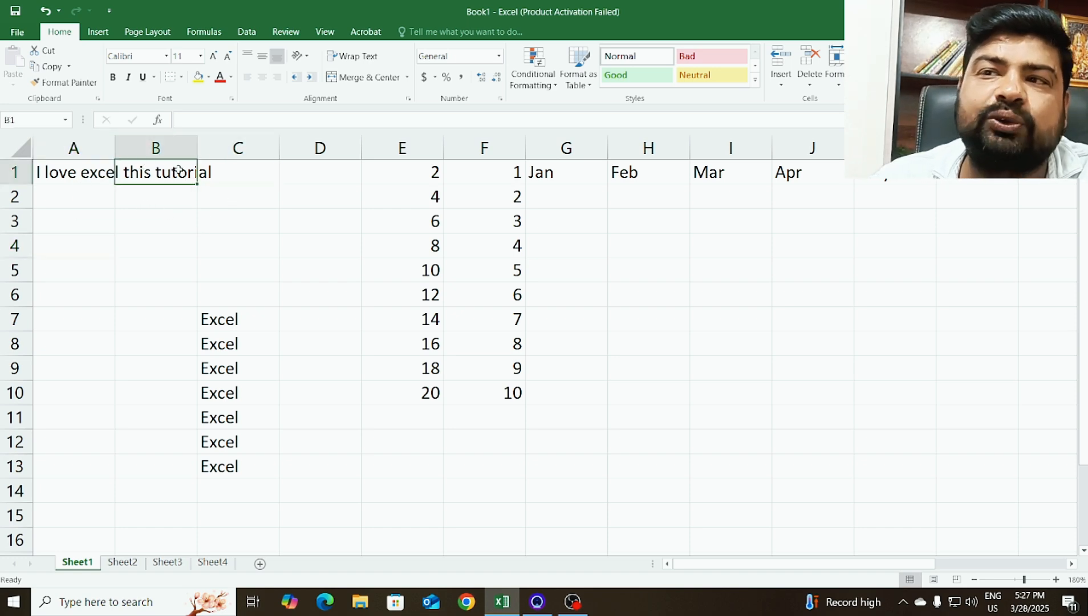
pyautogui.click(210, 175)
pyautogui.click(187, 172)
pyautogui.click(238, 173)
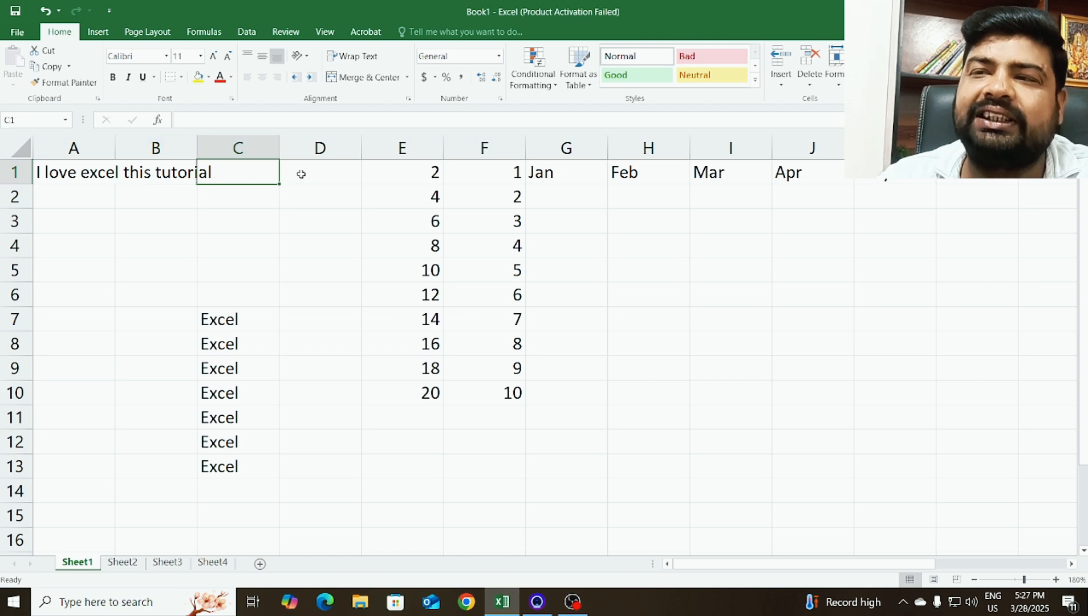
pyautogui.click(308, 173)
pyautogui.click(234, 169)
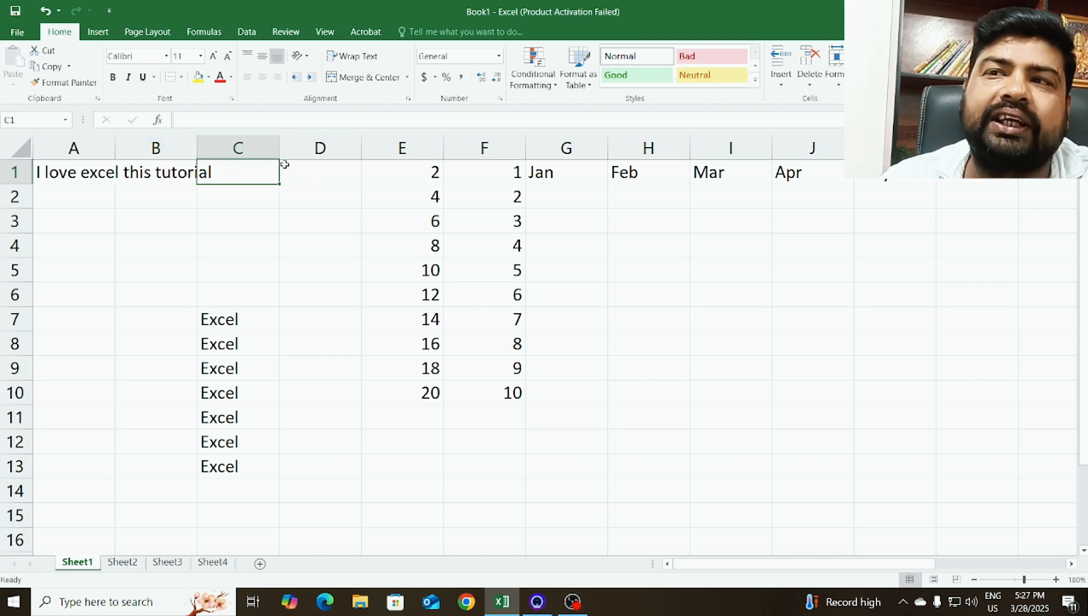
pyautogui.click(329, 182)
# Step: AutoFit the width of column A to the text in cell A1
pyautogui.click(61, 173)
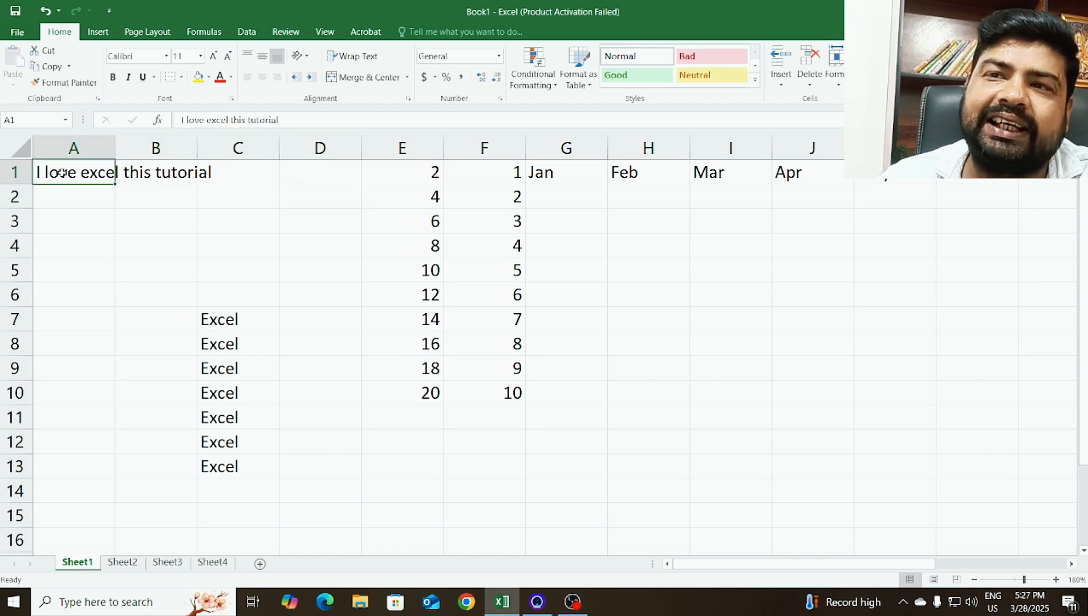
pyautogui.doubleClick(115, 147)
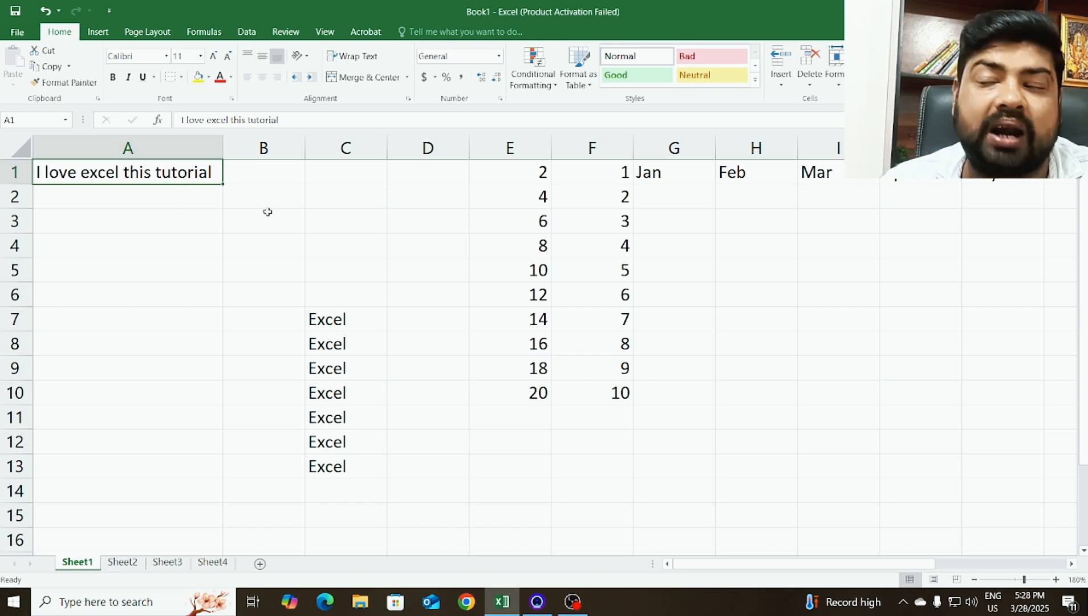
# Step: Enter the text "my all astudents come in and get" in cell A2
pyautogui.click(142, 191)
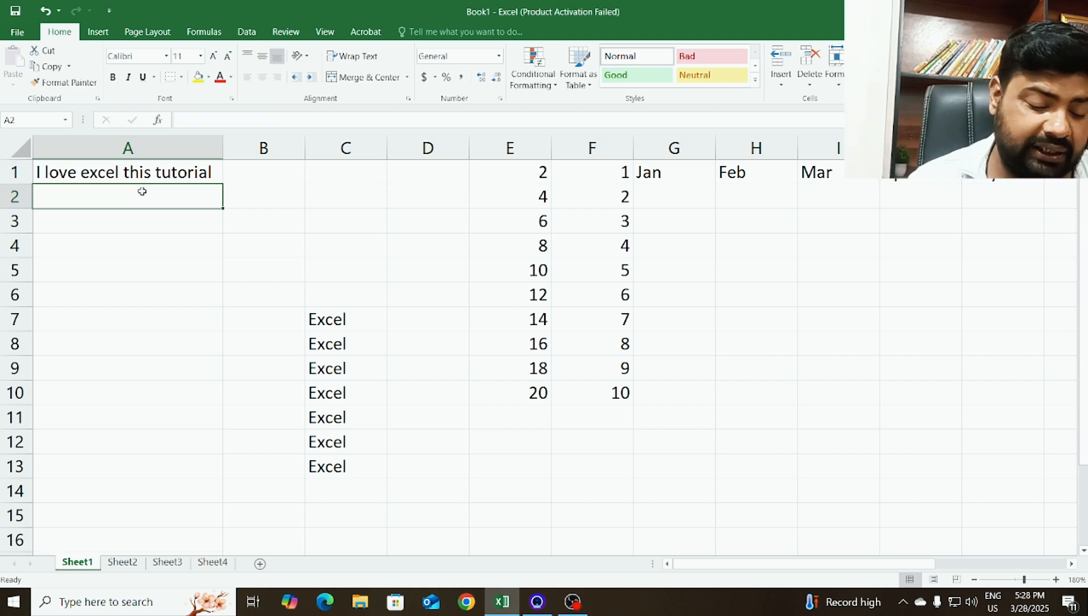
pyautogui.write('my all ')
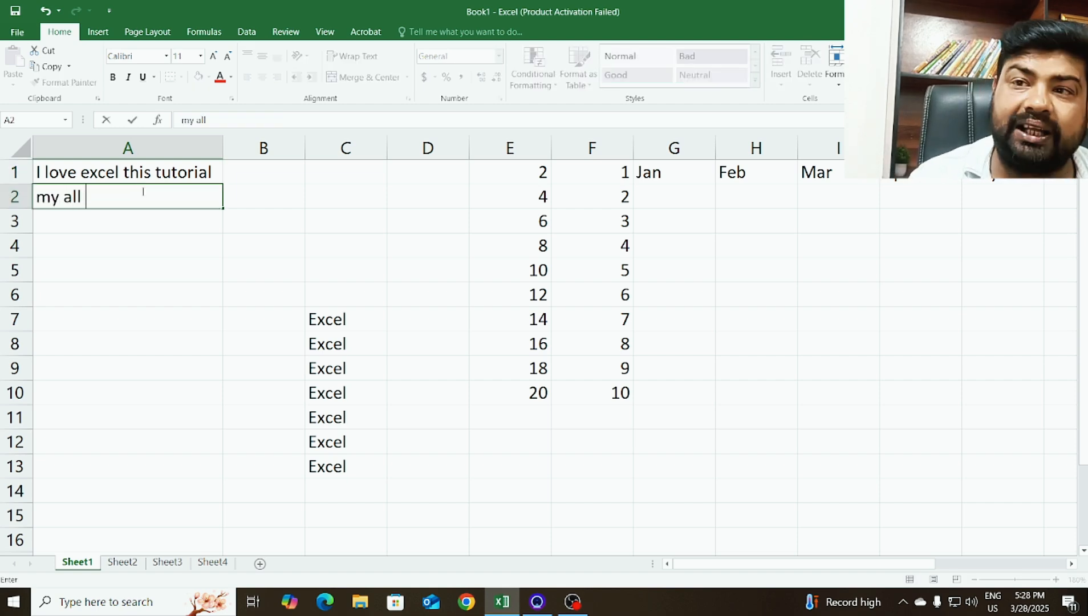
pyautogui.write('astu')
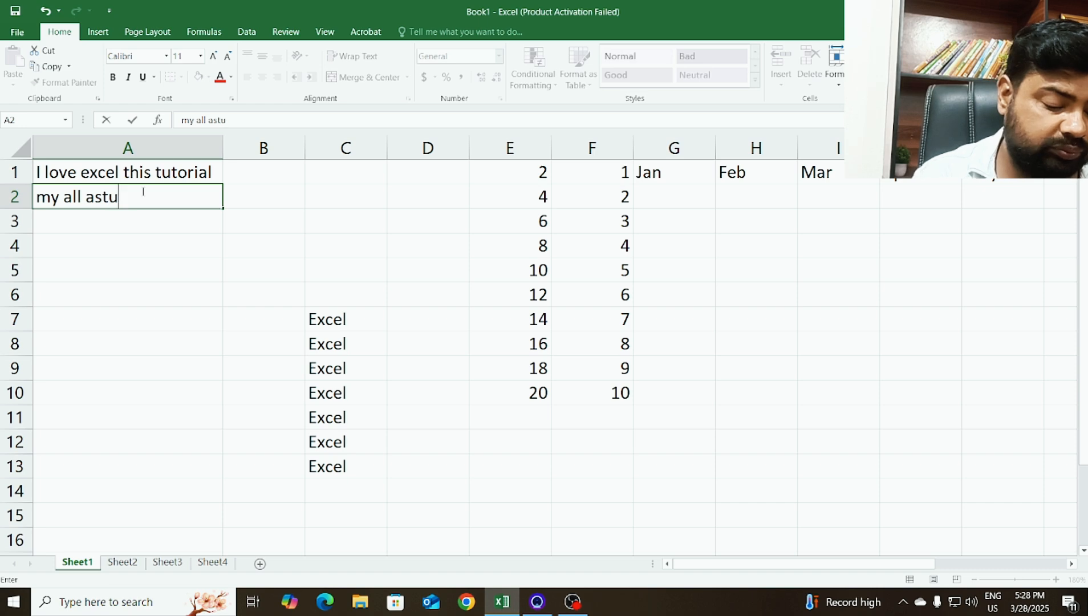
pyautogui.write('dents')
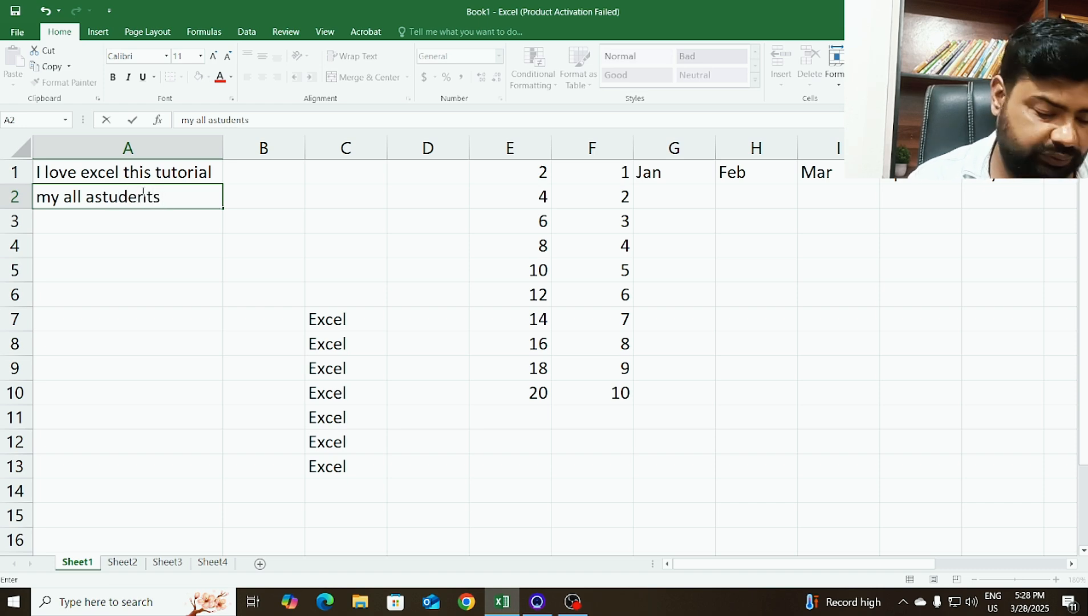
pyautogui.write(' come ')
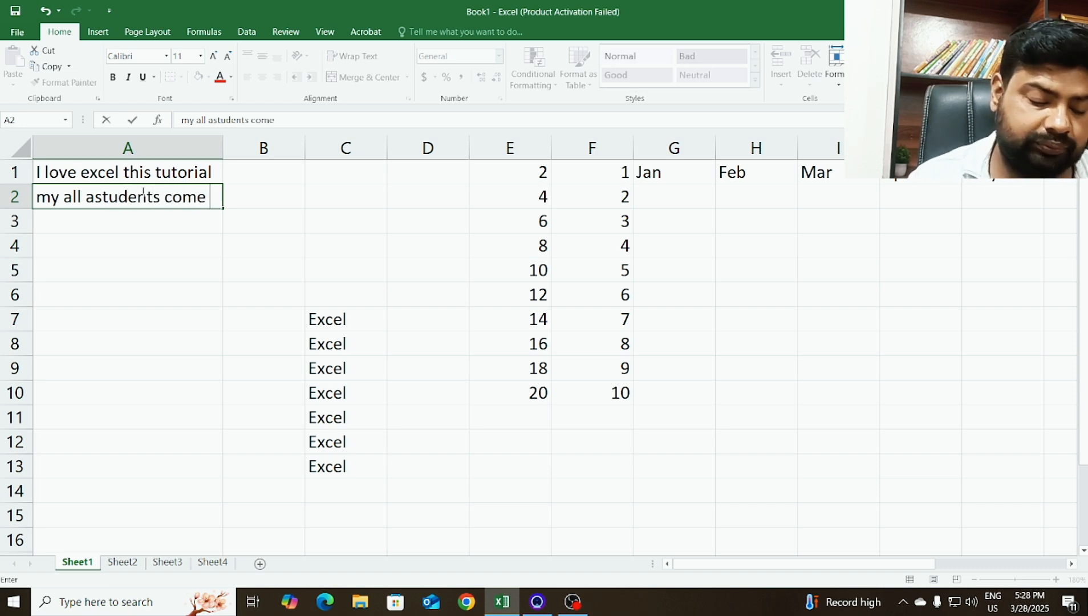
pyautogui.write('in ang')
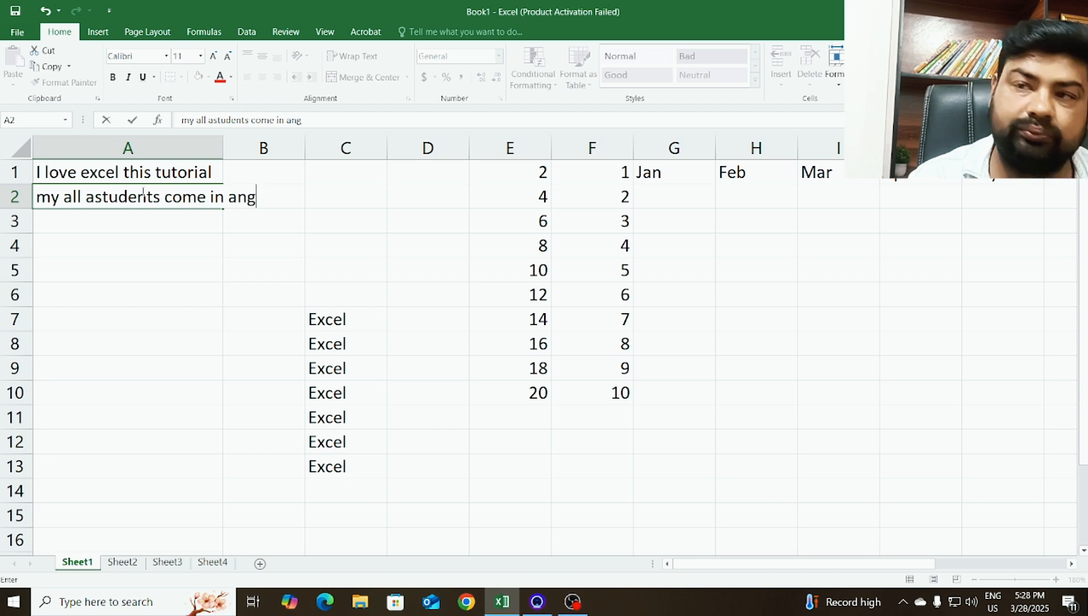
pyautogui.press('BackSpace')
pyautogui.write('d get')
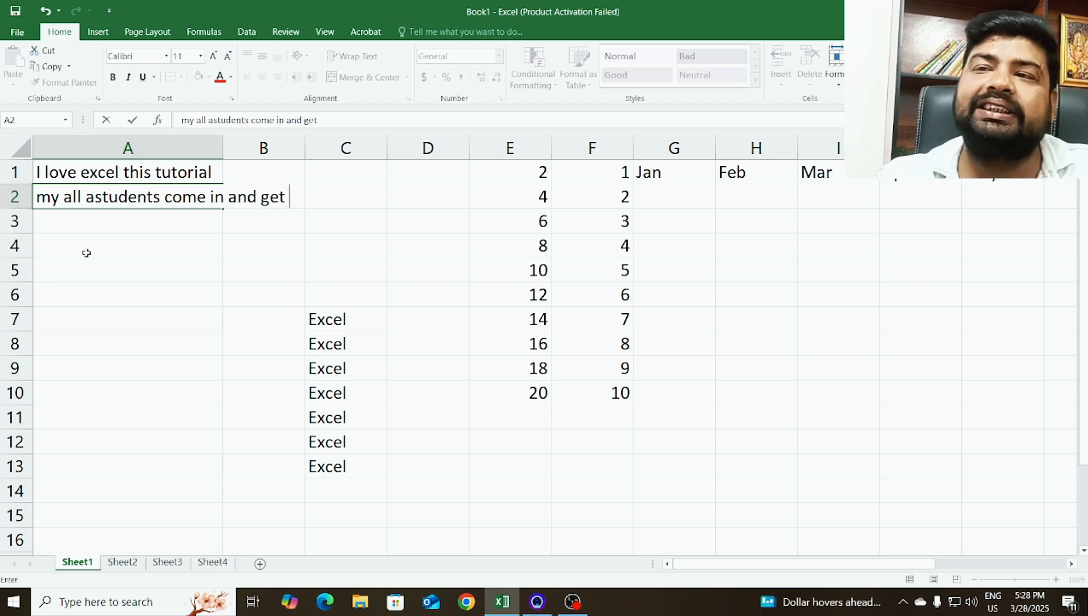
pyautogui.click(122, 222)
# Step: Narrow column A manually and AutoFit its width to the longer text in cell A2
pyautogui.click(127, 202)
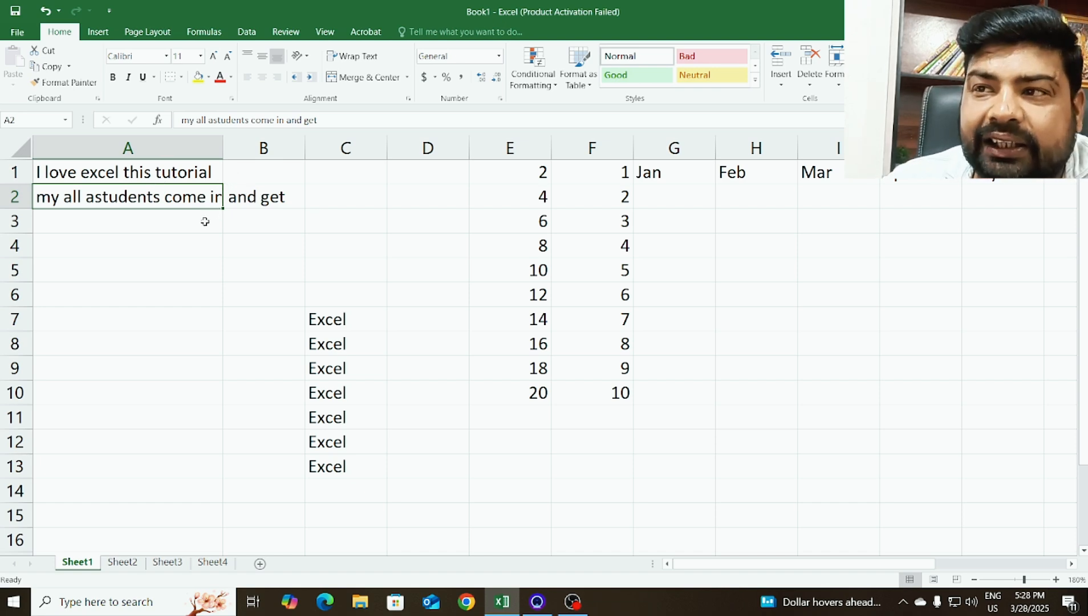
pyautogui.moveTo(223, 149); pyautogui.dragTo(184, 165)
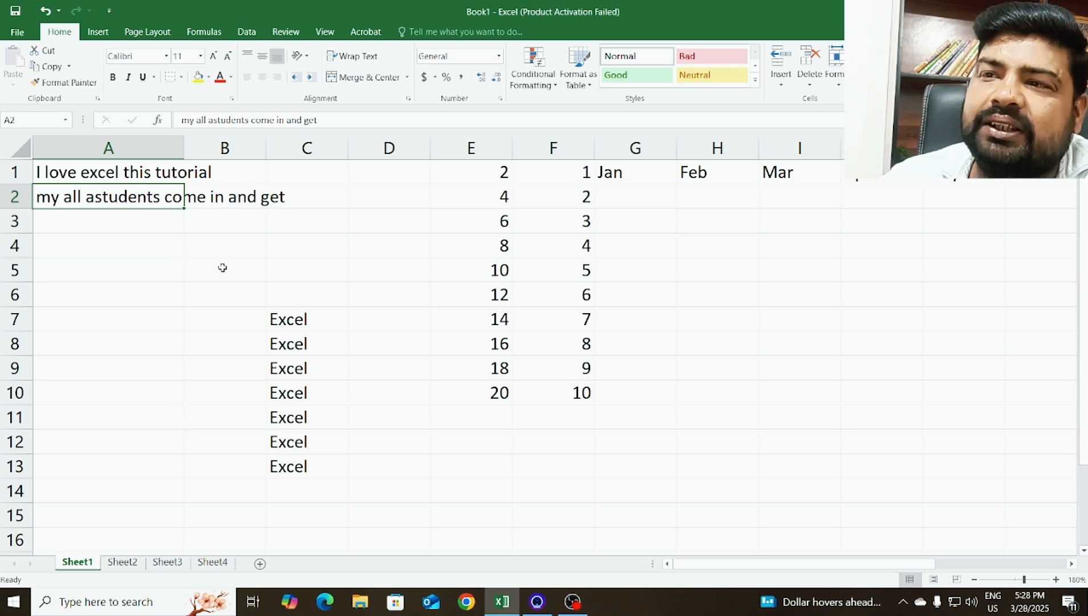
pyautogui.doubleClick(183, 147)
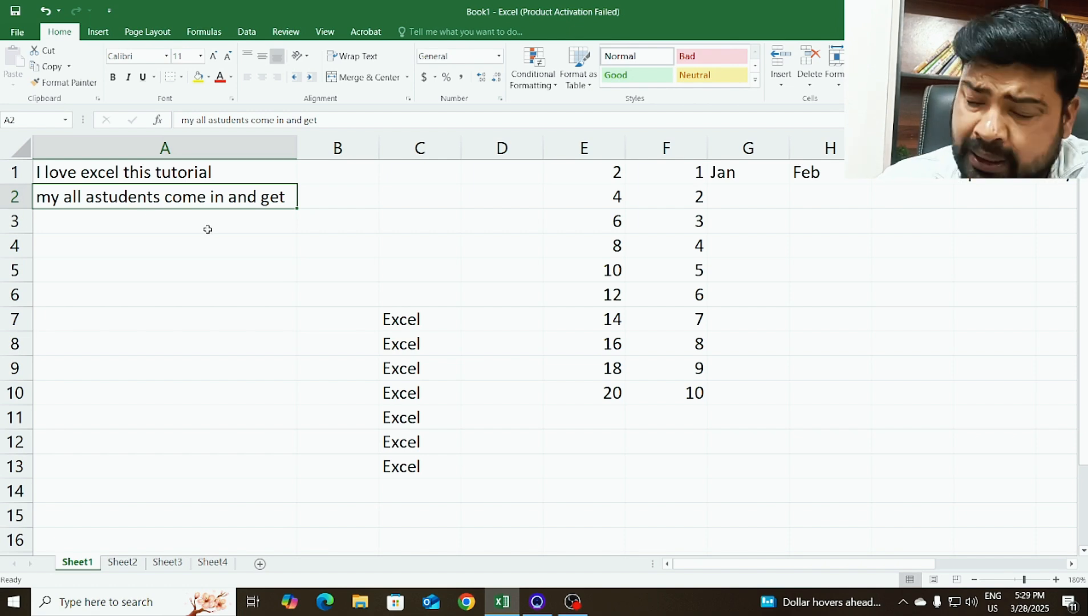
pyautogui.click(17, 35)
pyautogui.click(23, 35)
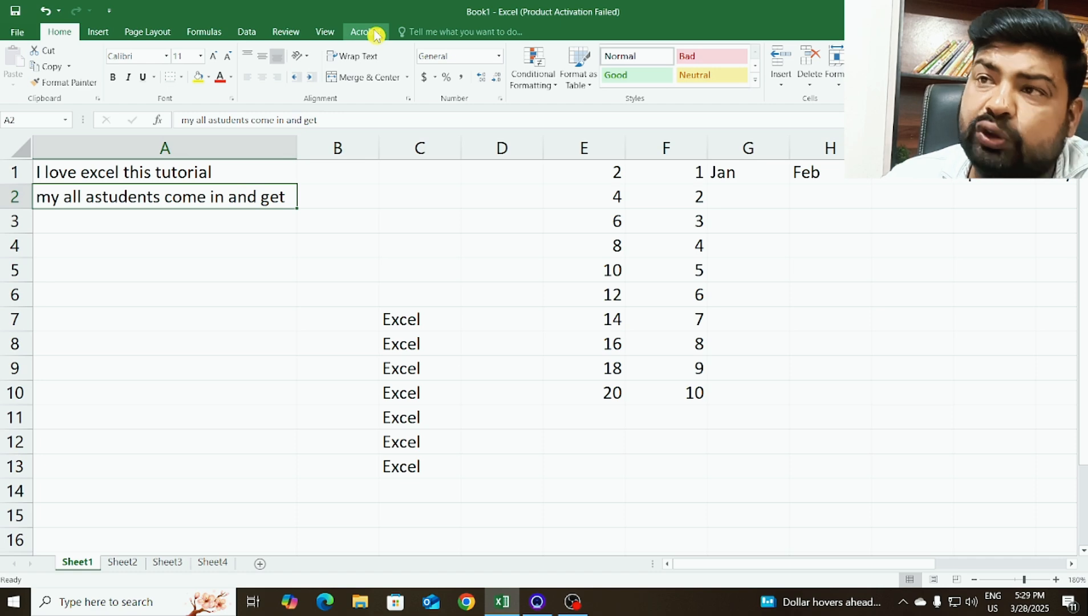
# Step: Add the Cut command from the popular commands to the Quick Access Toolbar
pyautogui.rightClick(149, 35)
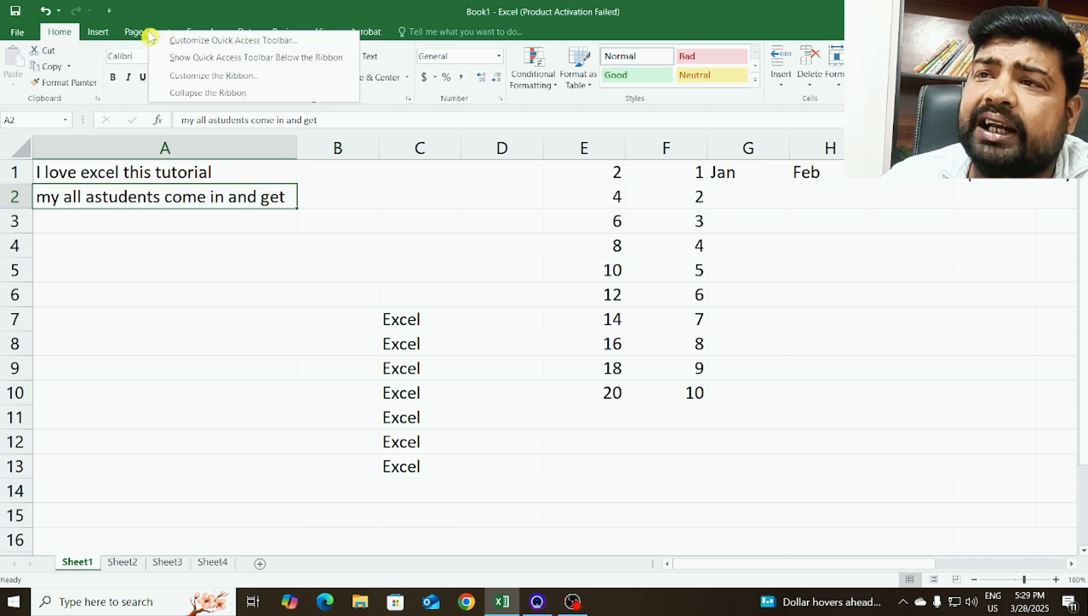
pyautogui.click(185, 42)
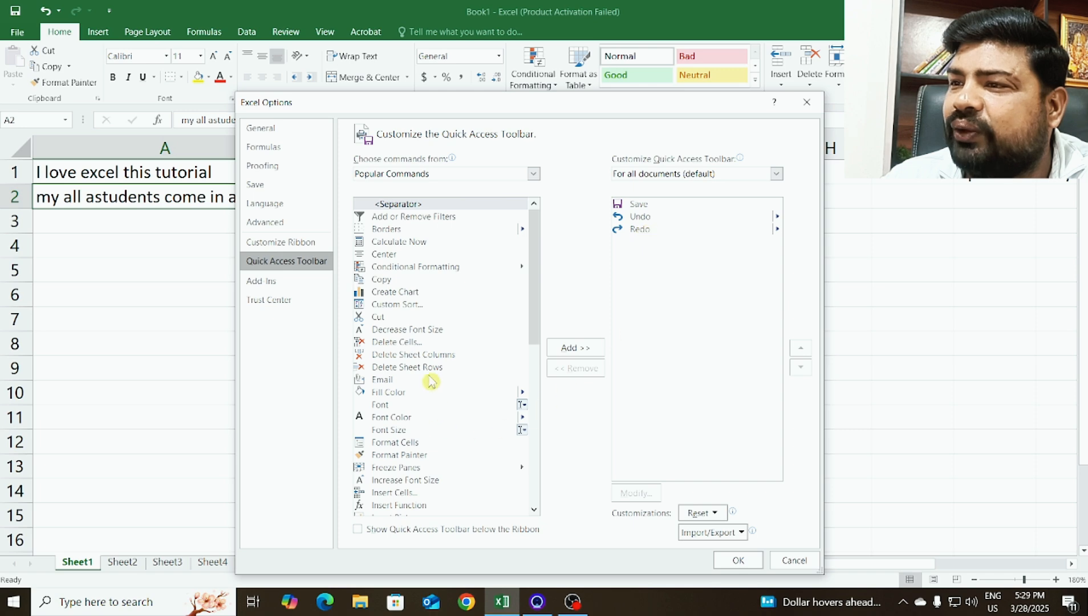
pyautogui.click(375, 317)
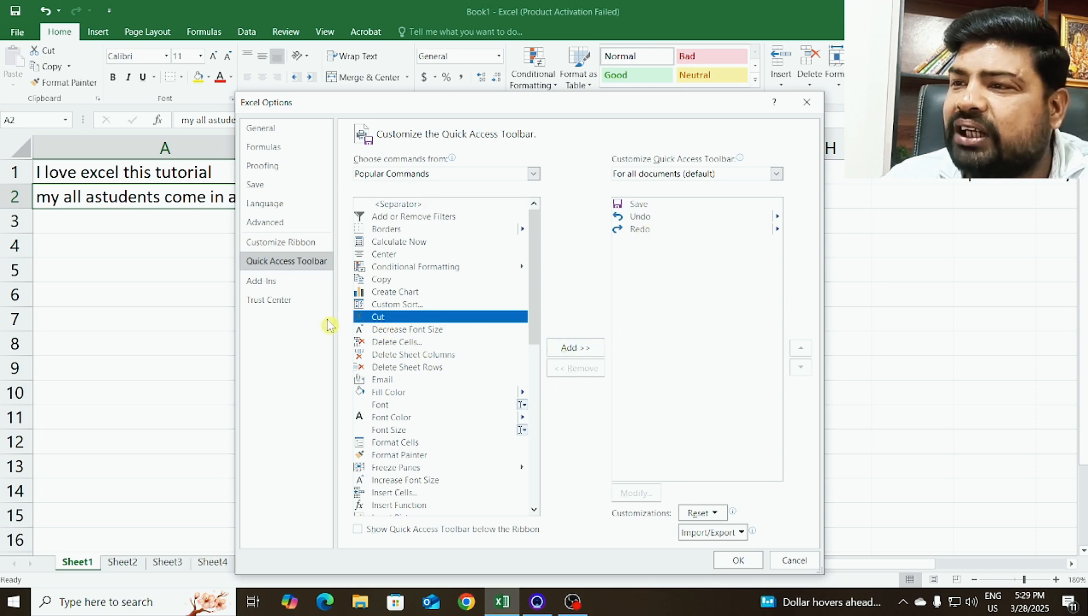
pyautogui.click(574, 353)
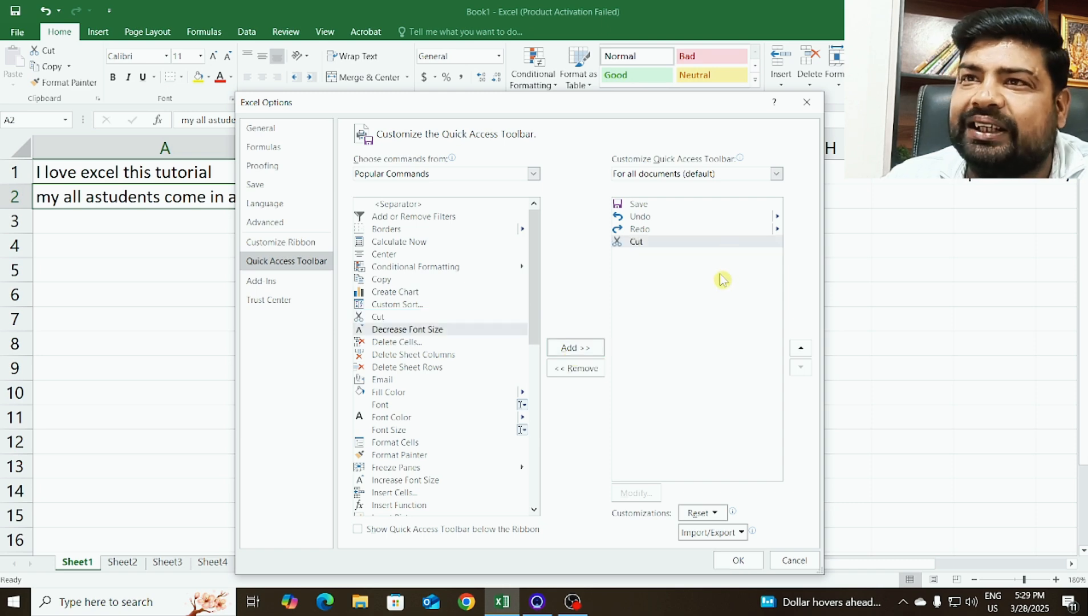
pyautogui.click(737, 563)
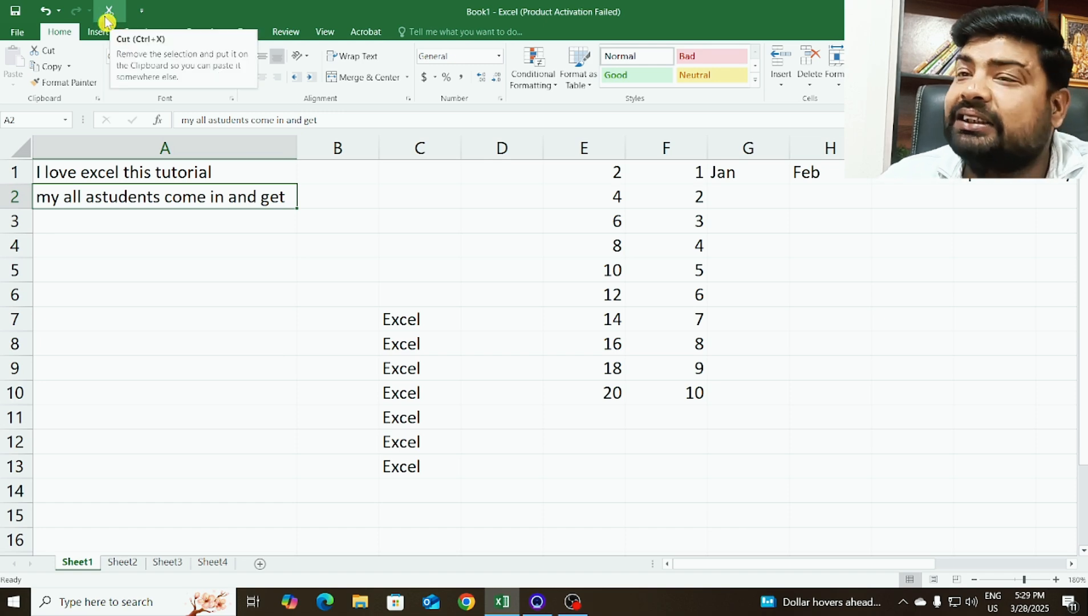
pyautogui.click(268, 313)
pyautogui.click(370, 265)
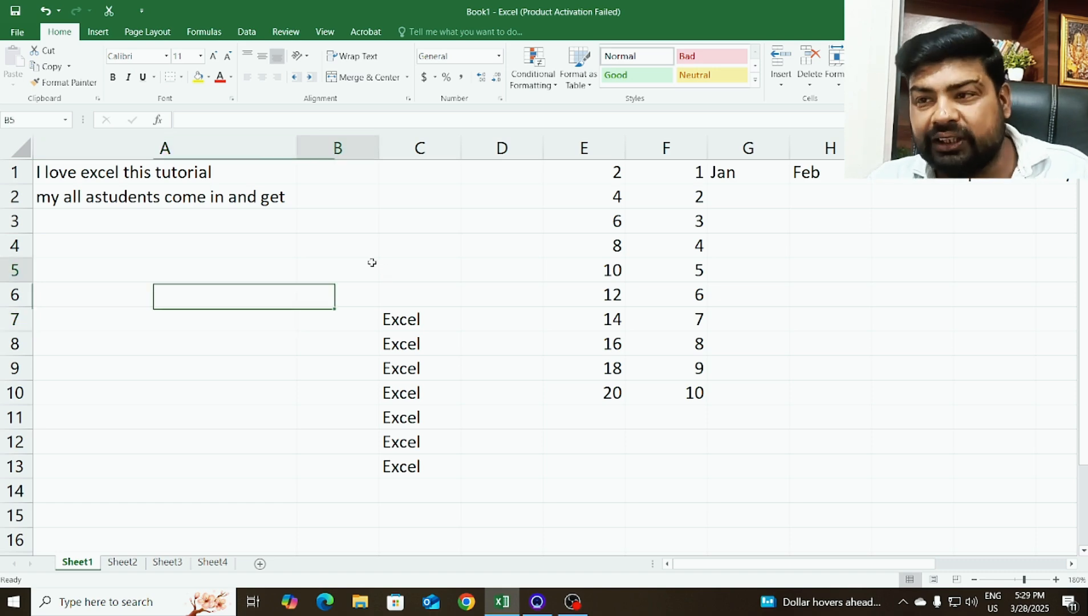
pyautogui.click(376, 199)
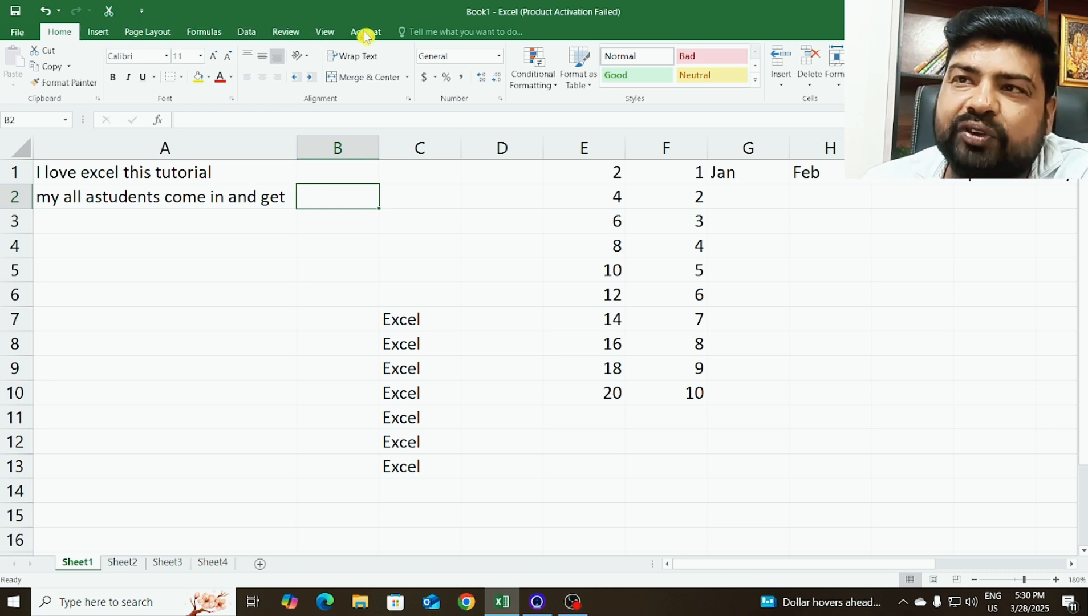
# Step: Add a separator from the Macros commands to the Quick Access Toolbar list, and remove it again
pyautogui.rightClick(136, 31)
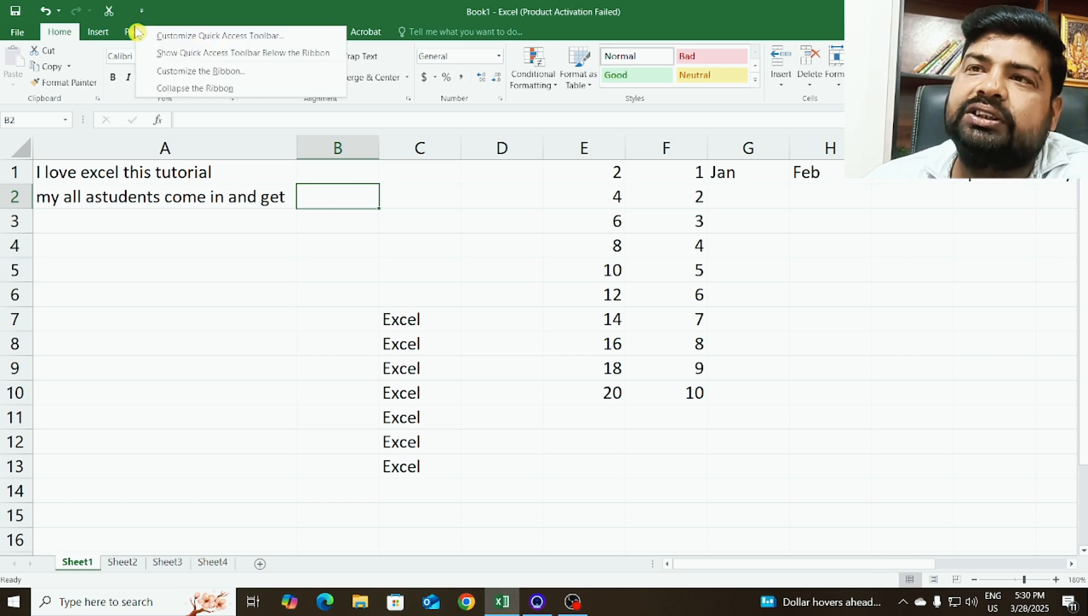
pyautogui.click(165, 35)
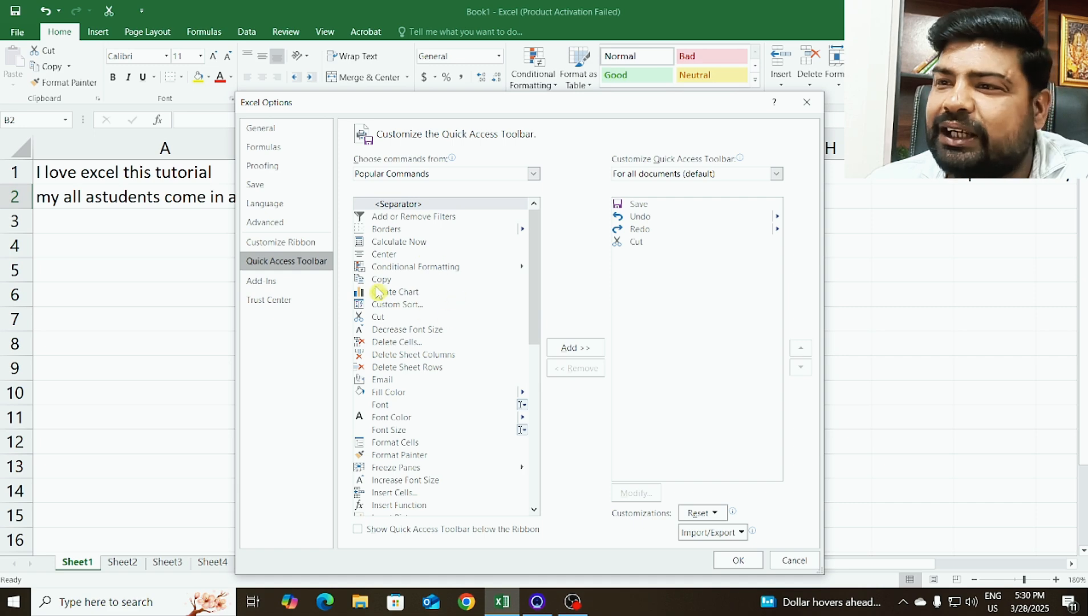
pyautogui.moveTo(536, 262); pyautogui.dragTo(549, 221)
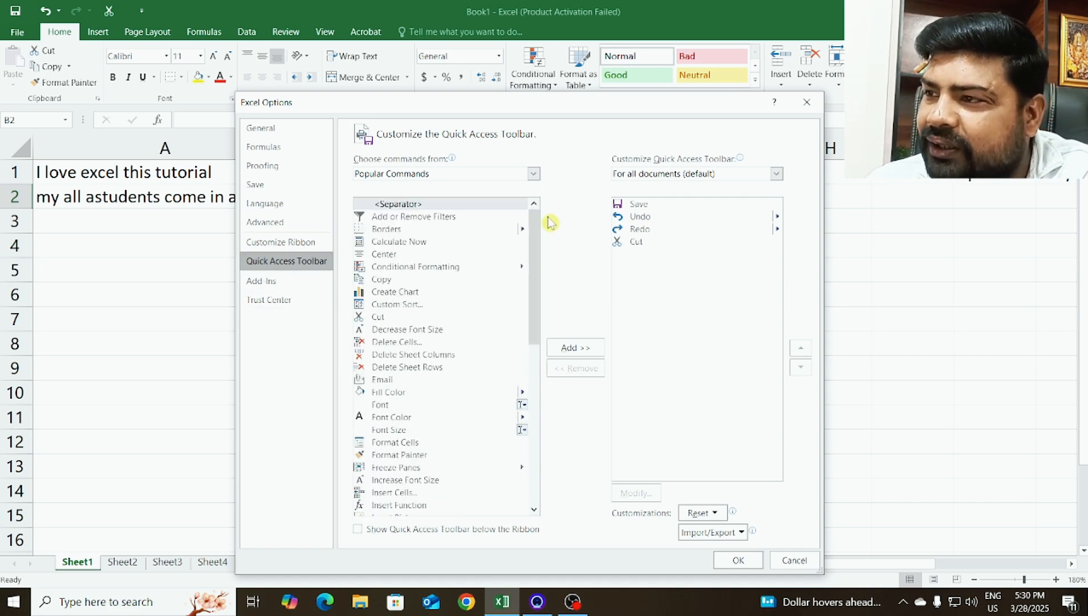
pyautogui.click(533, 174)
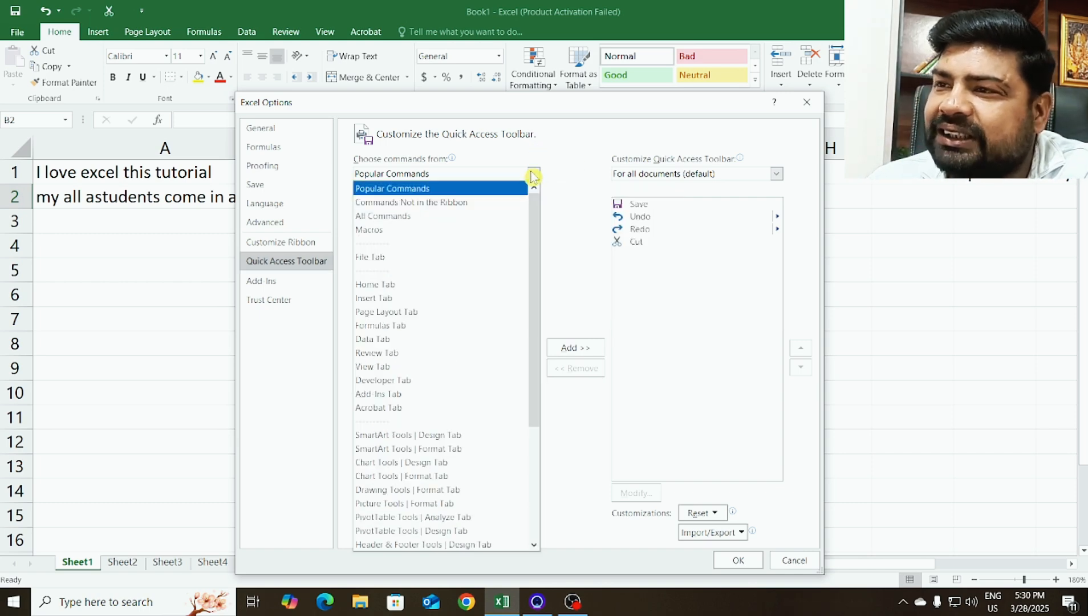
pyautogui.click(378, 232)
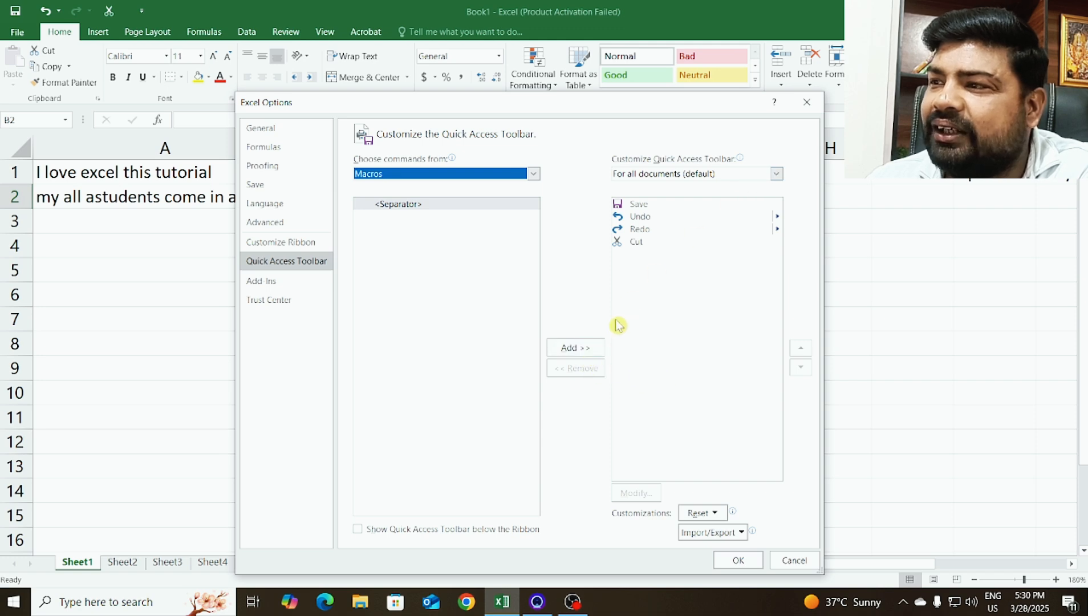
pyautogui.click(591, 356)
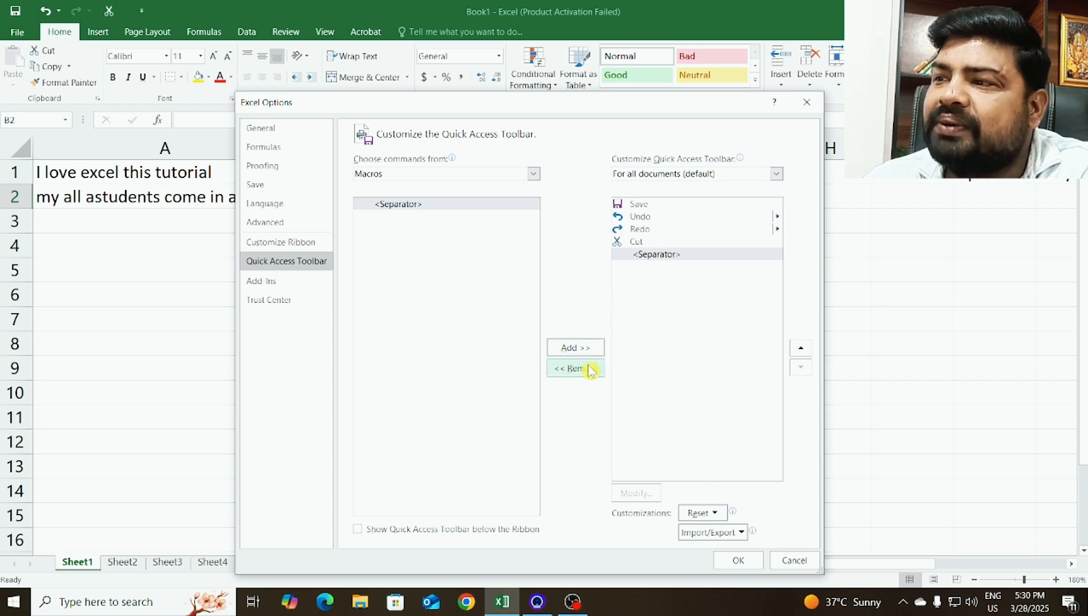
pyautogui.click(652, 253)
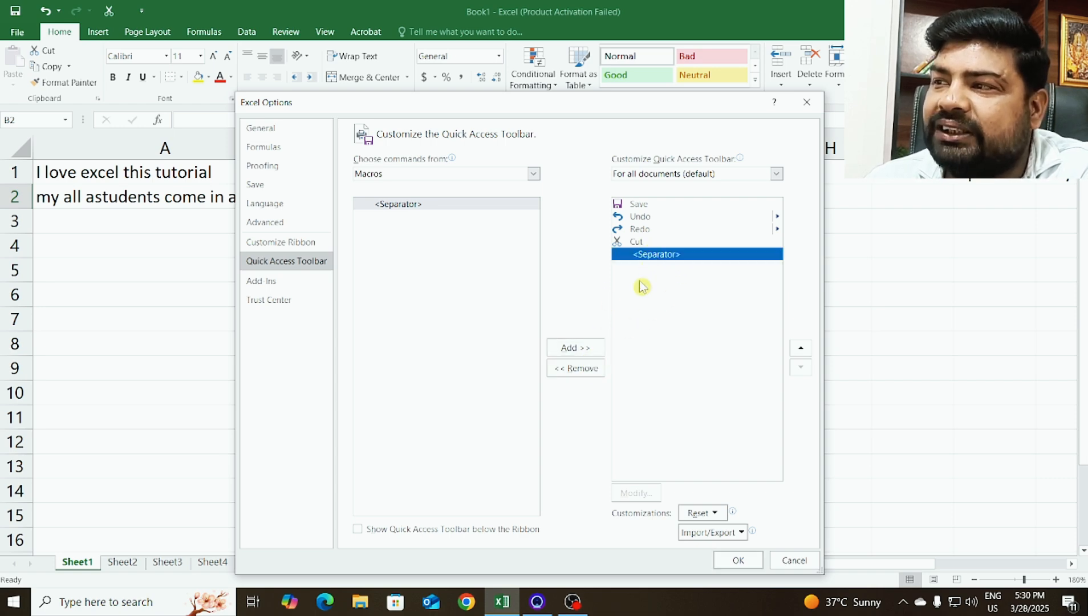
pyautogui.click(579, 370)
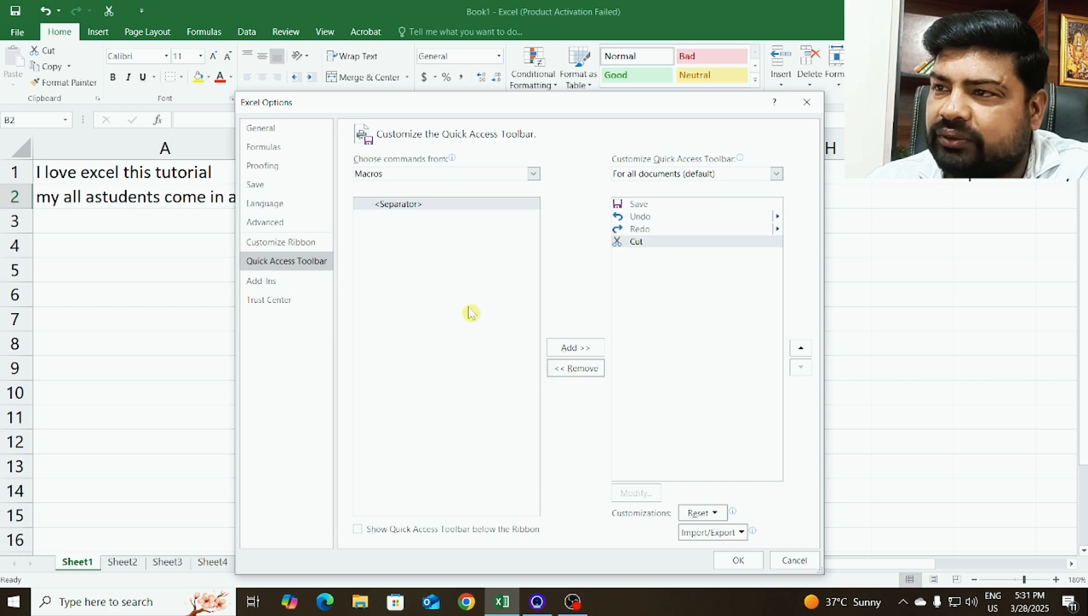
# Step: Examine the Quick Access Toolbar's document scope choices and the Chart Tools | Design Tab commands, closing the options without changes
pyautogui.click(777, 175)
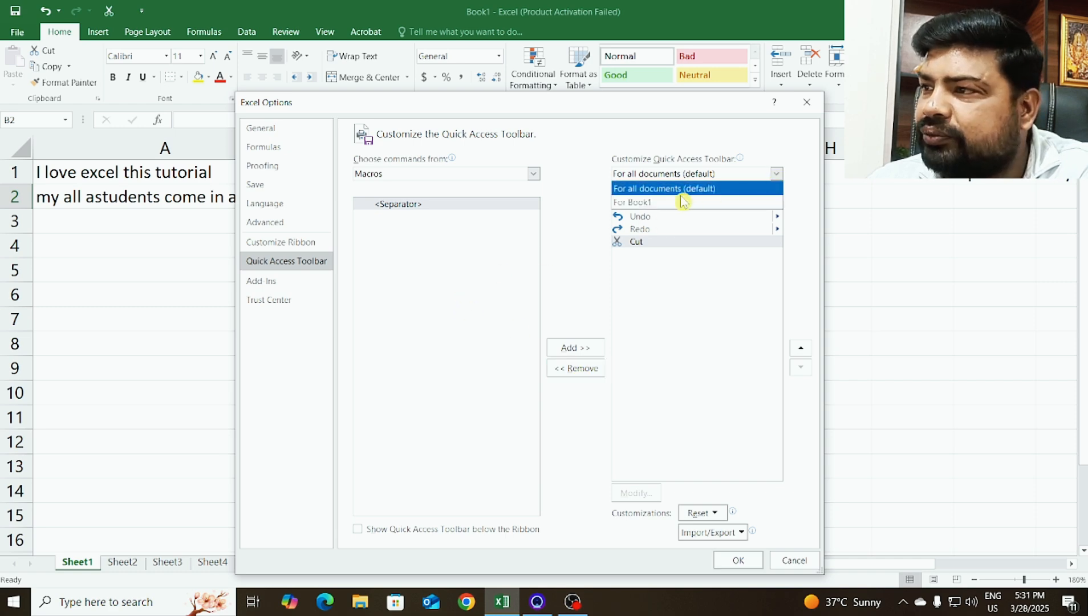
pyautogui.click(695, 383)
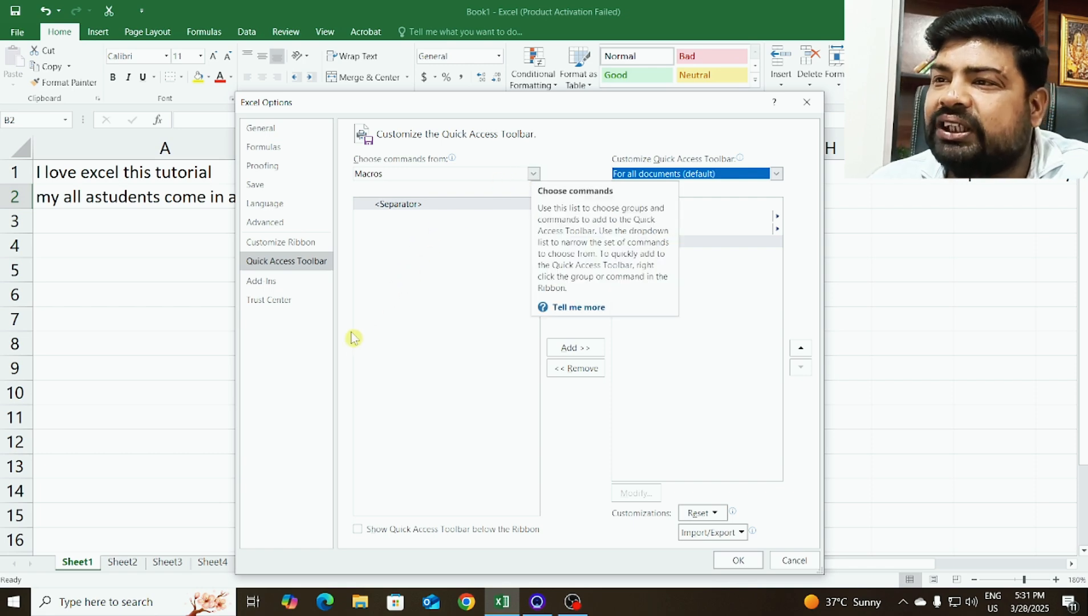
pyautogui.click(528, 175)
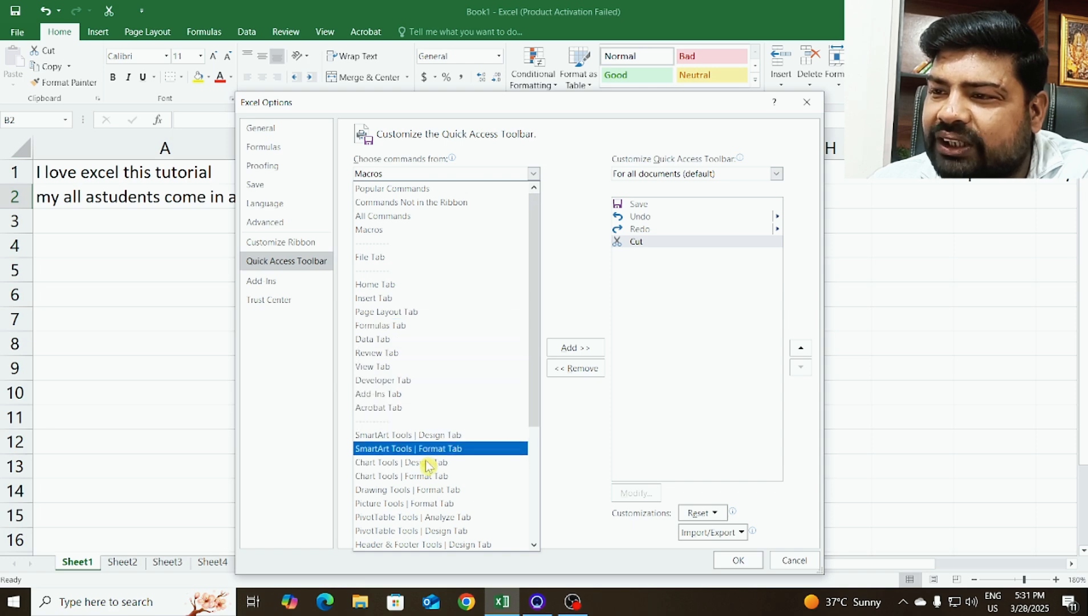
pyautogui.click(402, 461)
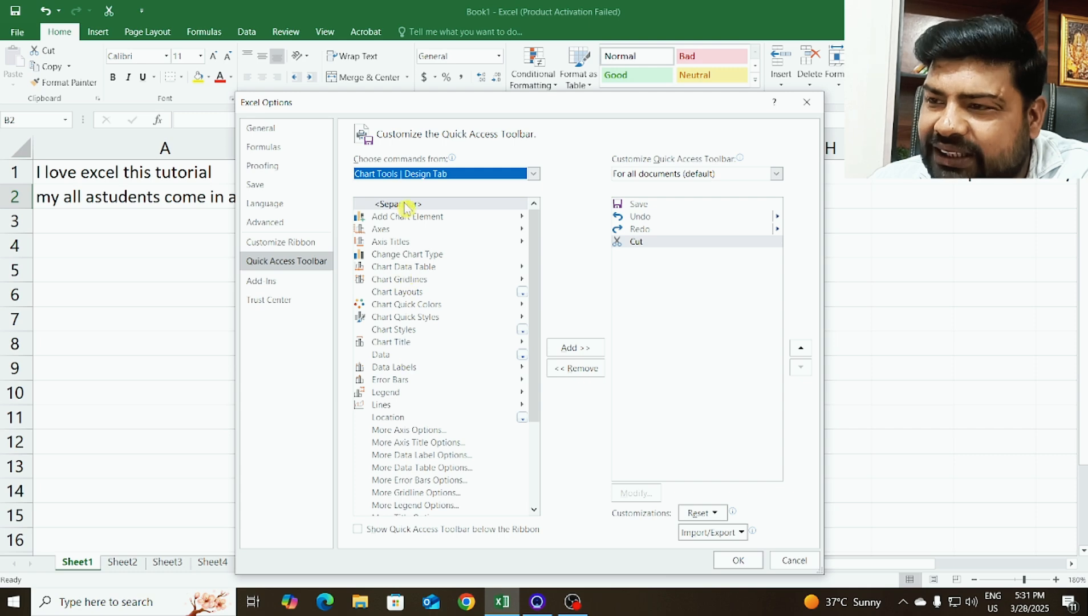
pyautogui.click(393, 317)
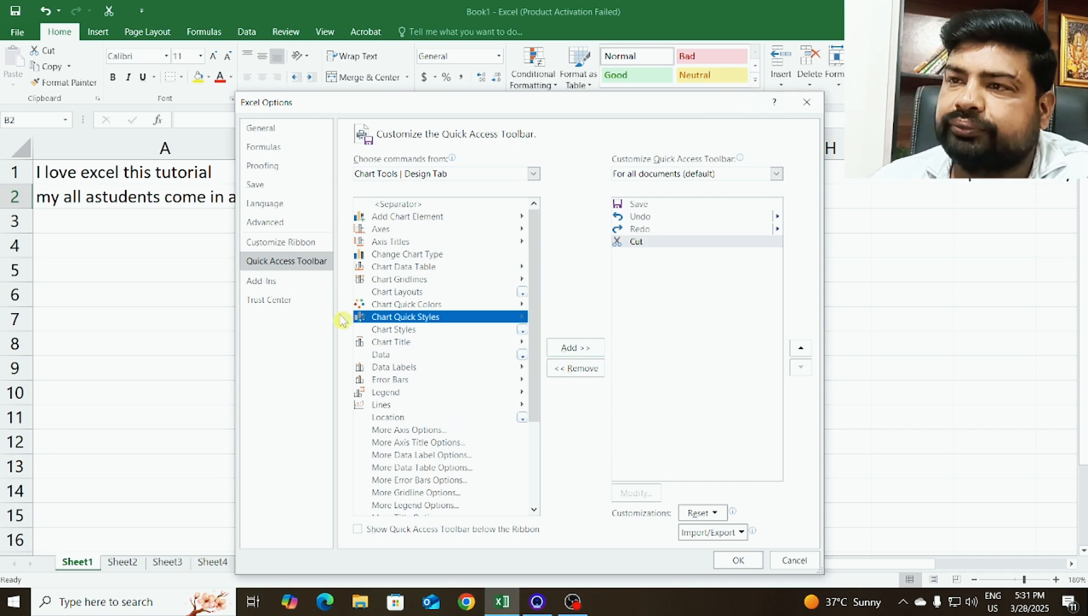
pyautogui.click(807, 101)
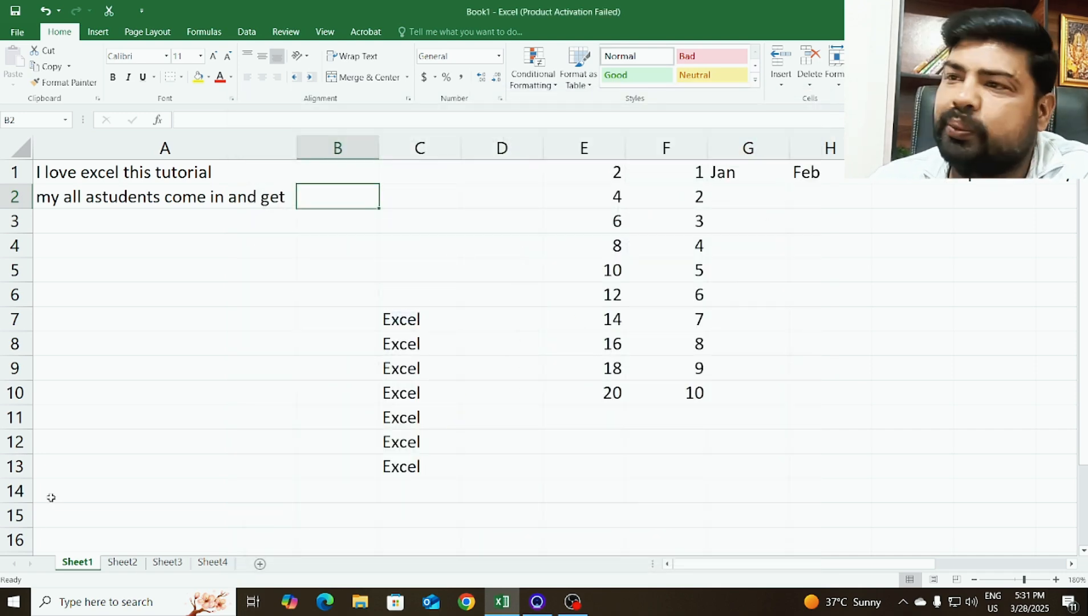
# Step: Enter the text "Tutorial" in cell B3
pyautogui.click(251, 370)
pyautogui.click(399, 318)
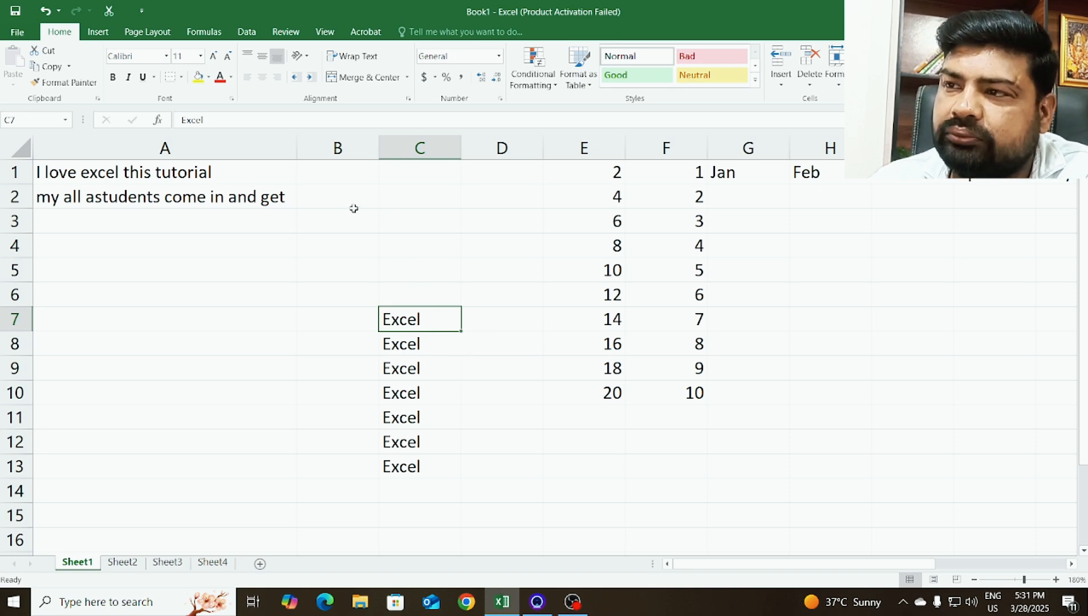
pyautogui.click(333, 219)
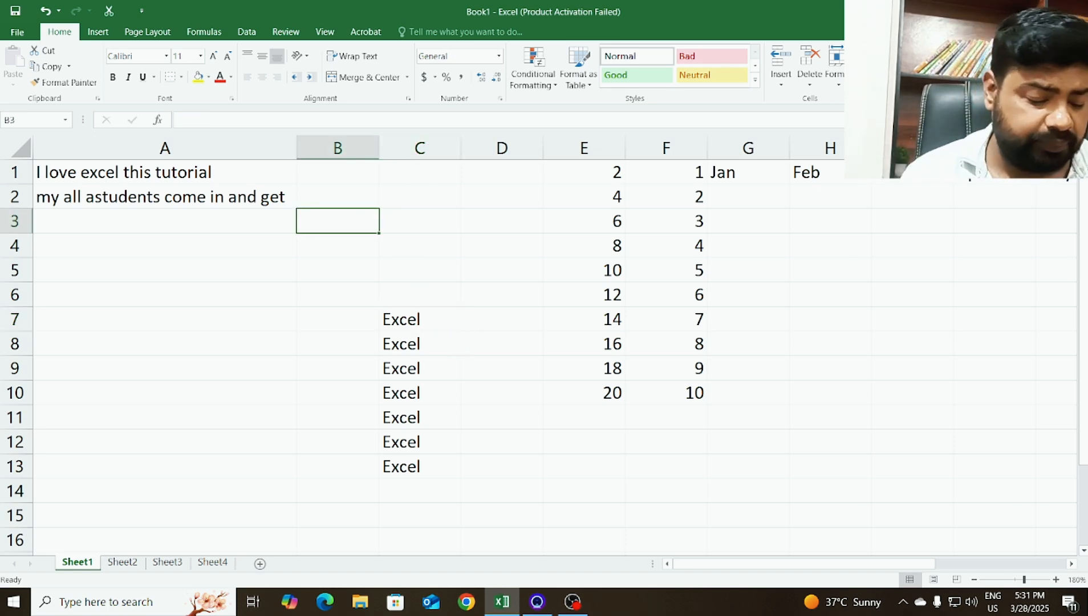
pyautogui.write('T')
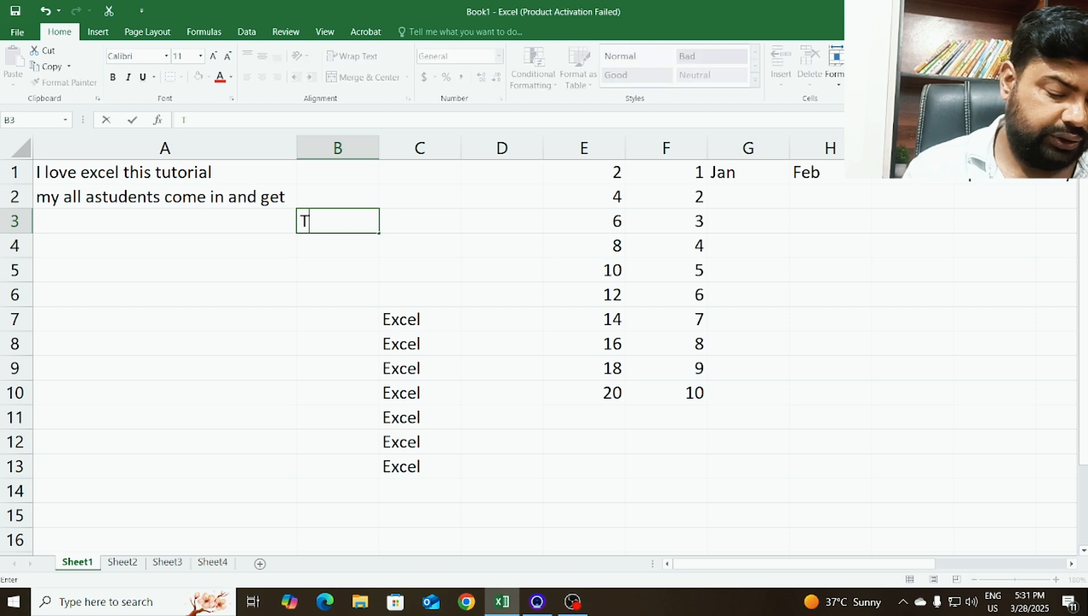
pyautogui.write('utorial')
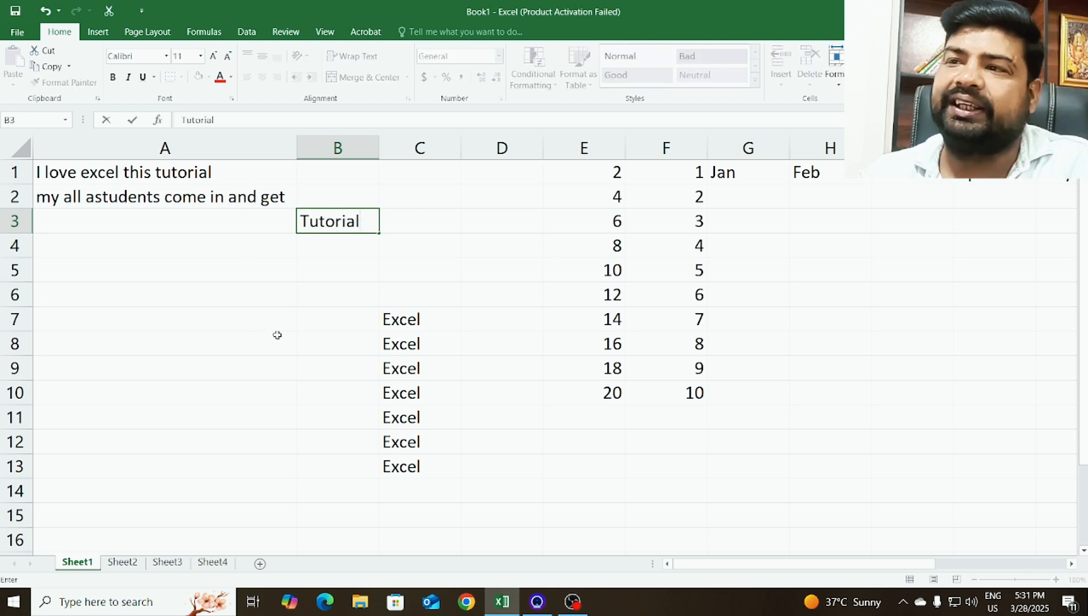
pyautogui.click(358, 260)
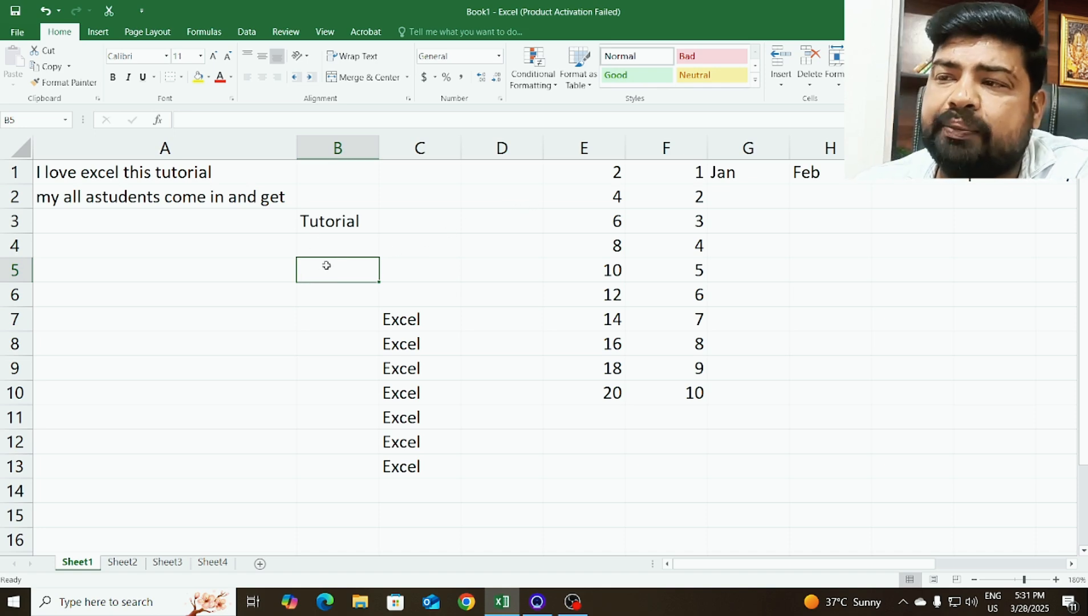
# Step: Disable the fill handle and cell drag-and-drop in the advanced editing options
pyautogui.click(323, 223)
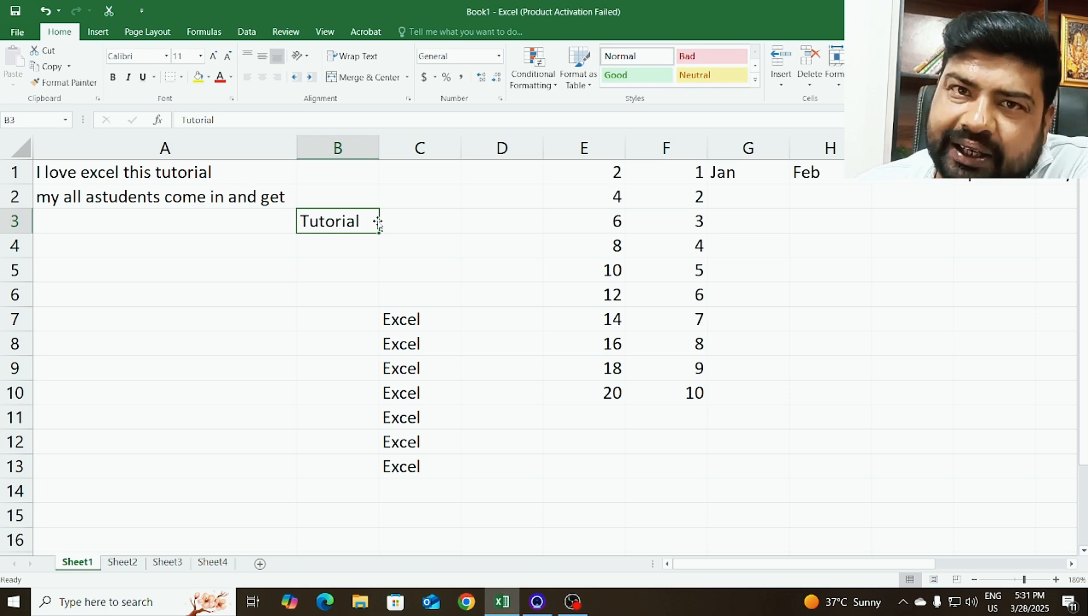
pyautogui.click(18, 32)
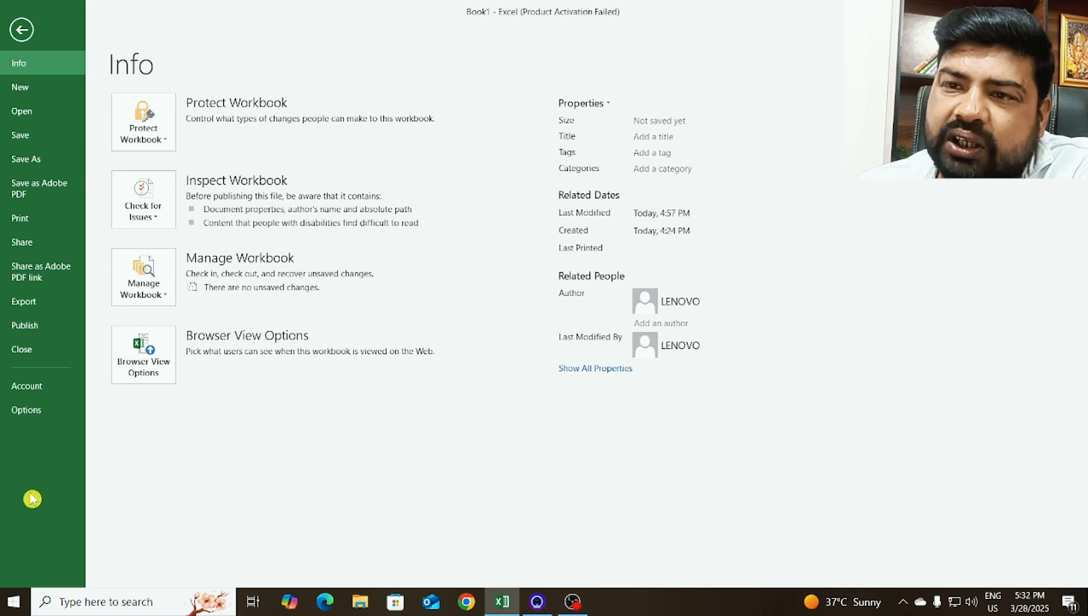
pyautogui.click(25, 406)
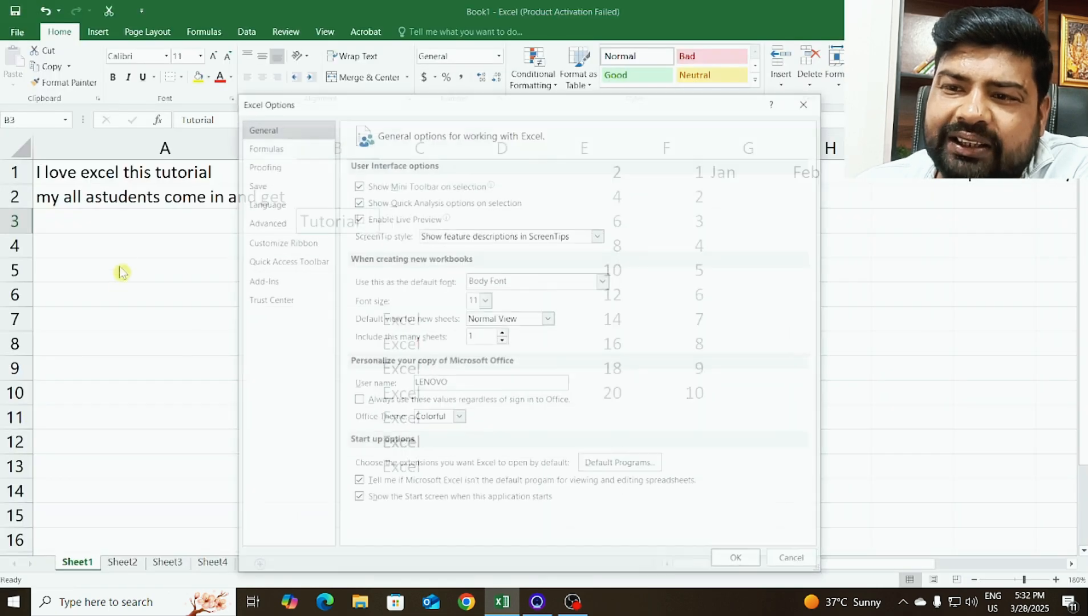
pyautogui.click(269, 225)
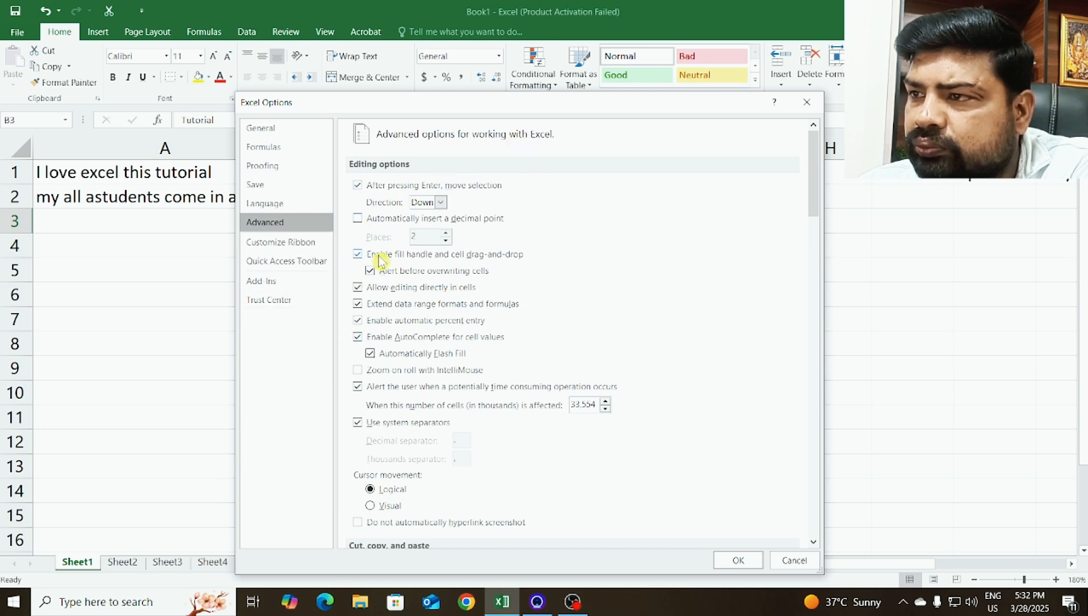
pyautogui.click(357, 254)
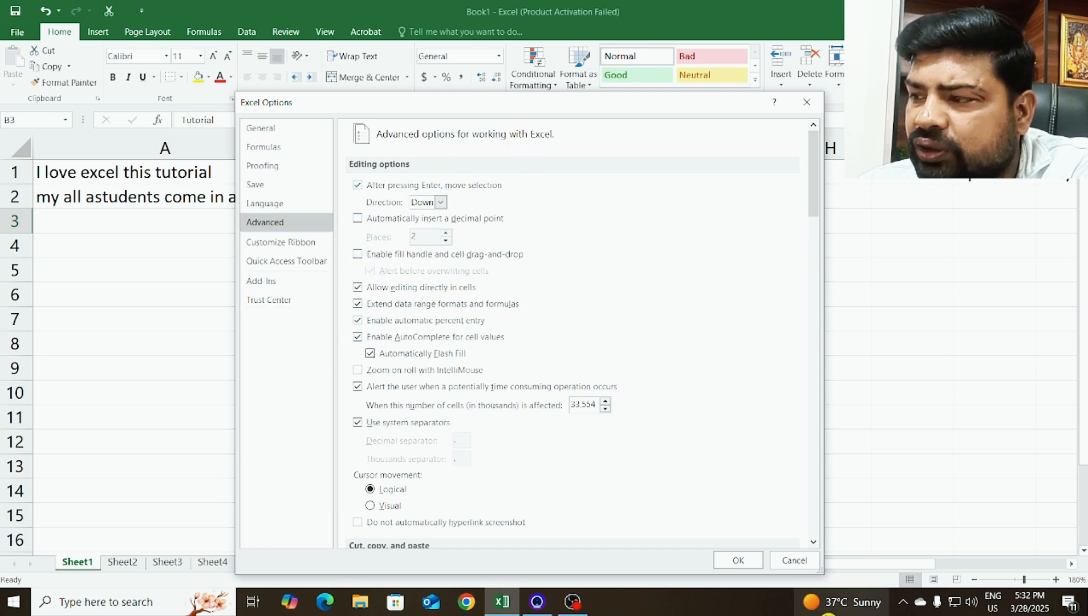
pyautogui.click(734, 561)
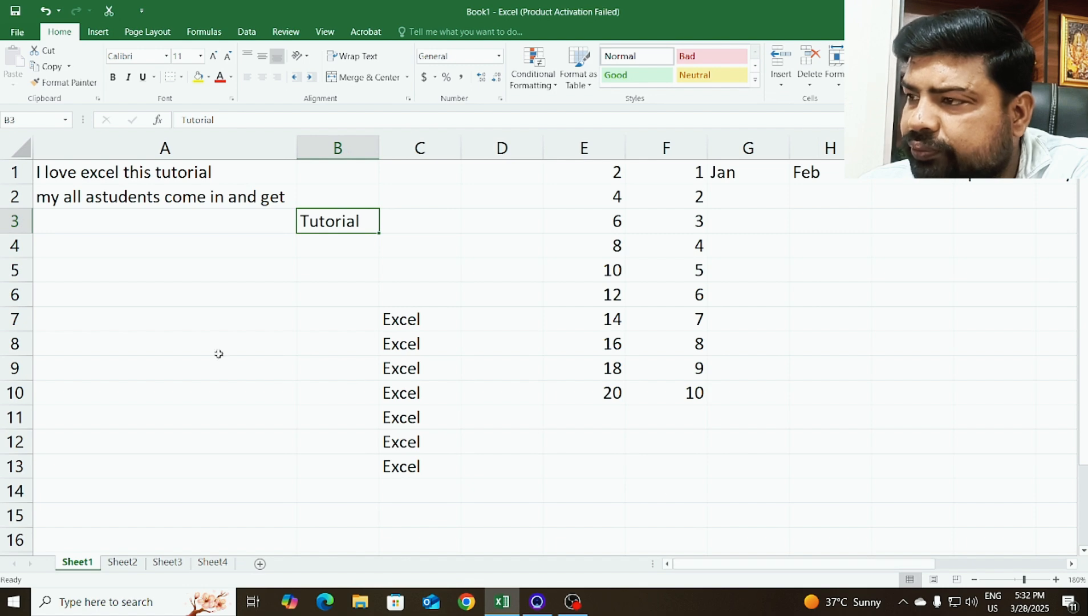
# Step: Re-enable the fill handle and cell drag-and-drop in the advanced editing options
pyautogui.click(405, 226)
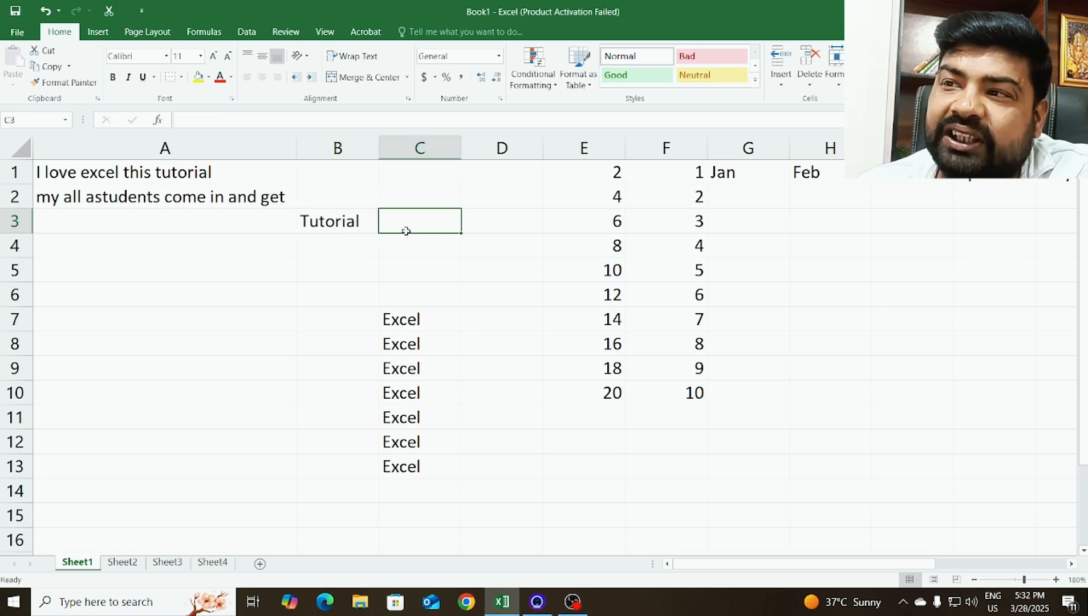
pyautogui.click(352, 222)
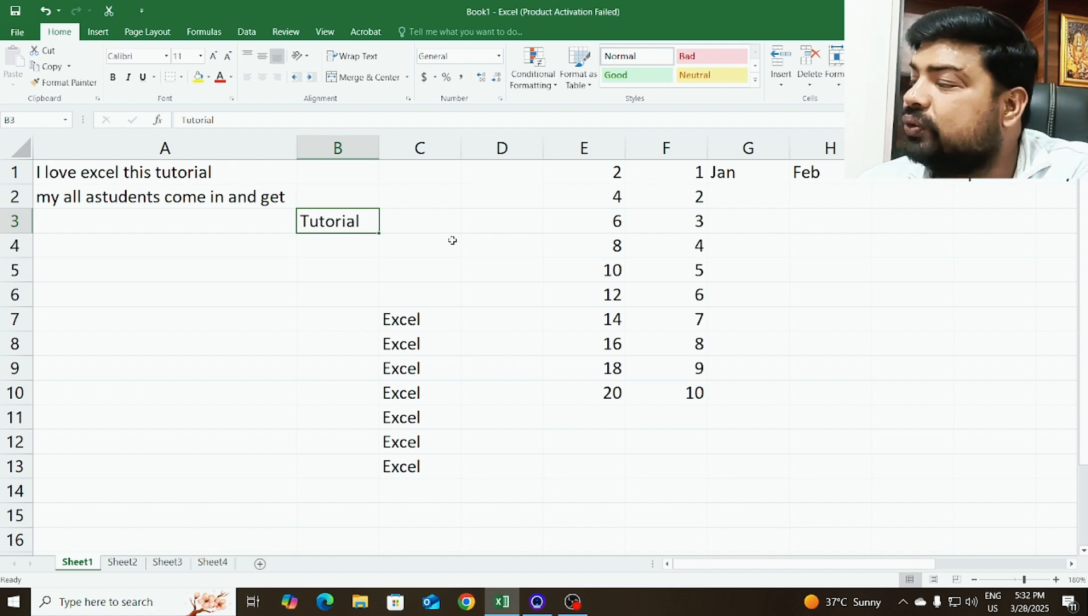
pyautogui.click(19, 32)
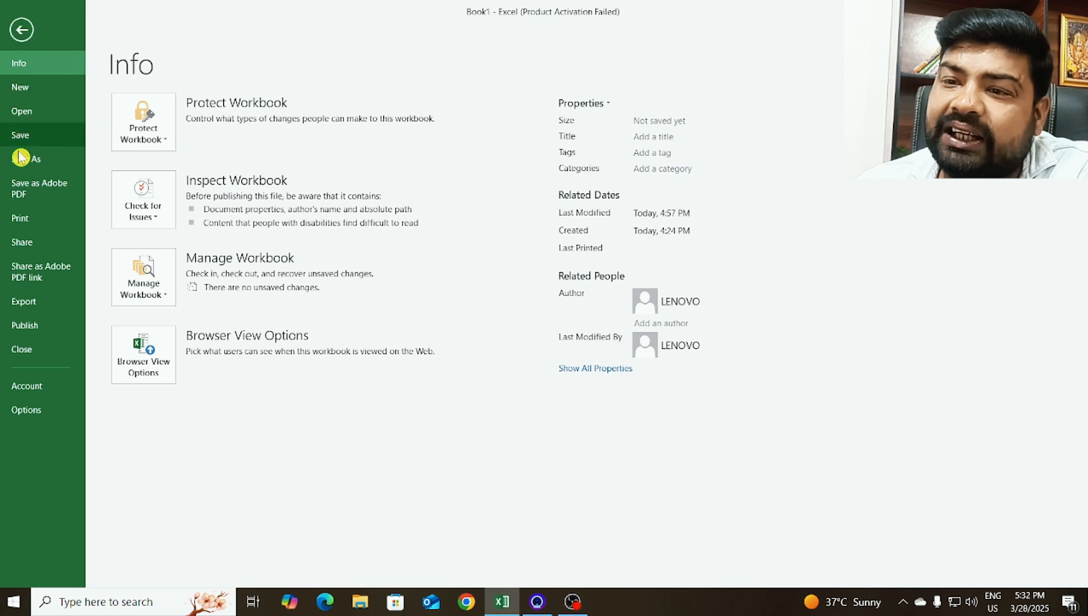
pyautogui.click(21, 413)
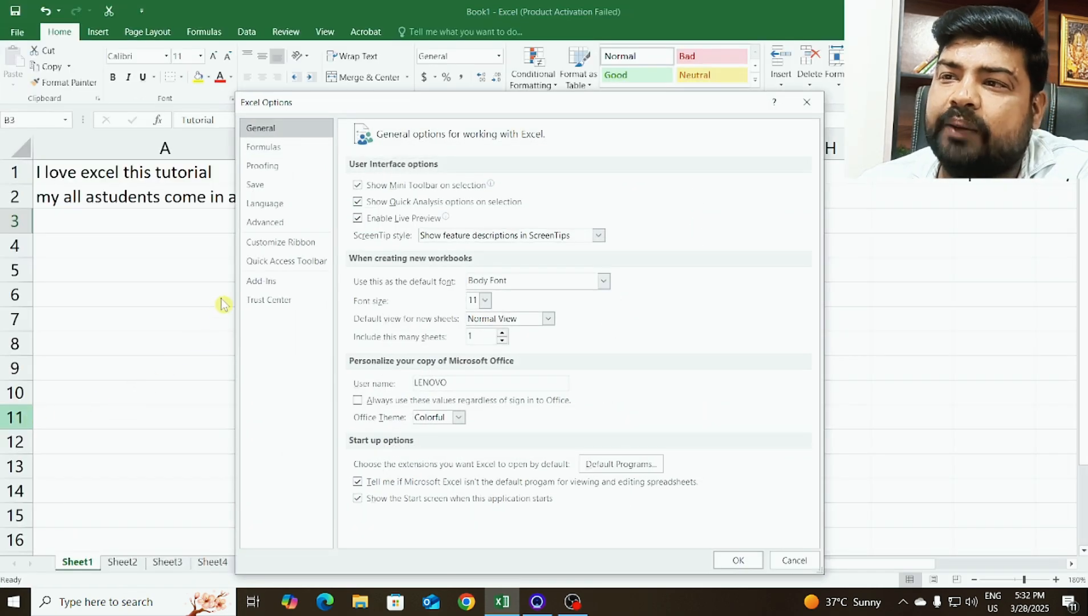
pyautogui.click(264, 223)
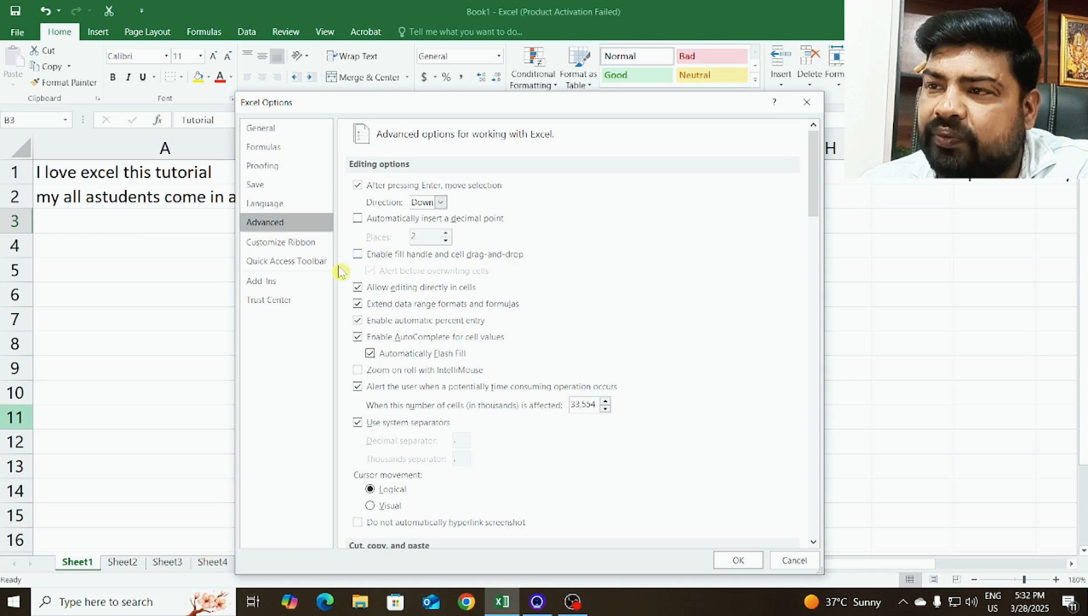
pyautogui.click(356, 255)
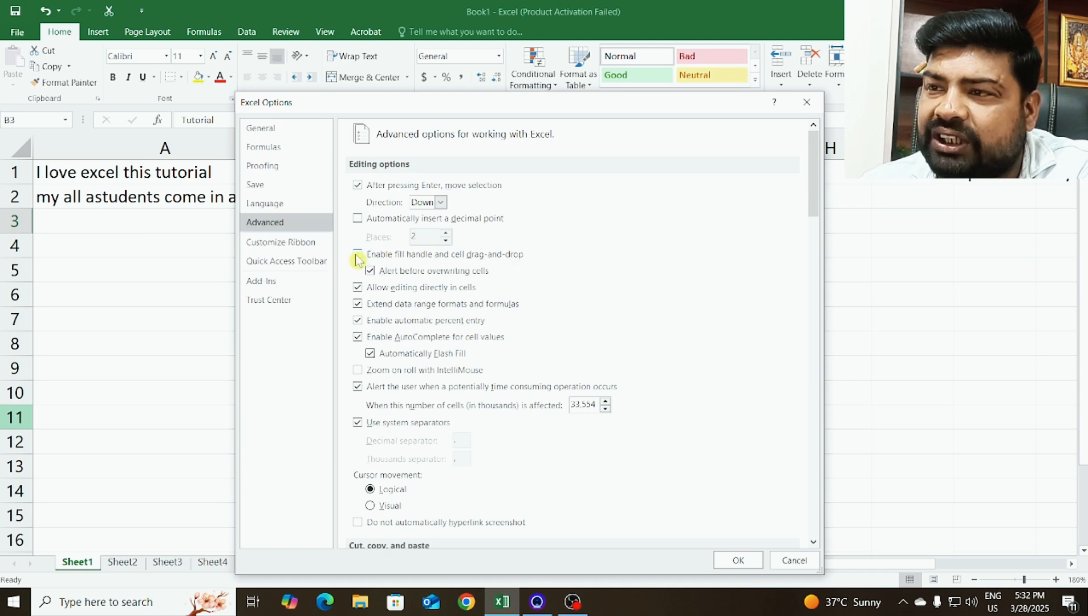
pyautogui.click(737, 560)
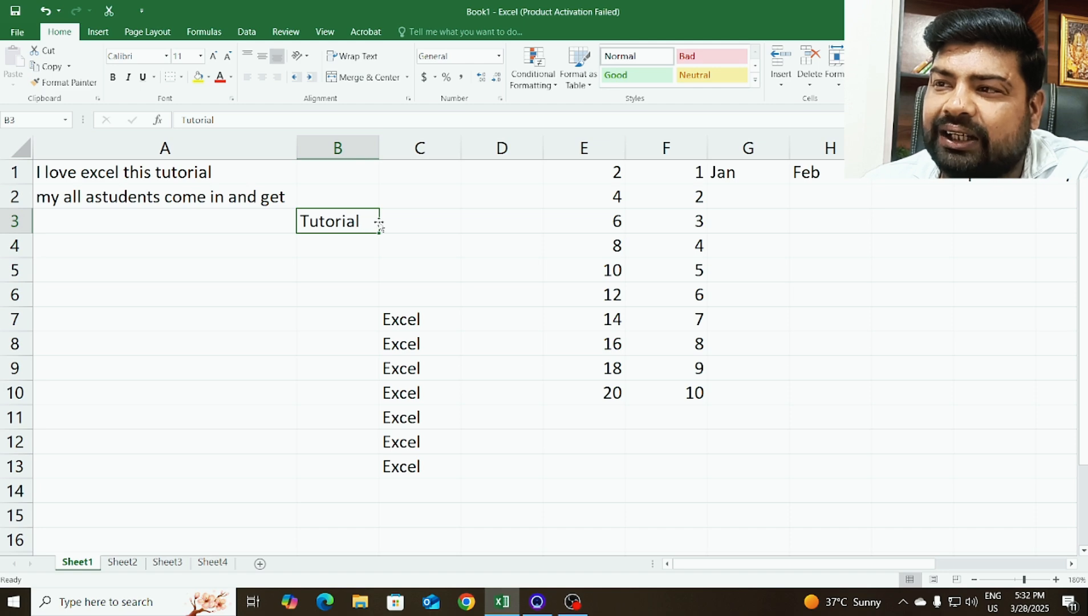
# Step: Move the text "Tutorial" from cell B3 to D3 and fill it down to cell D11
pyautogui.moveTo(379, 224); pyautogui.dragTo(511, 221)
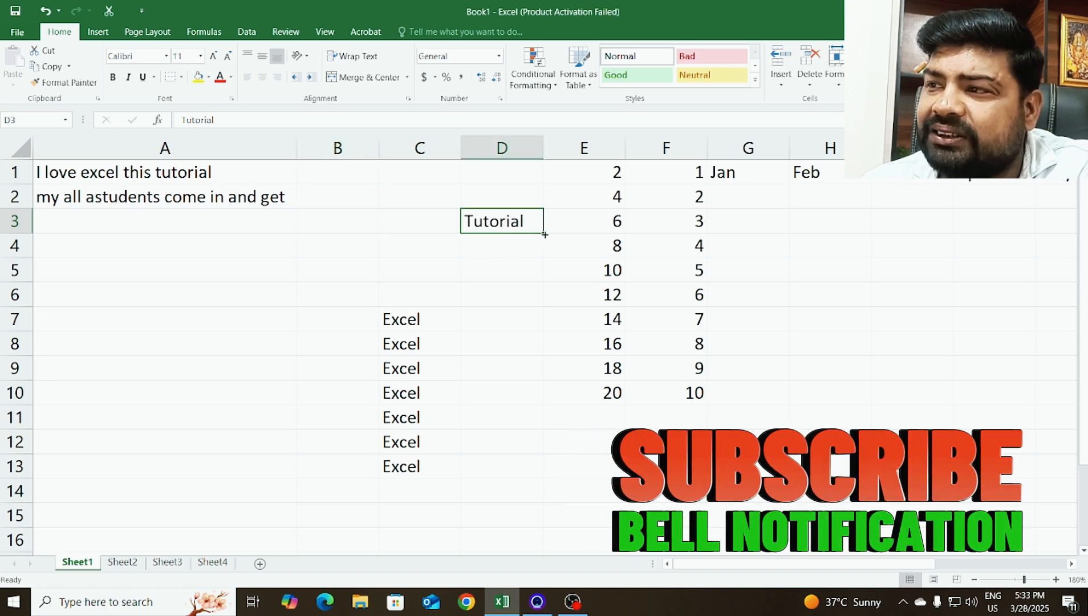
pyautogui.moveTo(545, 233); pyautogui.dragTo(544, 428)
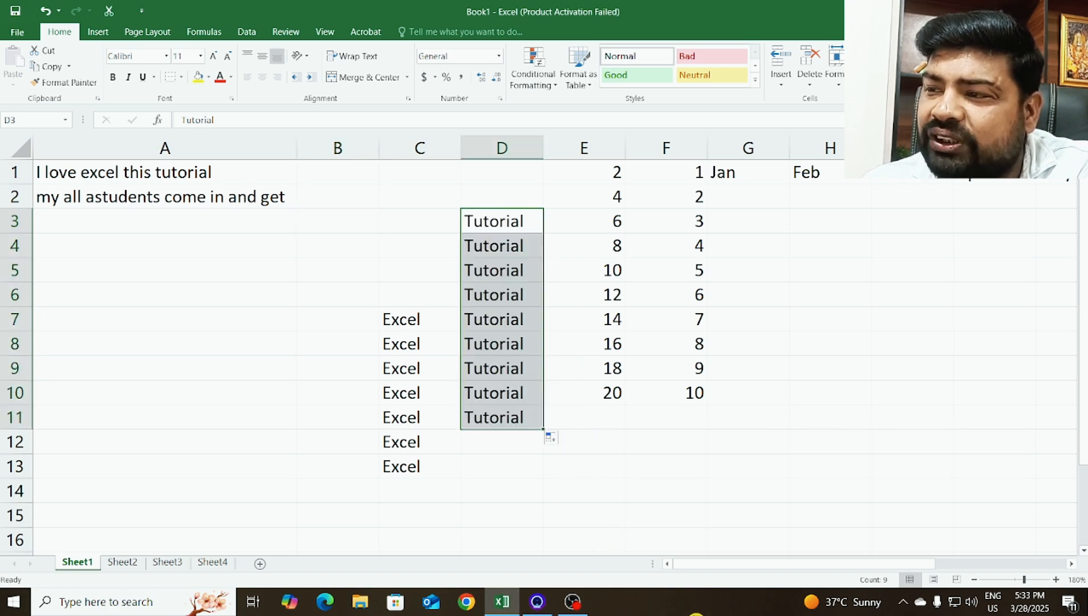
pyautogui.click(550, 438)
pyautogui.click(384, 262)
pyautogui.click(398, 238)
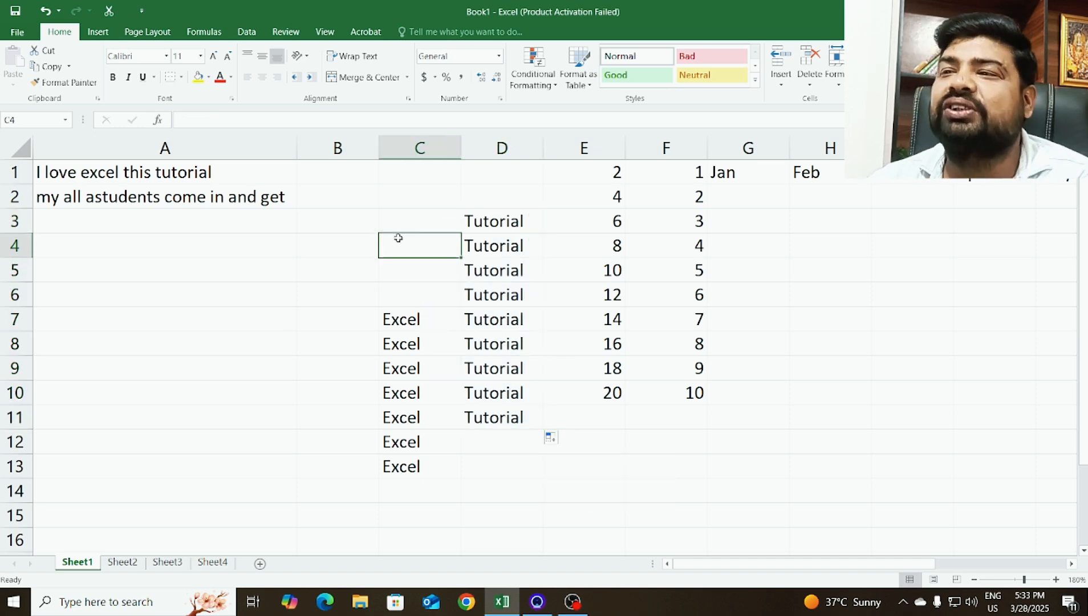
pyautogui.click(417, 189)
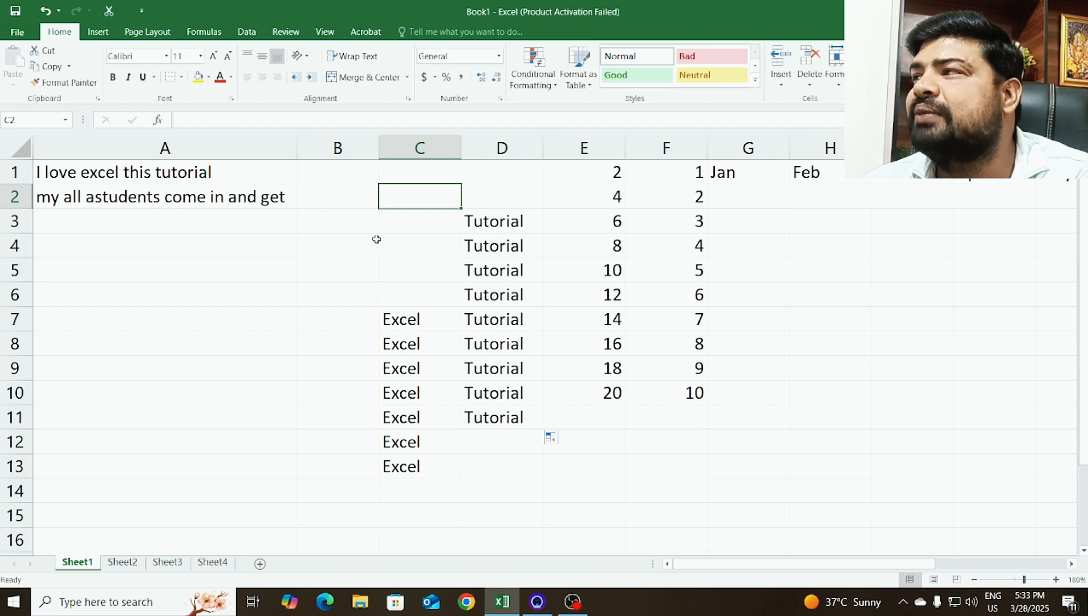
pyautogui.click(359, 257)
pyautogui.click(227, 261)
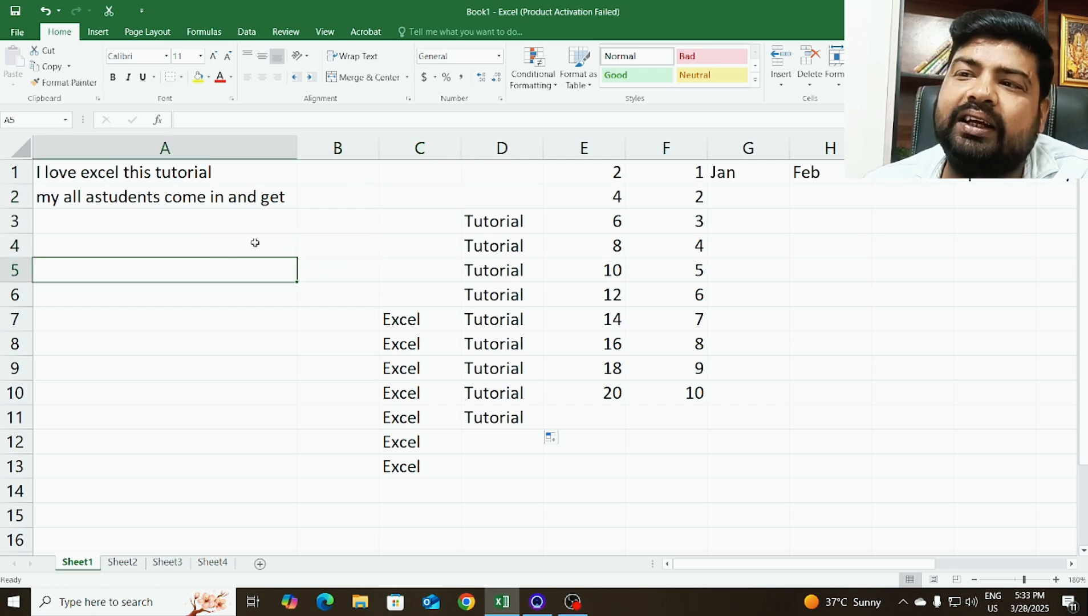
pyautogui.click(256, 240)
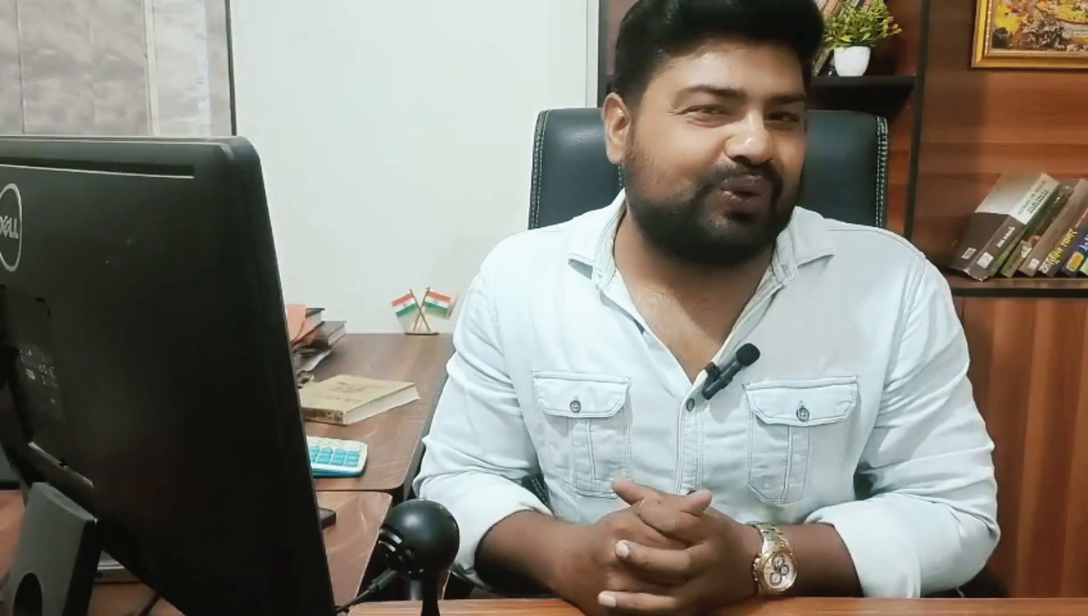